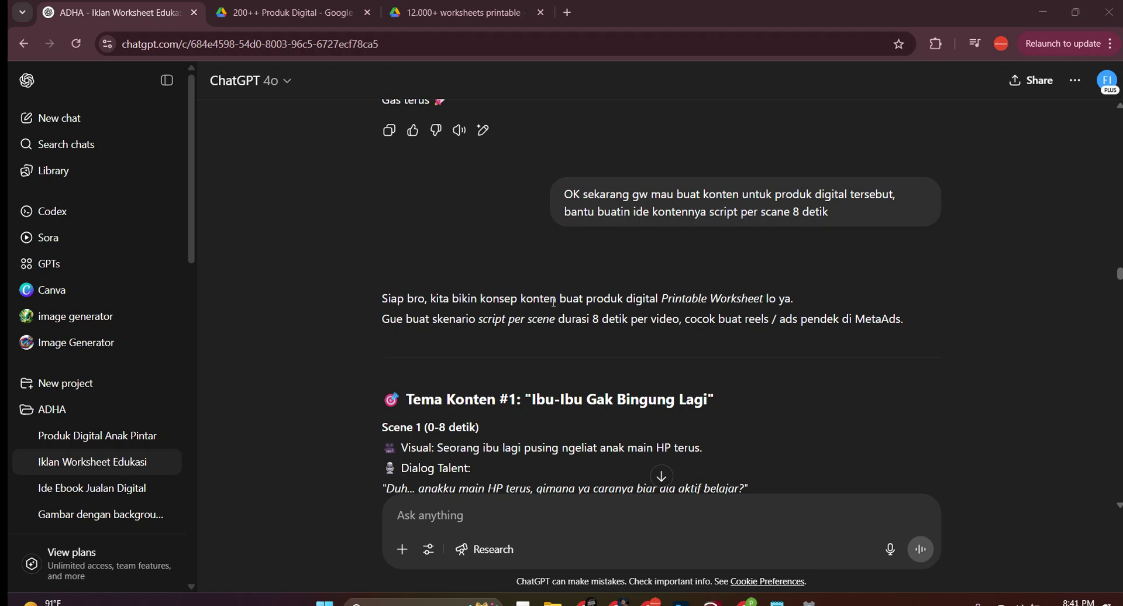
Review the request for 8-second scene scripts and the proposed content themes, starting with "Ibu-Ibu Gak Bingung Lagi".
scroll(554, 301, "up", 5)
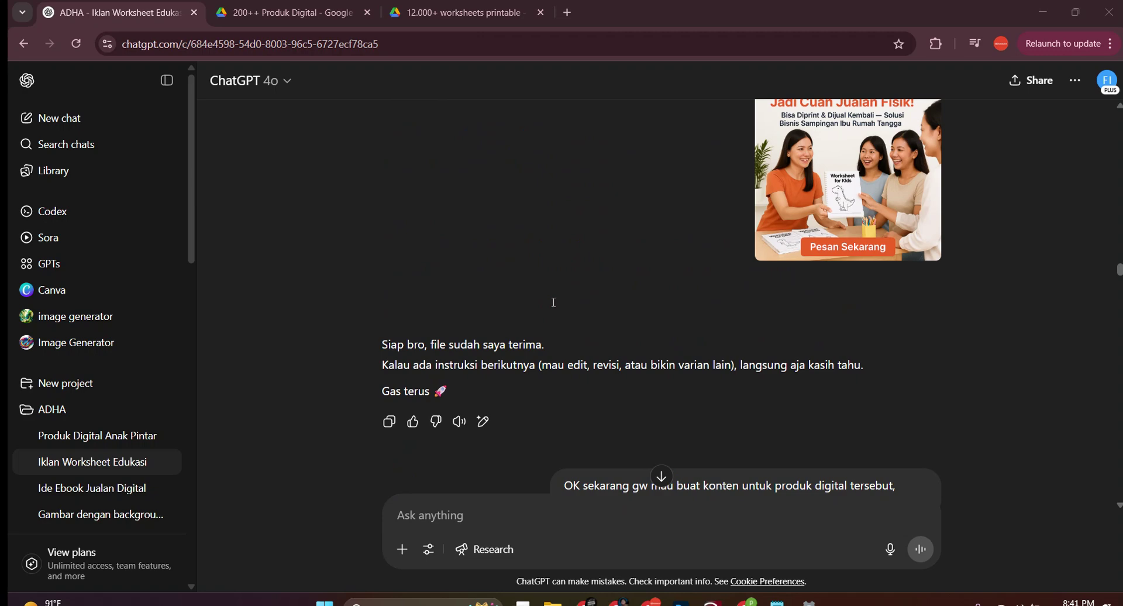
scroll(554, 302, "down", 2)
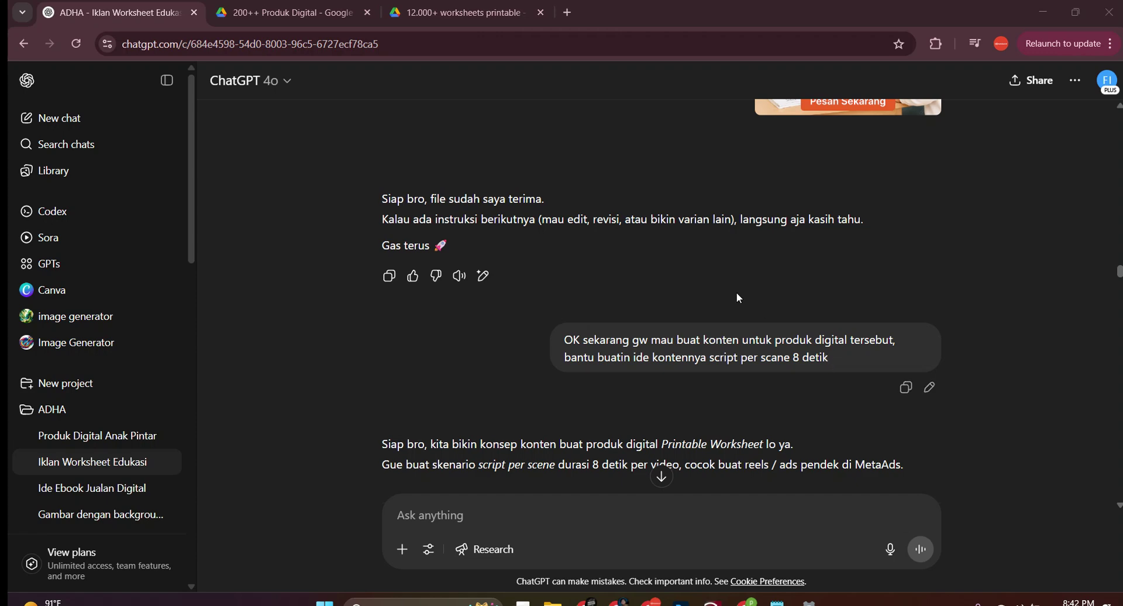
scroll(736, 293, "down", 5)
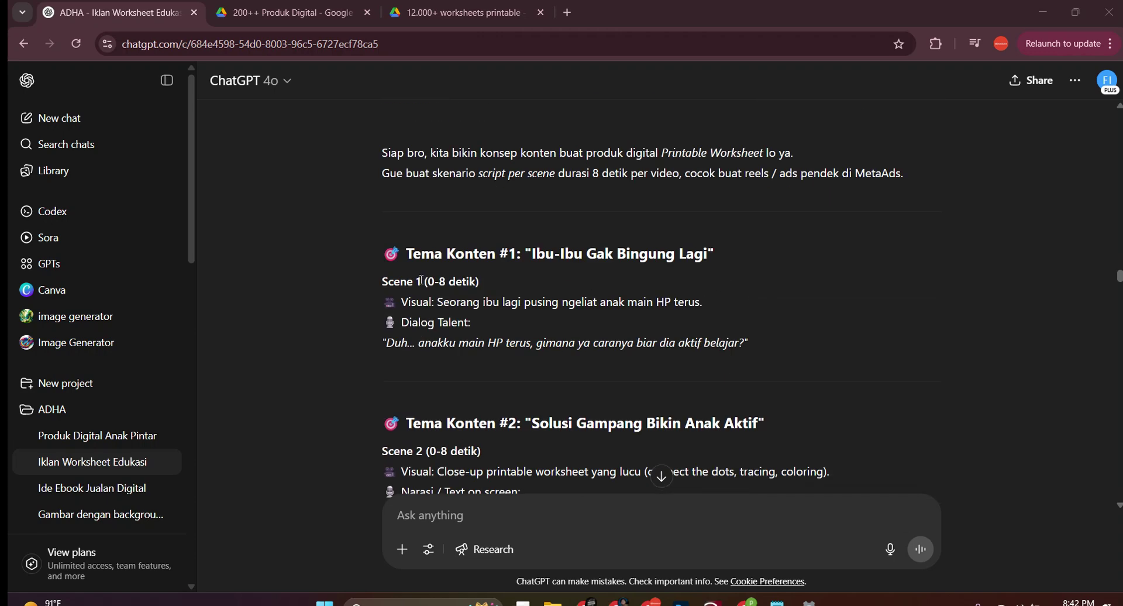
left_click(377, 250)
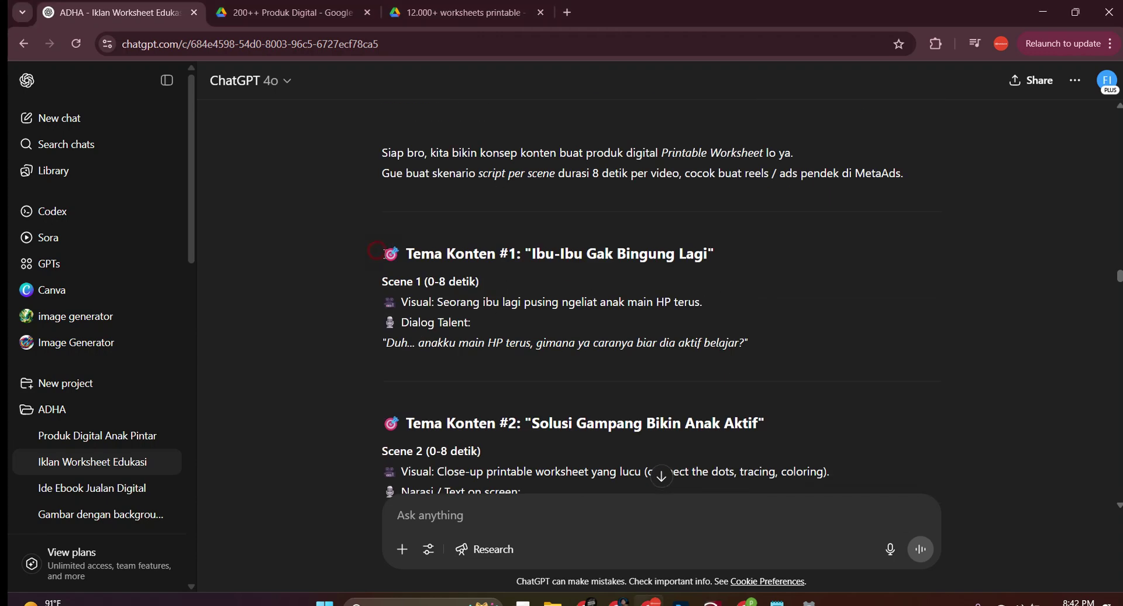
left_click_drag(377, 250, 788, 360)
left_click(801, 353)
left_click(661, 476)
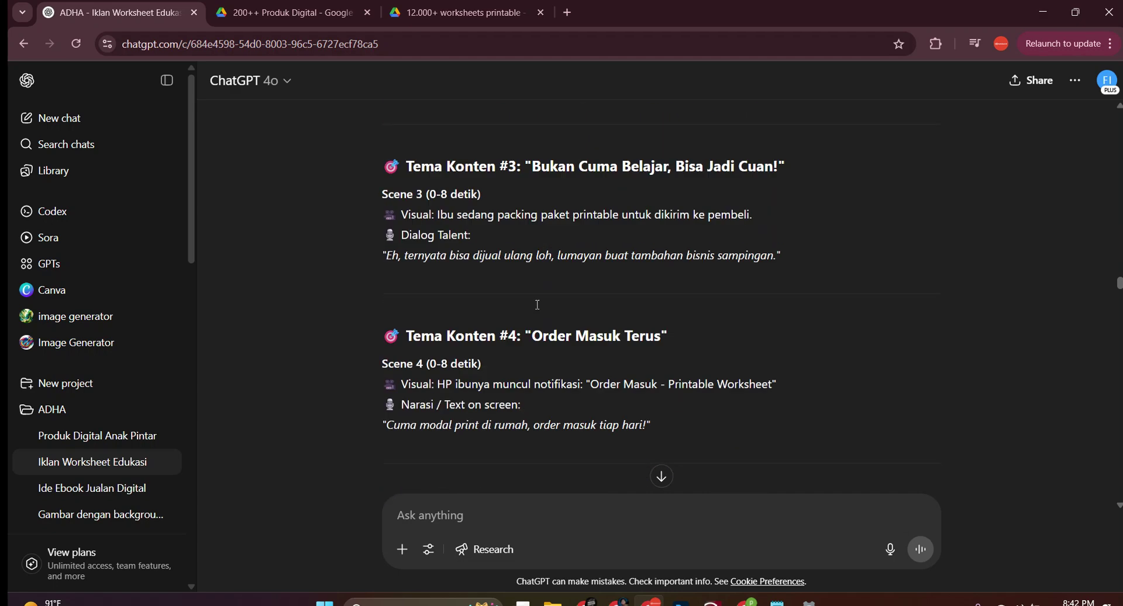
scroll(537, 304, "down", 7)
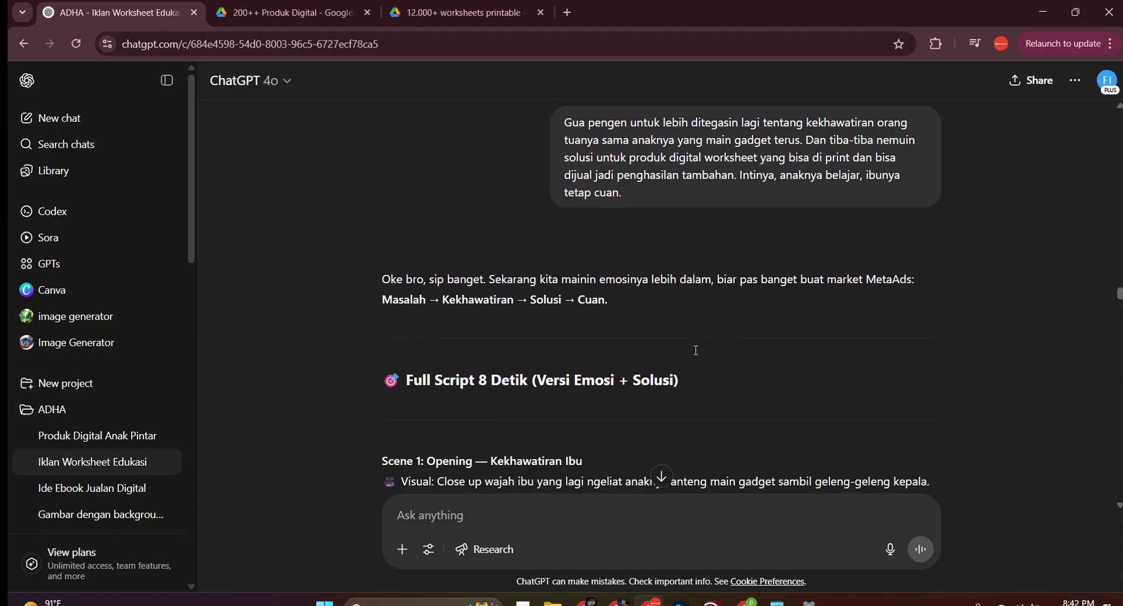
Read through the "Full Script 8 Detik (Versi Emosi + Solusi)" reply, from Scene 1 to the closing production options.
scroll(696, 352, "up", 1)
scroll(383, 257, "down", 3)
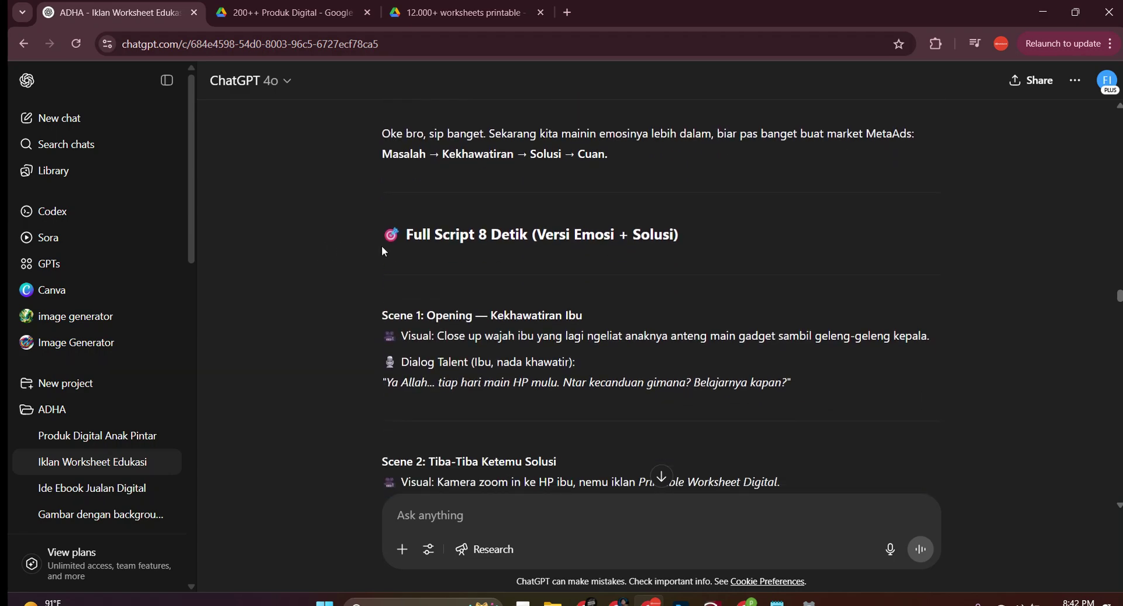
scroll(428, 284, "down", 4)
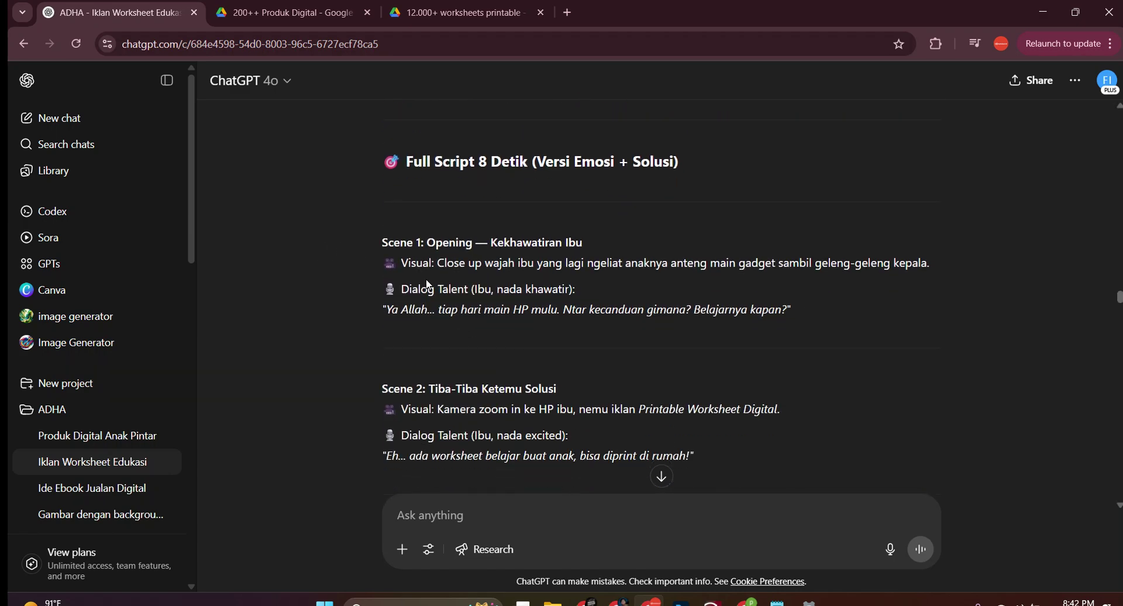
scroll(325, 224, "up", 3)
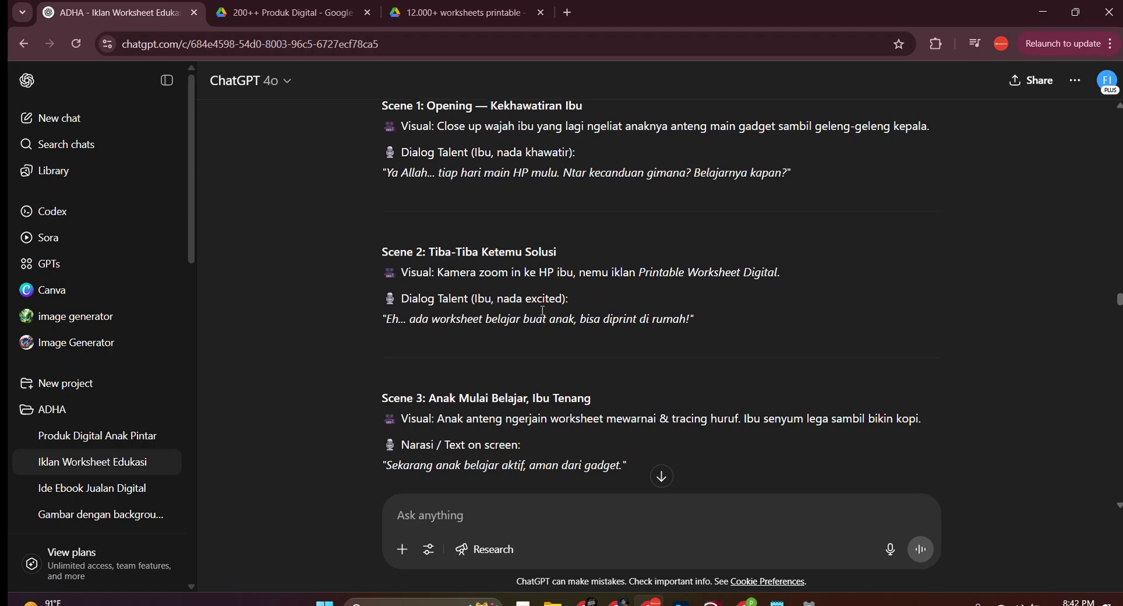
scroll(325, 228, "down", 6)
scroll(326, 229, "down", 6)
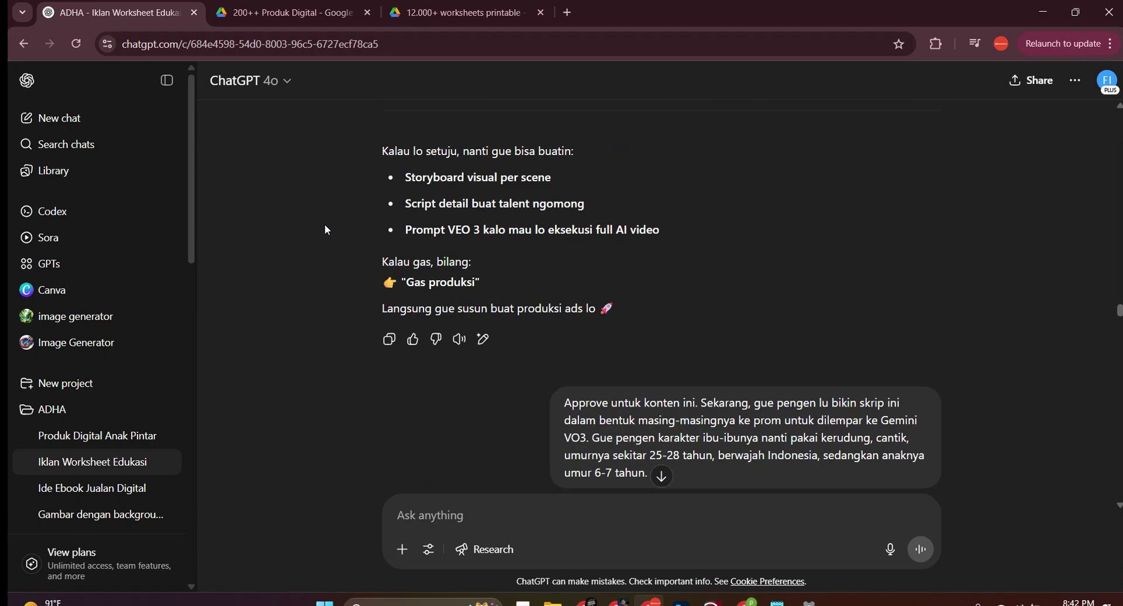
scroll(326, 229, "up", 1)
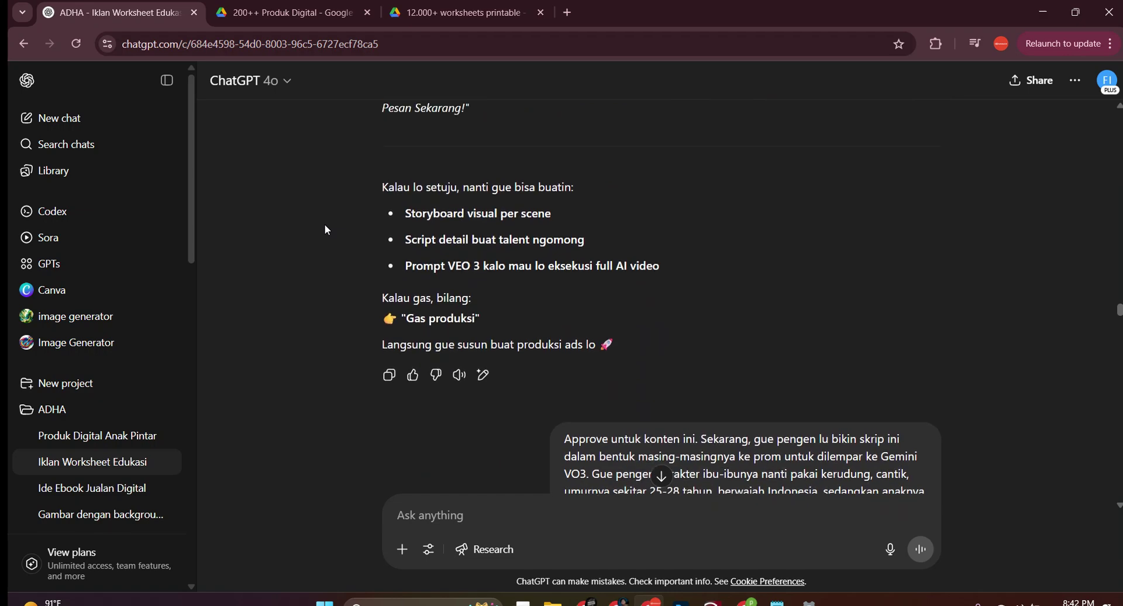
scroll(325, 230, "down", 3)
scroll(371, 284, "up", 7)
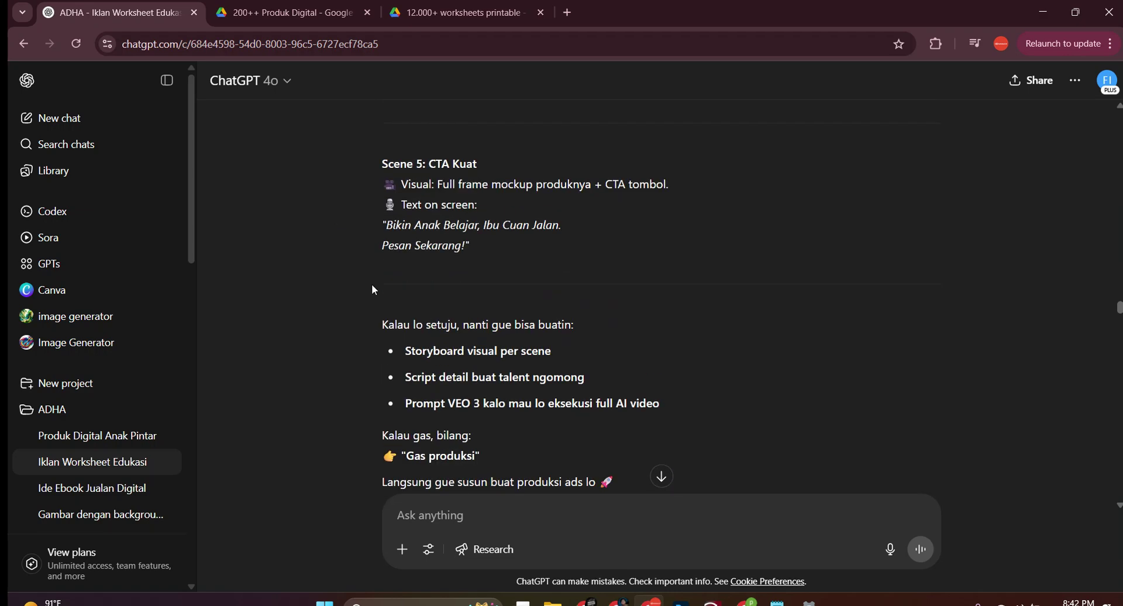
scroll(371, 285, "down", 5)
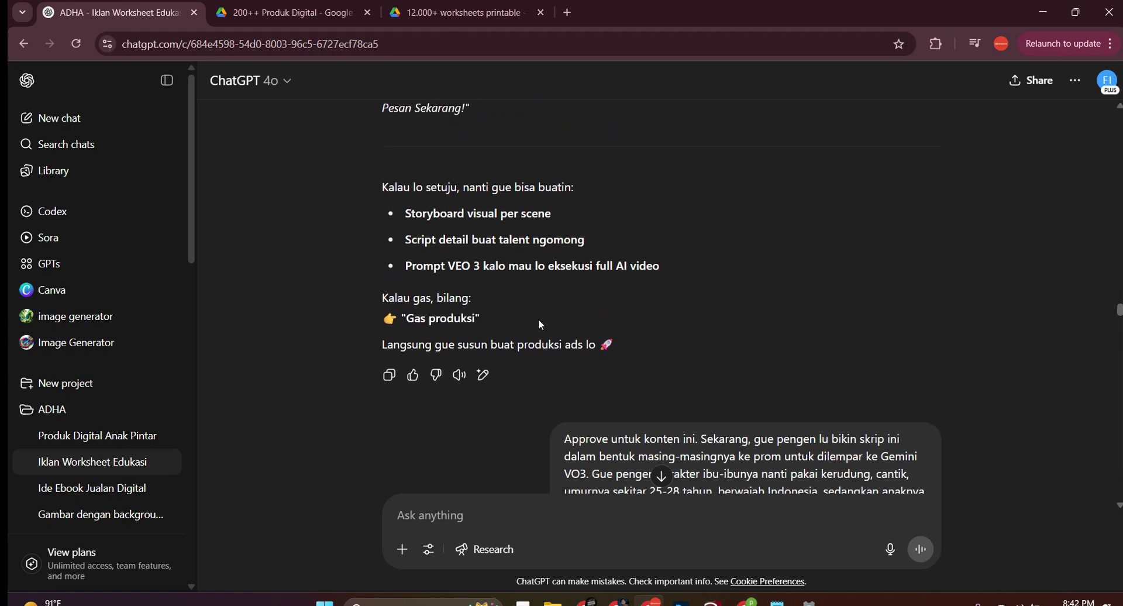
Examine the message approving the content and asking for Gemini VO3 prompts with the mother and child character descriptions, highlighting its text.
scroll(465, 283, "down", 3)
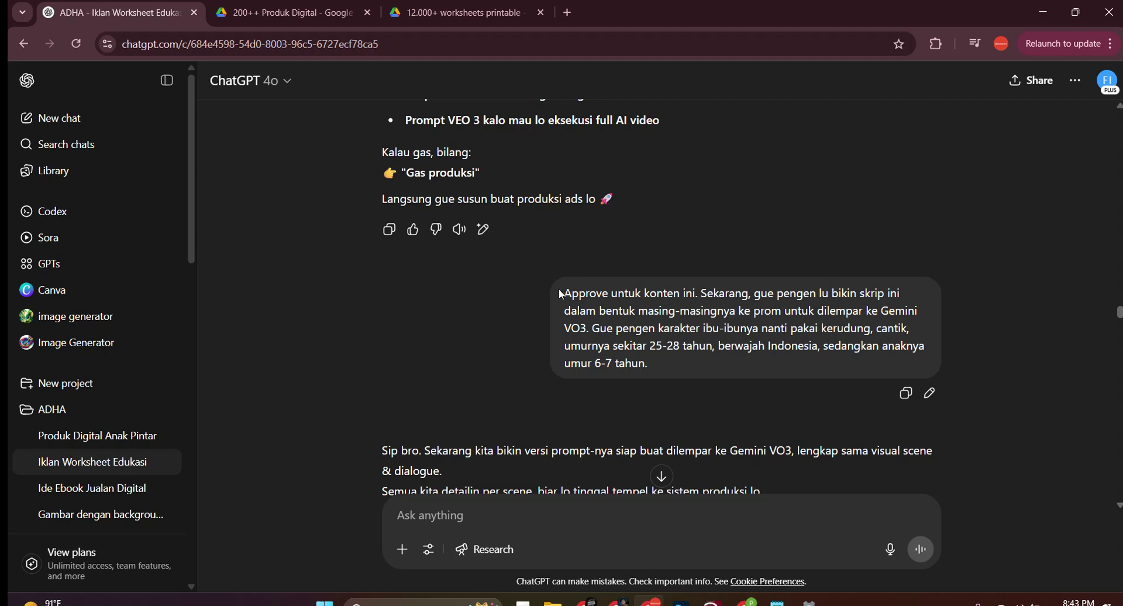
left_click_drag(561, 292, 665, 360)
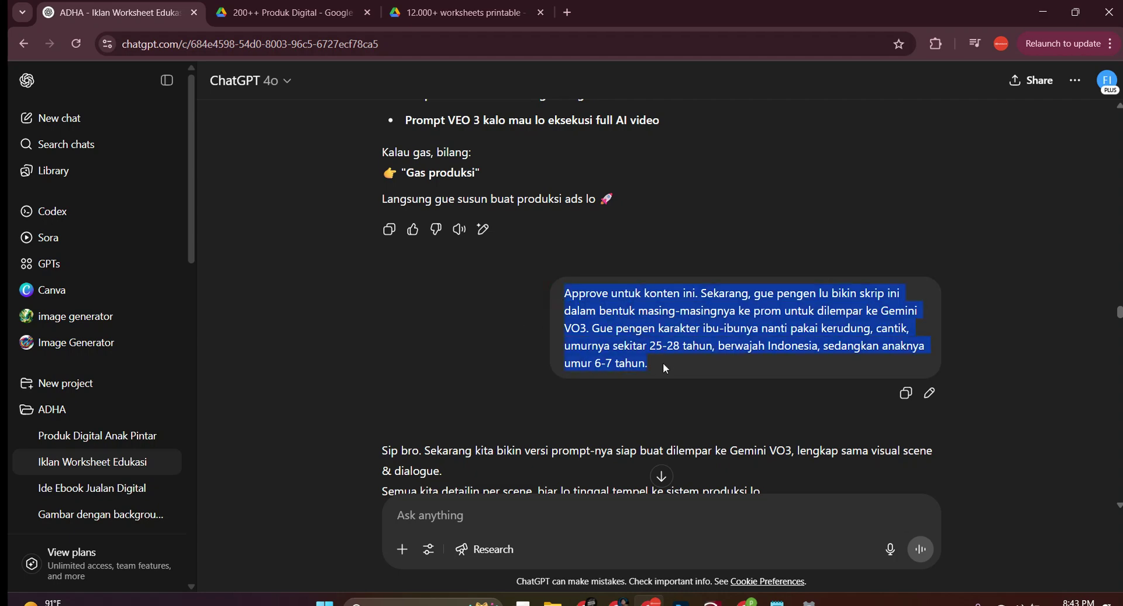
left_click(510, 372)
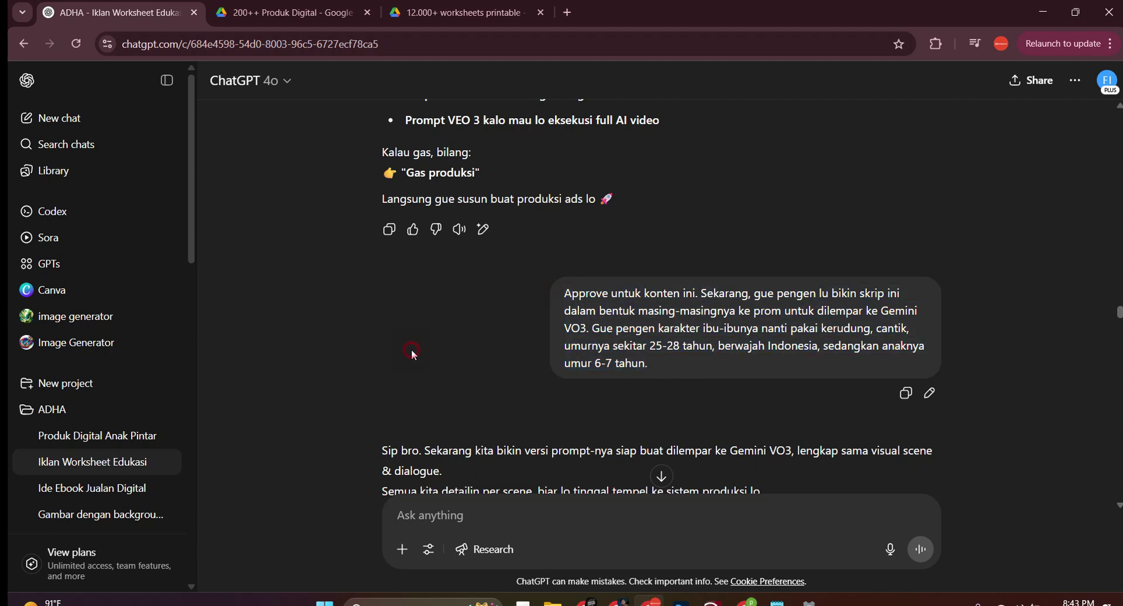
scroll(412, 325, "down", 2)
scroll(414, 321, "down", 2)
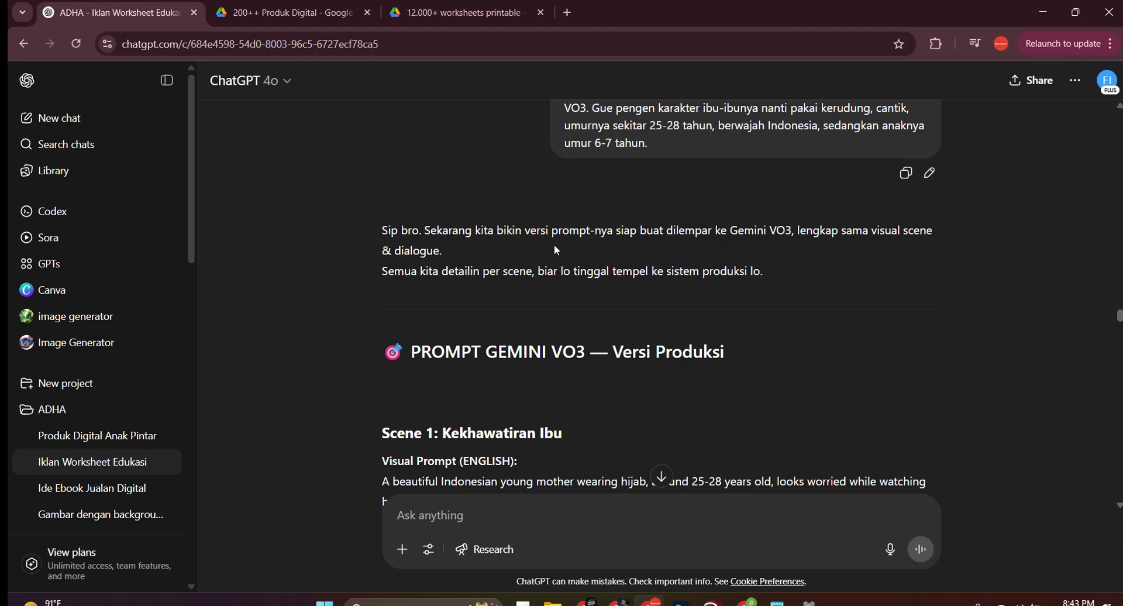
Review the "PROMPT GEMINI VO3 — Versi Produksi" scenes, highlighting Scene 1's English visual prompt and Bahasa Indonesia dialogue.
scroll(574, 239, "down", 4)
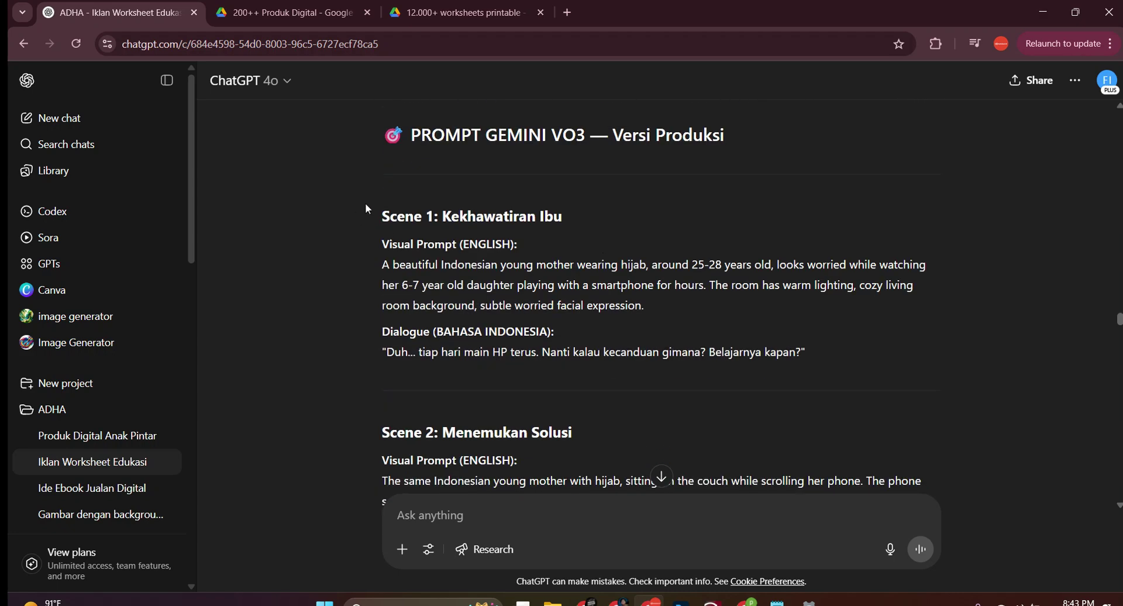
scroll(378, 248, "down", 1)
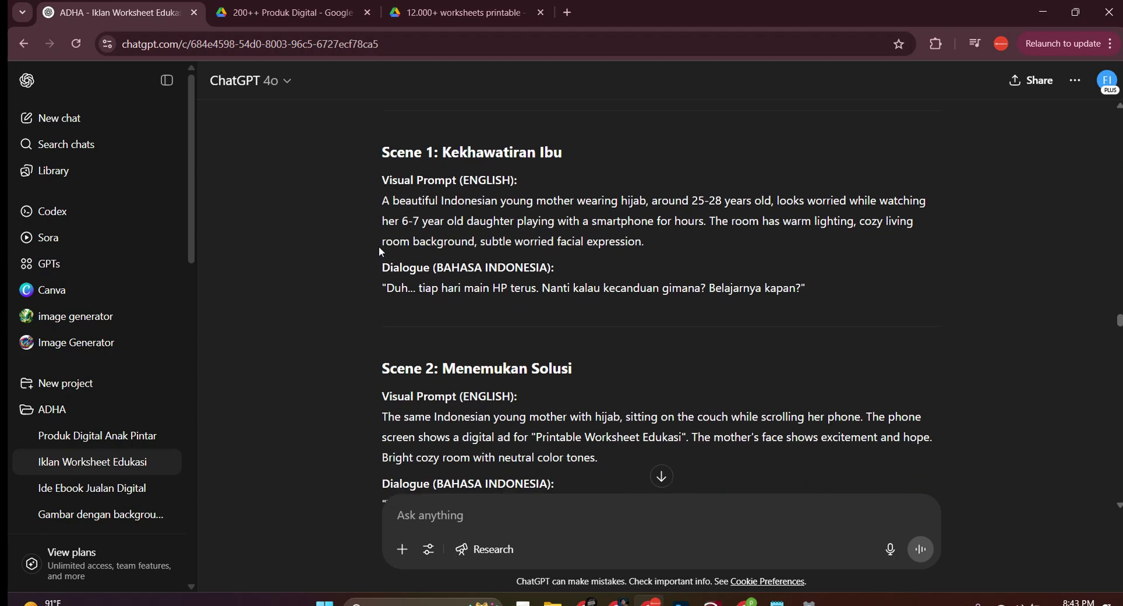
scroll(378, 248, "up", 1)
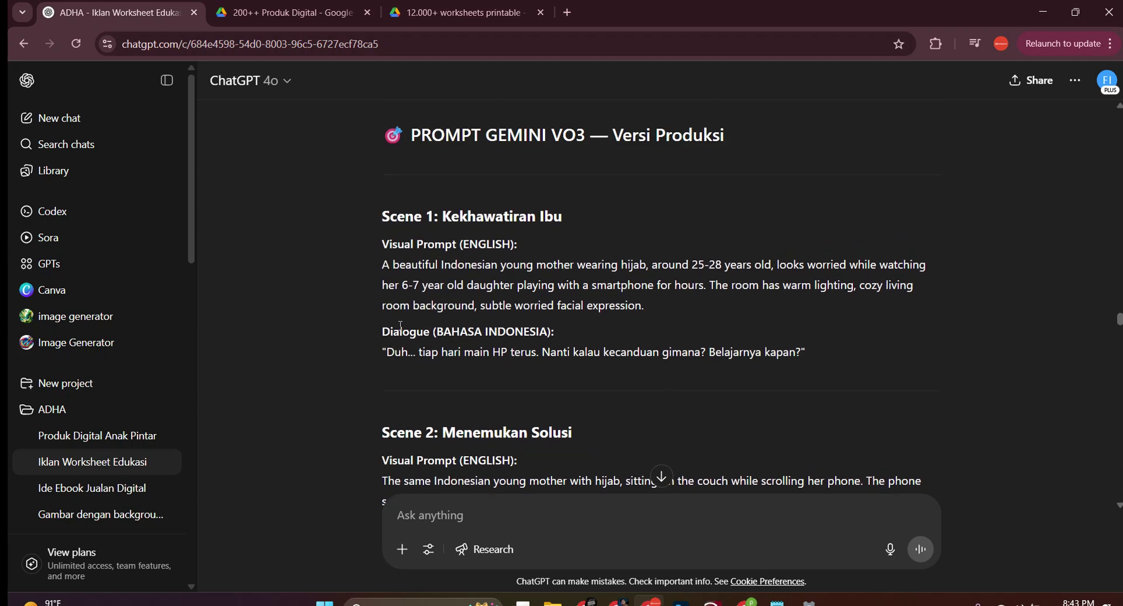
left_click_drag(820, 354, 381, 265)
scroll(445, 286, "down", 1)
scroll(444, 286, "up", 1)
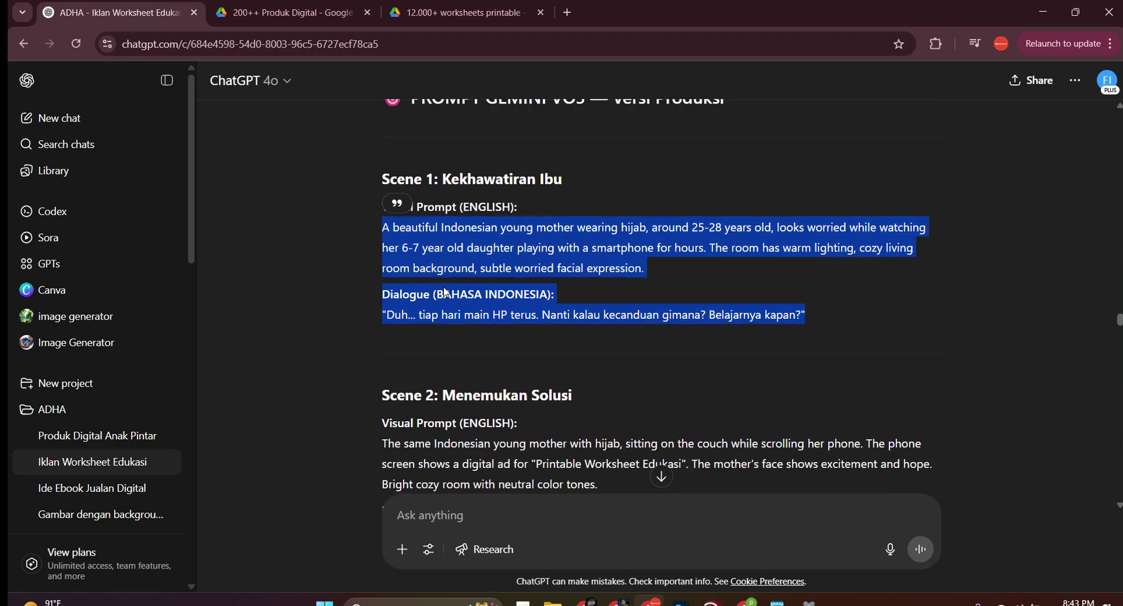
left_click(385, 314)
scroll(481, 288, "down", 1)
scroll(481, 287, "down", 10)
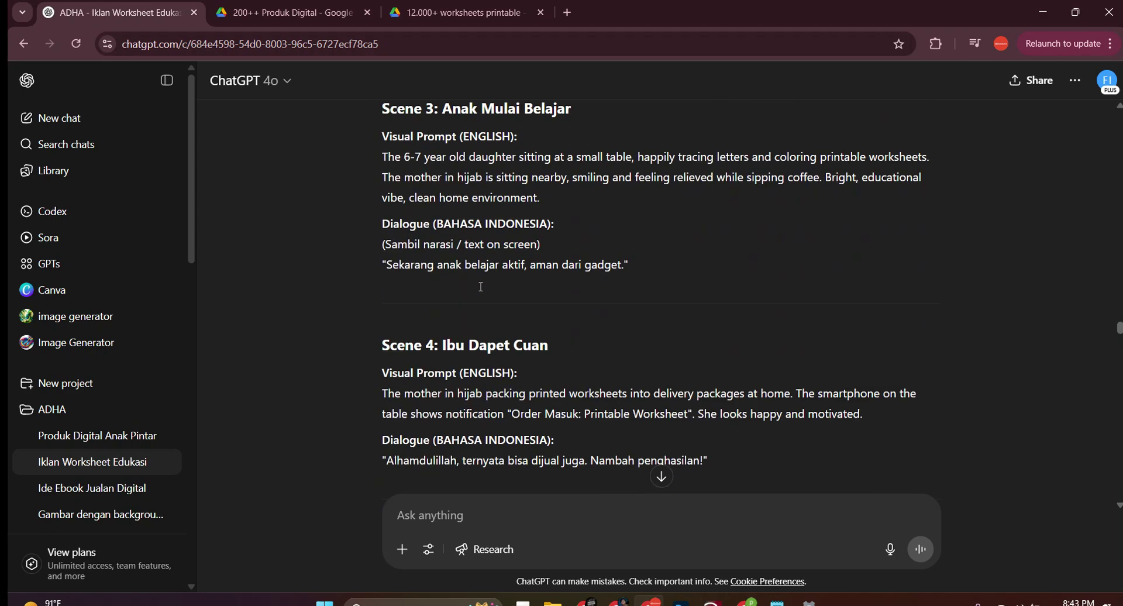
scroll(481, 287, "down", 4)
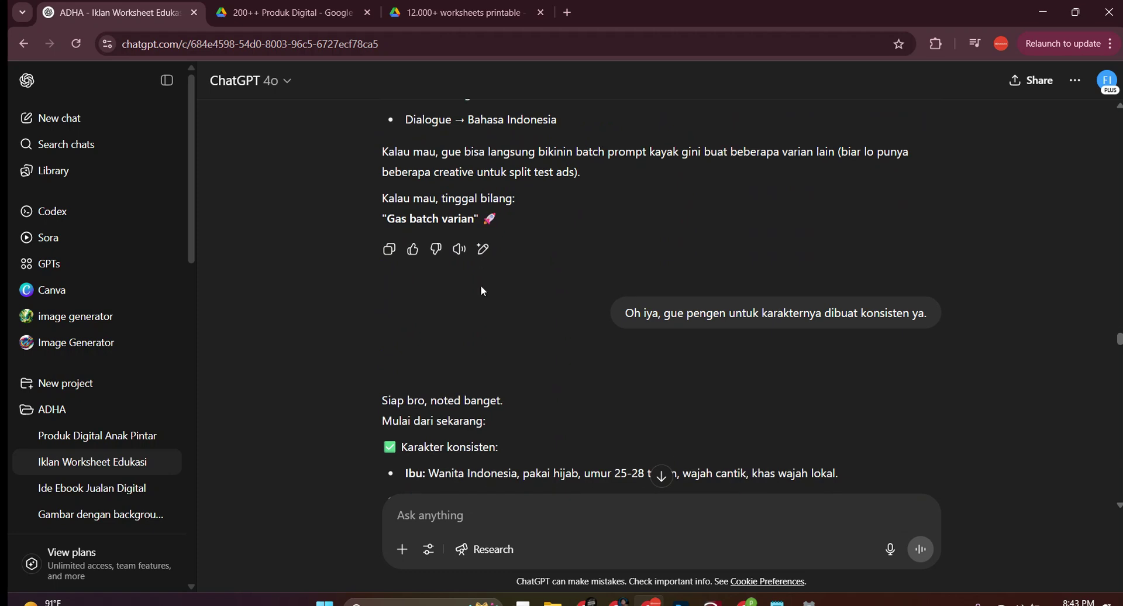
Examine the request for consistent characters, highlighting its text, and the follow-up message about spoken Bahasa Indonesia dialogue.
mouse_move(573, 331)
scroll(572, 331, "up", 1)
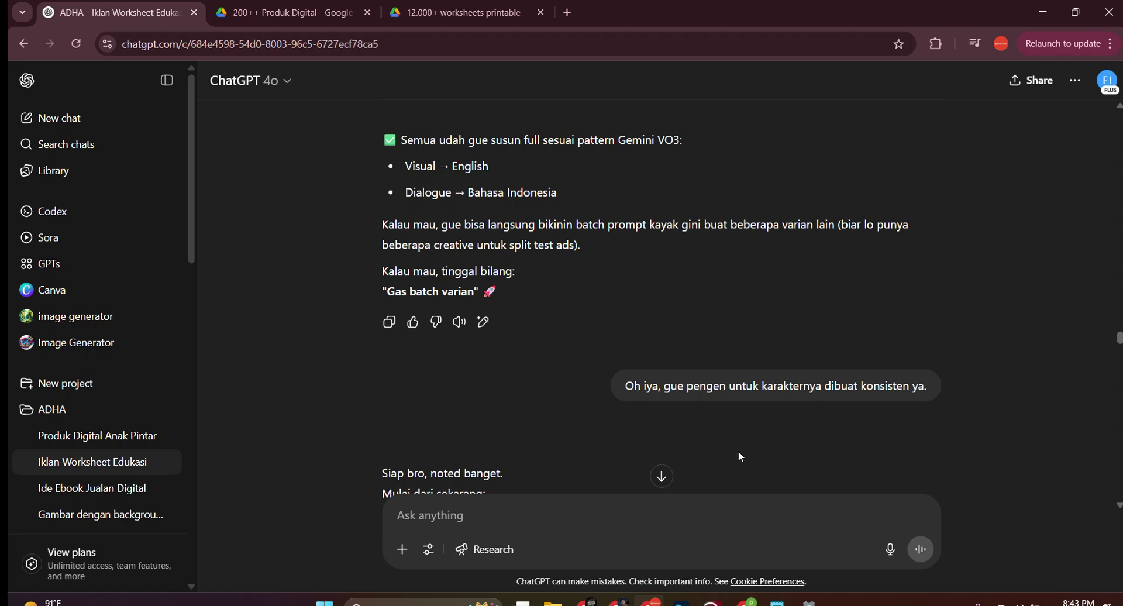
scroll(643, 365, "down", 2)
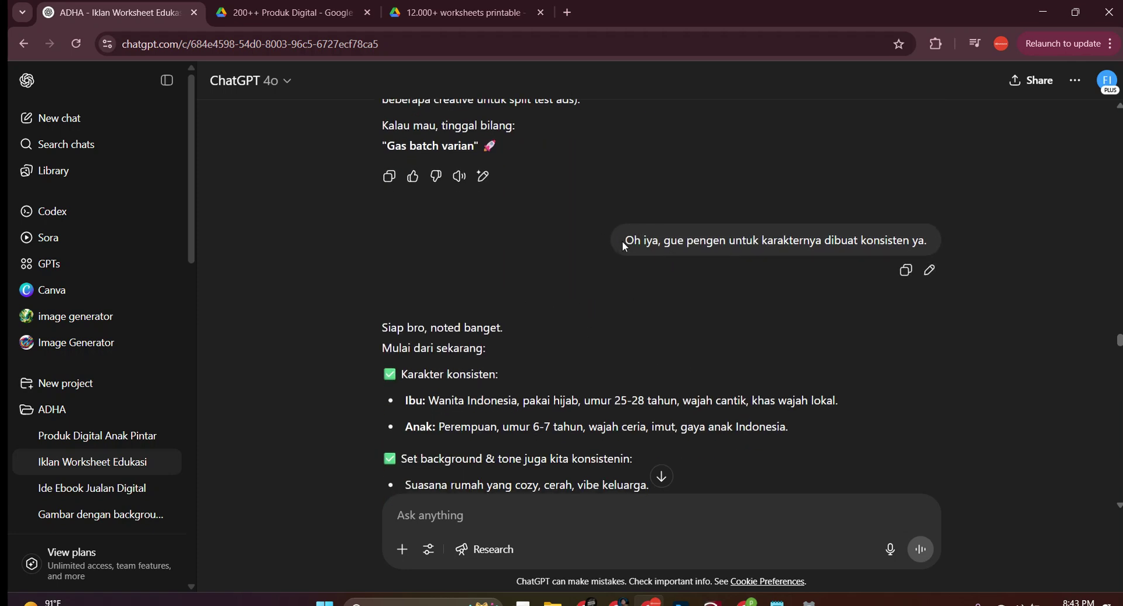
left_click_drag(623, 241, 930, 241)
left_click(387, 238)
scroll(507, 326, "down", 10)
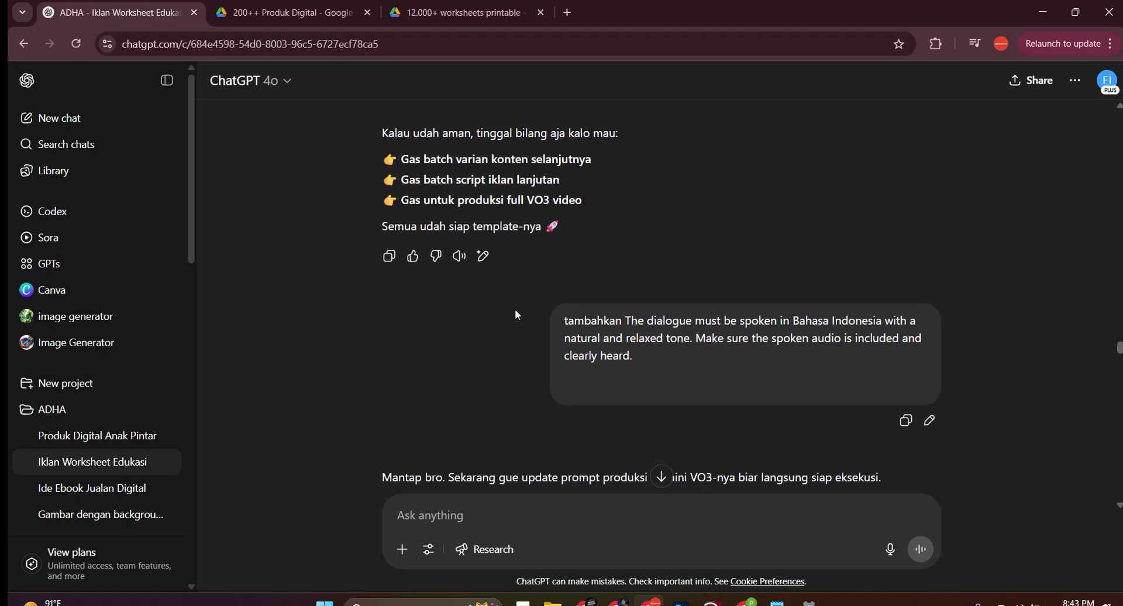
scroll(516, 310, "down", 1)
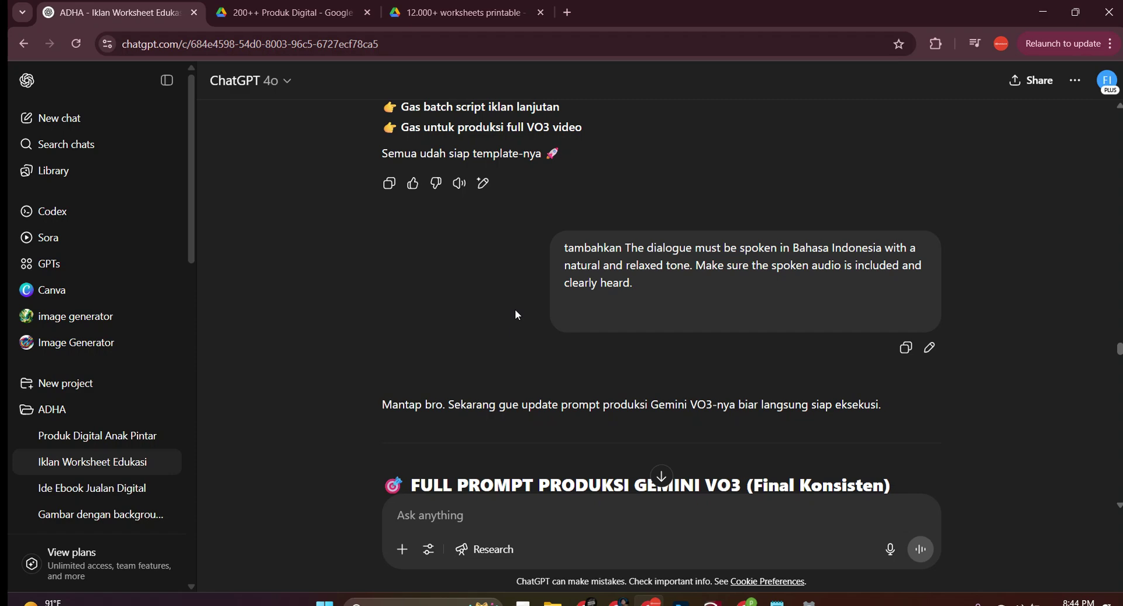
Examine Scene 5 "CTA Akhir", highlighting its visual prompt and dialogue, and compare it with the consistent-character reply.
scroll(516, 311, "down", 20)
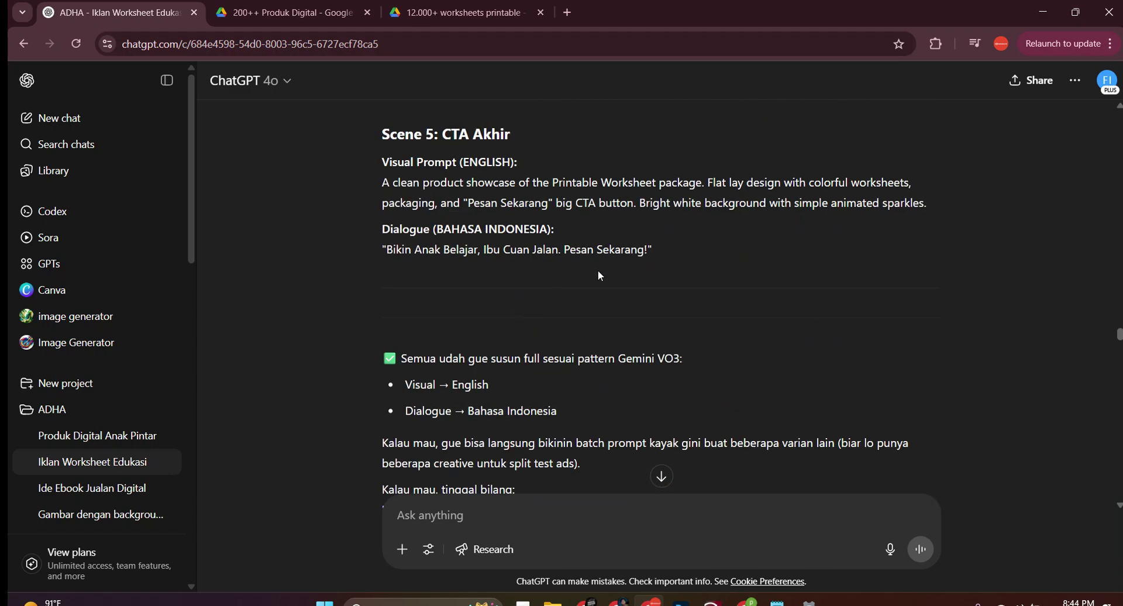
left_click_drag(668, 257, 379, 188)
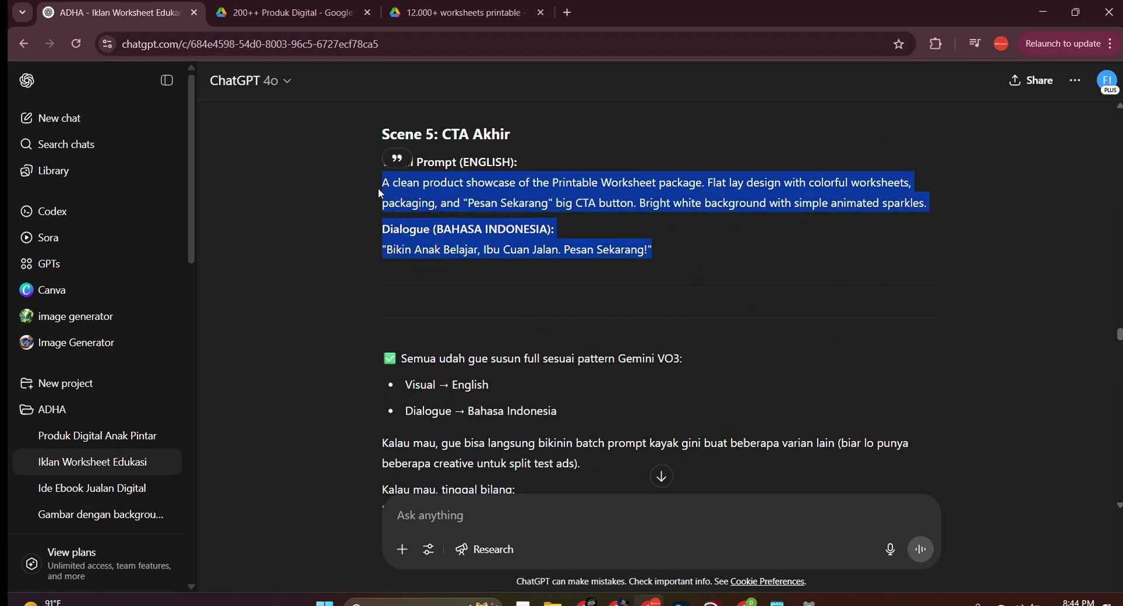
left_click(391, 193)
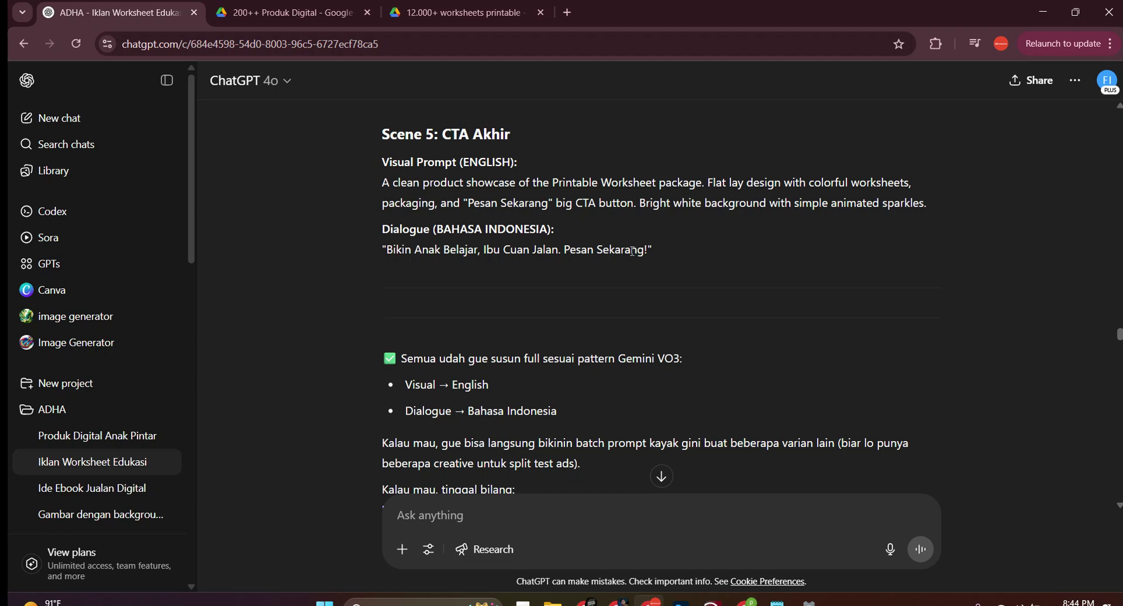
scroll(632, 252, "down", 13)
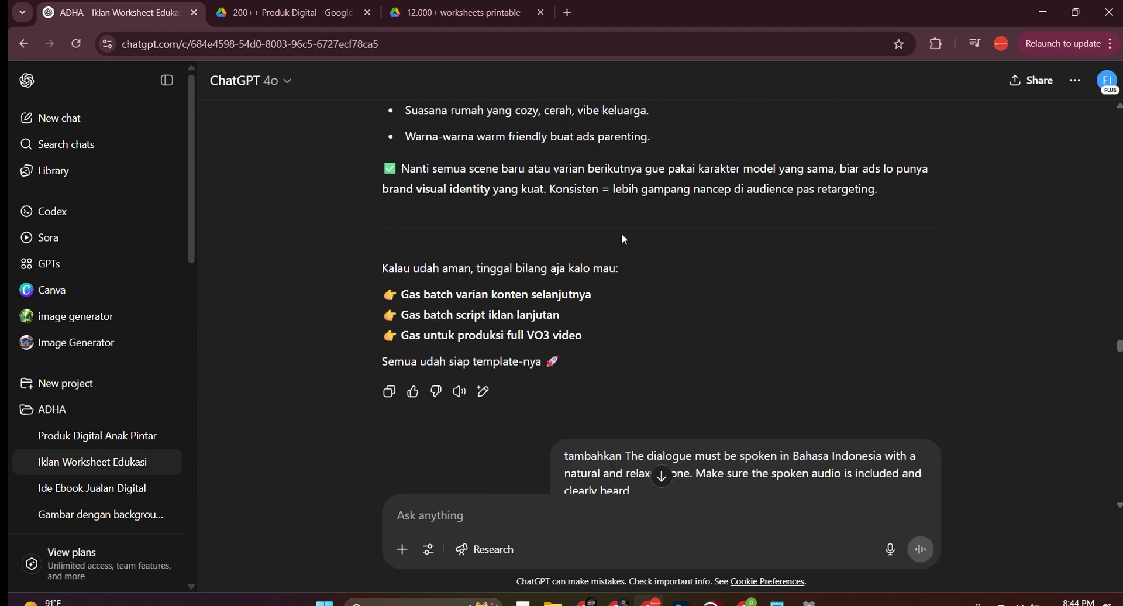
scroll(622, 239, "down", 3)
scroll(630, 326, "up", 5)
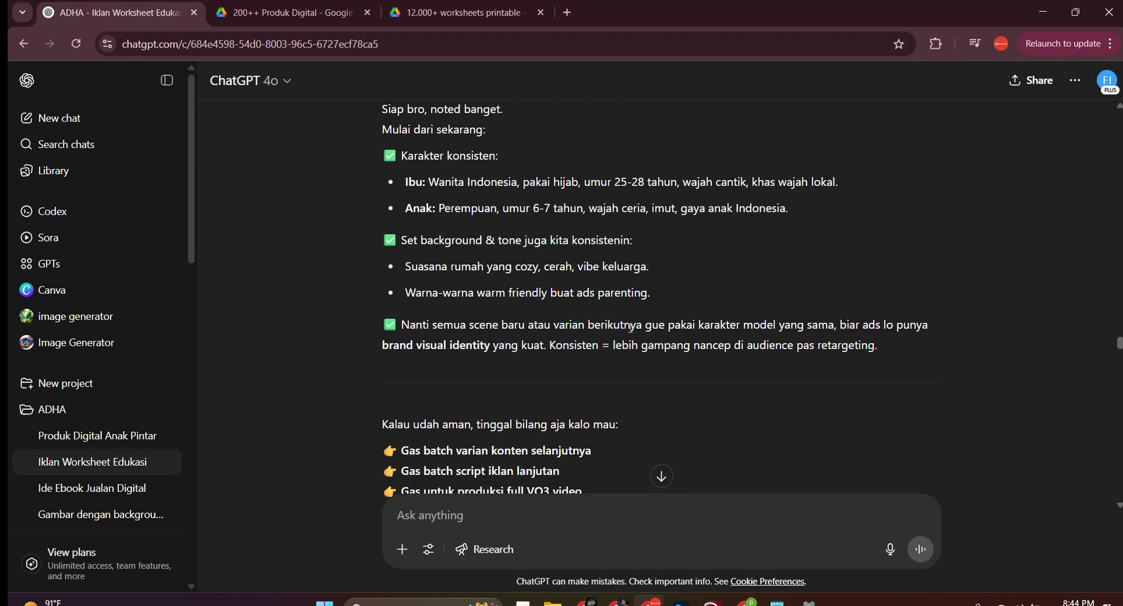
scroll(630, 326, "up", 6)
scroll(412, 208, "up", 5)
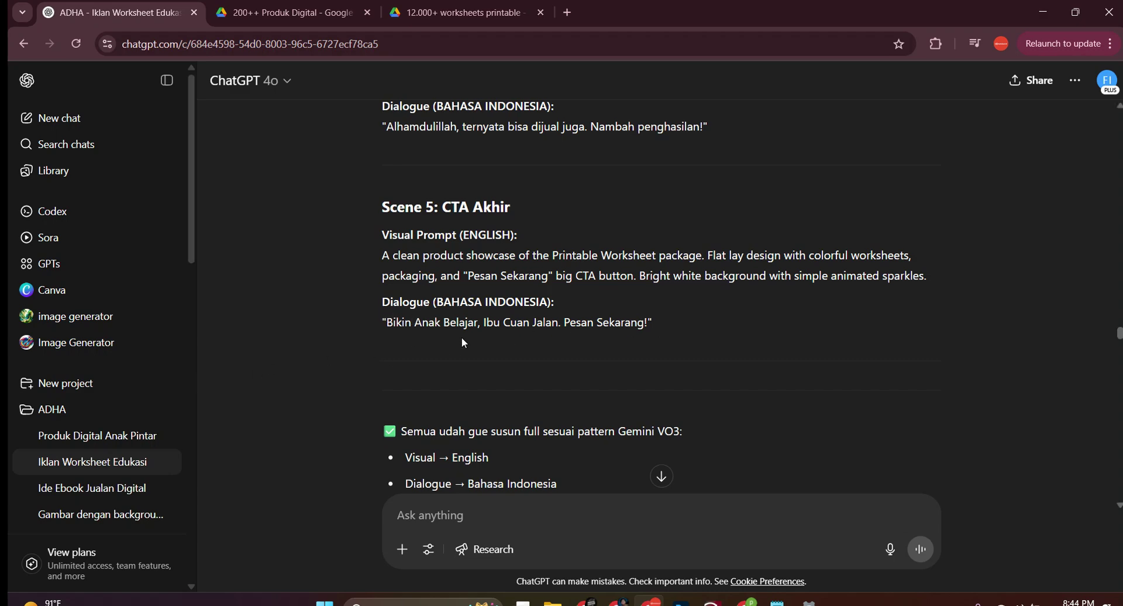
Highlight the added instruction that the dialogue must be spoken in Bahasa Indonesia with clearly heard audio.
scroll(461, 337, "down", 12)
scroll(464, 344, "down", 3)
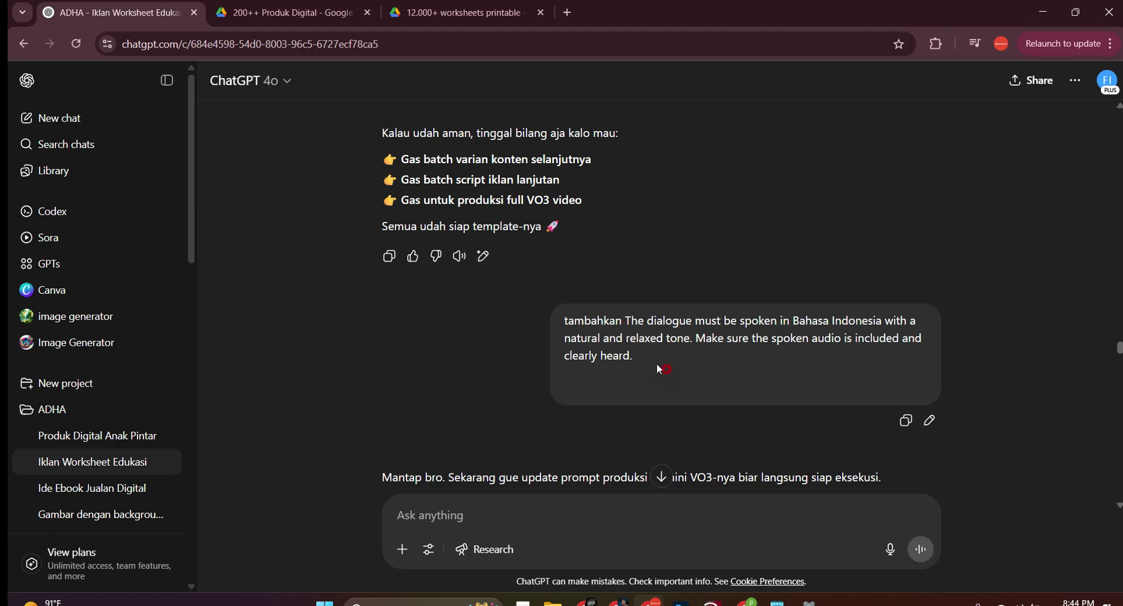
left_click_drag(660, 369, 625, 320)
scroll(574, 296, "down", 1)
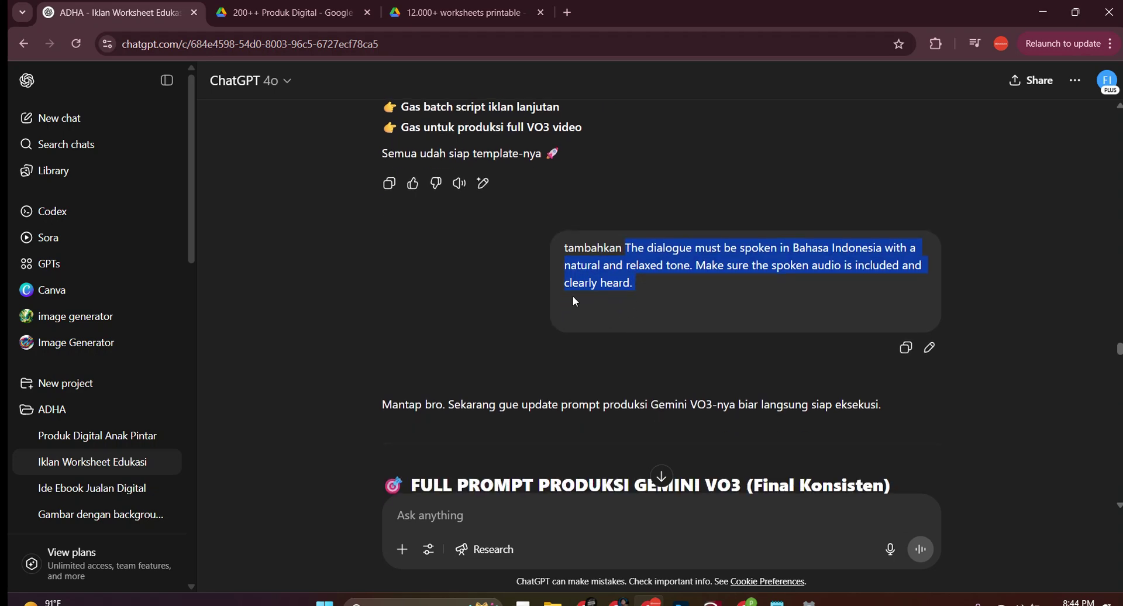
Examine Scene 1 of "FULL PROMPT PRODUKSI GEMINI VO3 (Final Konsisten)", highlighting its visual prompt, Bahasa Indonesia dialogue and note.
scroll(679, 254, "down", 4)
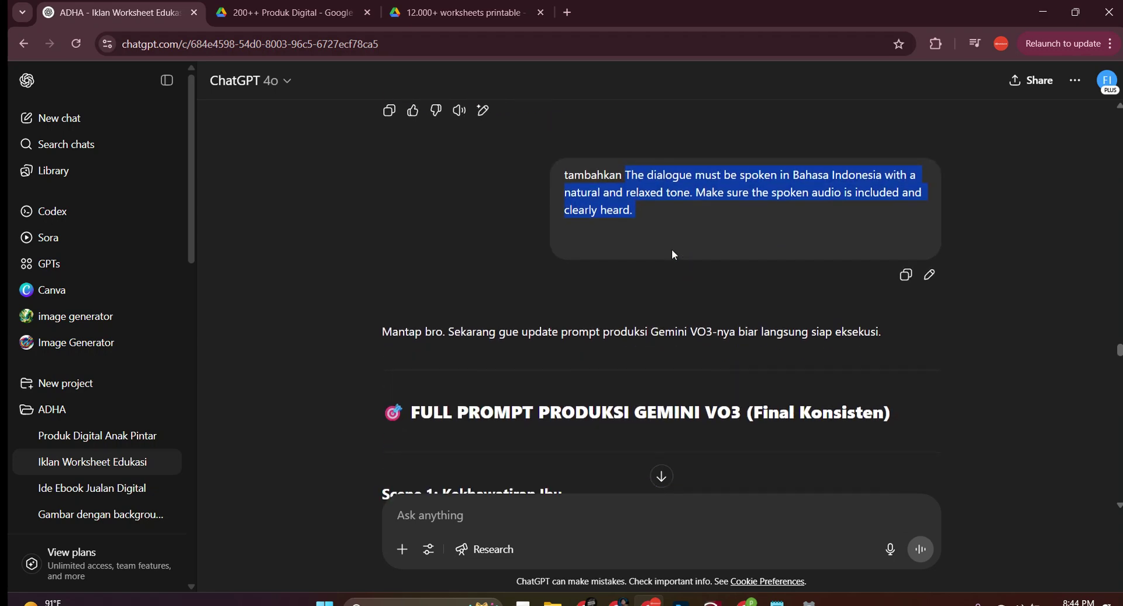
scroll(739, 234, "up", 4)
scroll(585, 353, "down", 4)
scroll(402, 230, "down", 1)
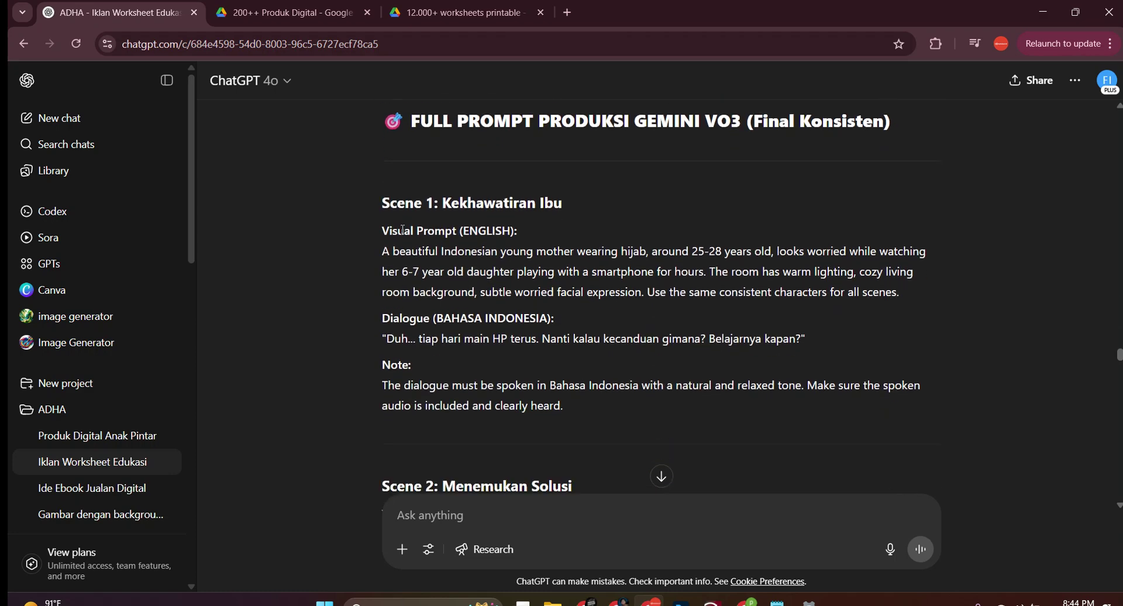
left_click_drag(381, 254, 567, 402)
scroll(604, 341, "down", 3)
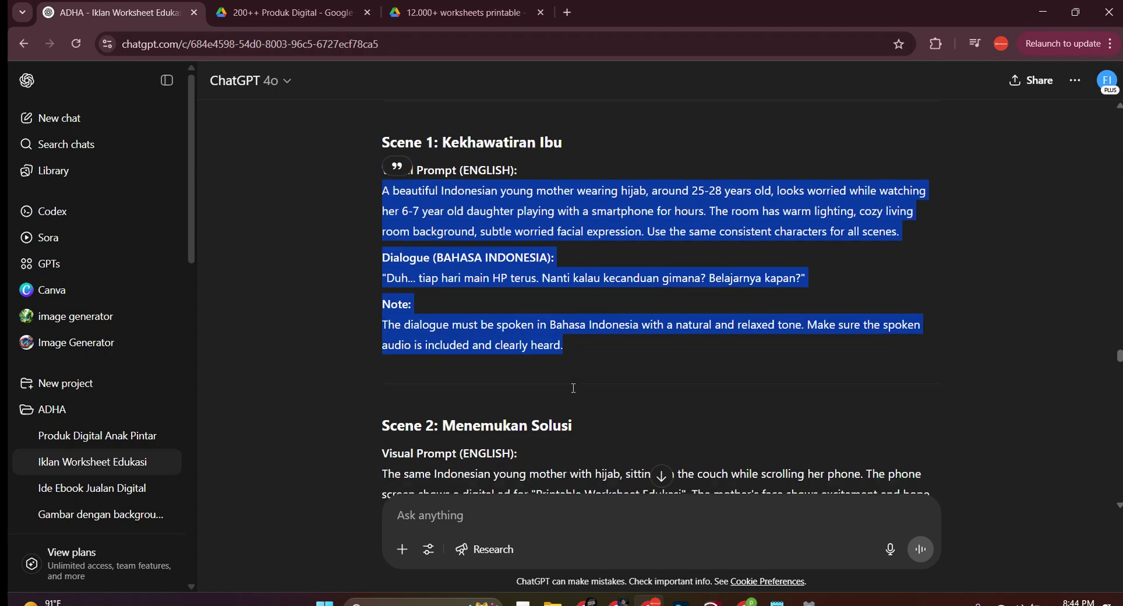
Examine Scene 2 "Menemukan Solusi", highlighting its visual prompt, dialogue and audio note.
scroll(585, 324, "down", 5)
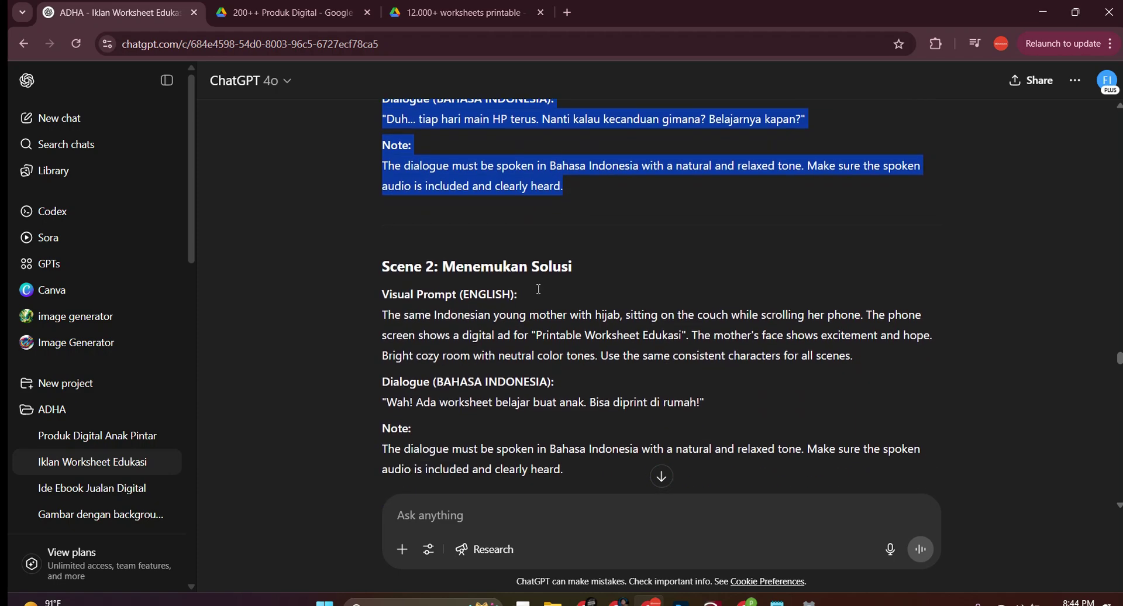
left_click_drag(585, 324, 374, 198)
scroll(585, 402, "down", 3)
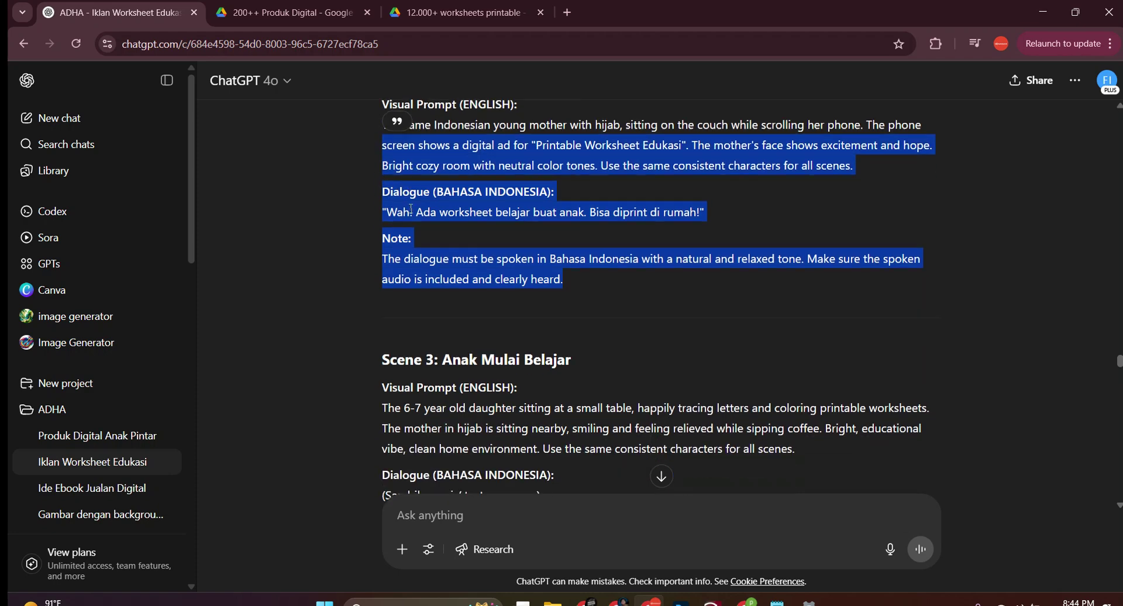
left_click(585, 402)
Review Scenes 3 to 5 and the closing checklist of the final prompt, and return to its Scene 1.
scroll(544, 391, "down", 15)
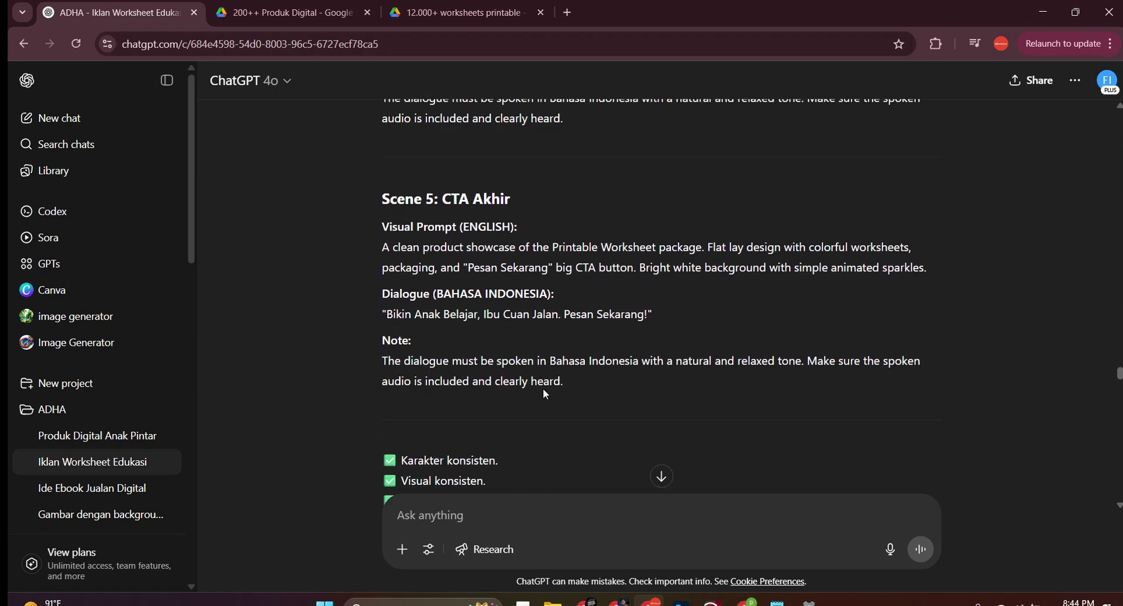
scroll(544, 390, "up", 4)
scroll(544, 392, "down", 5)
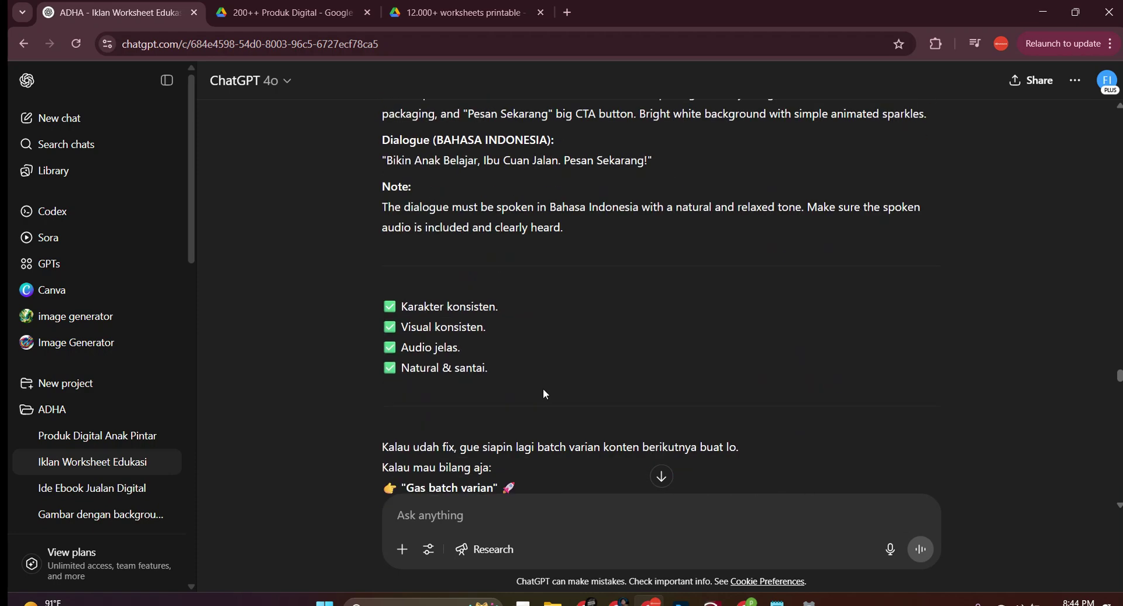
scroll(544, 394, "down", 5)
scroll(543, 389, "up", 20)
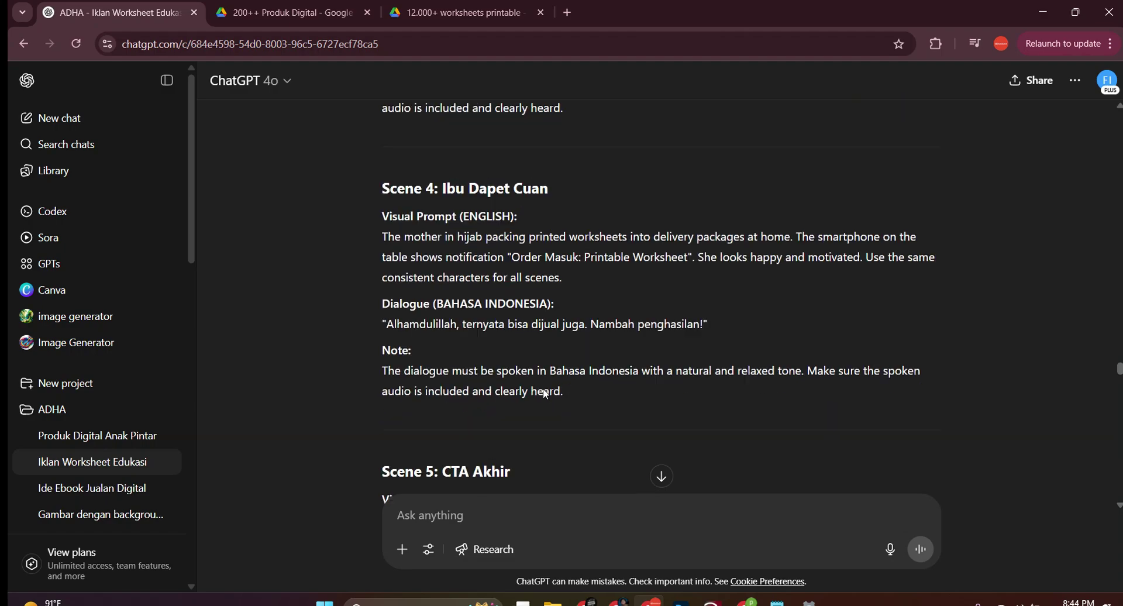
scroll(543, 389, "up", 6)
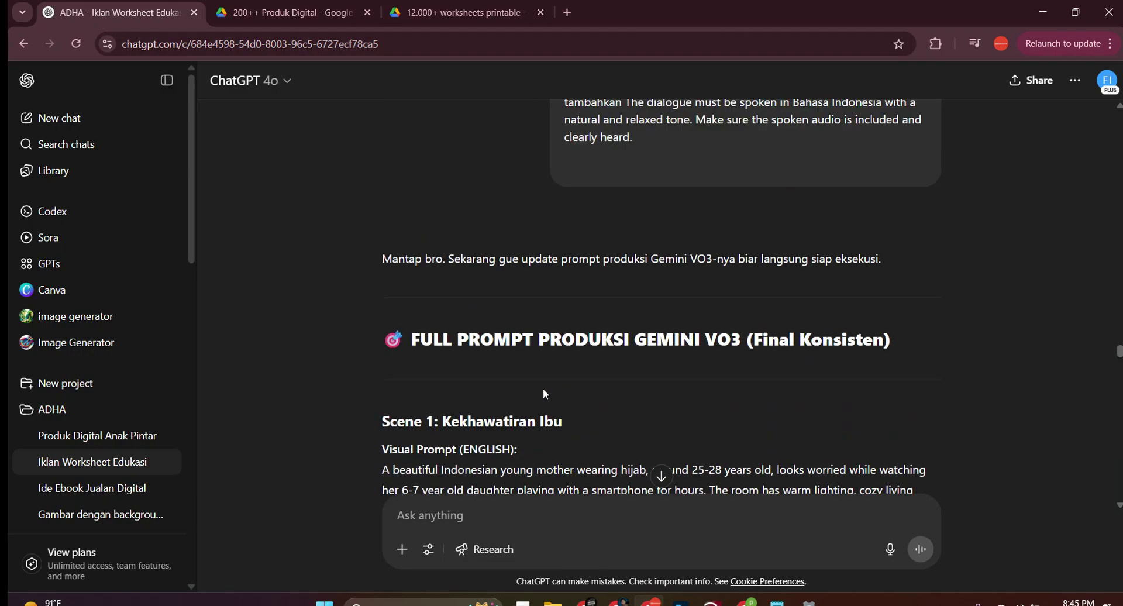
scroll(475, 218, "down", 2)
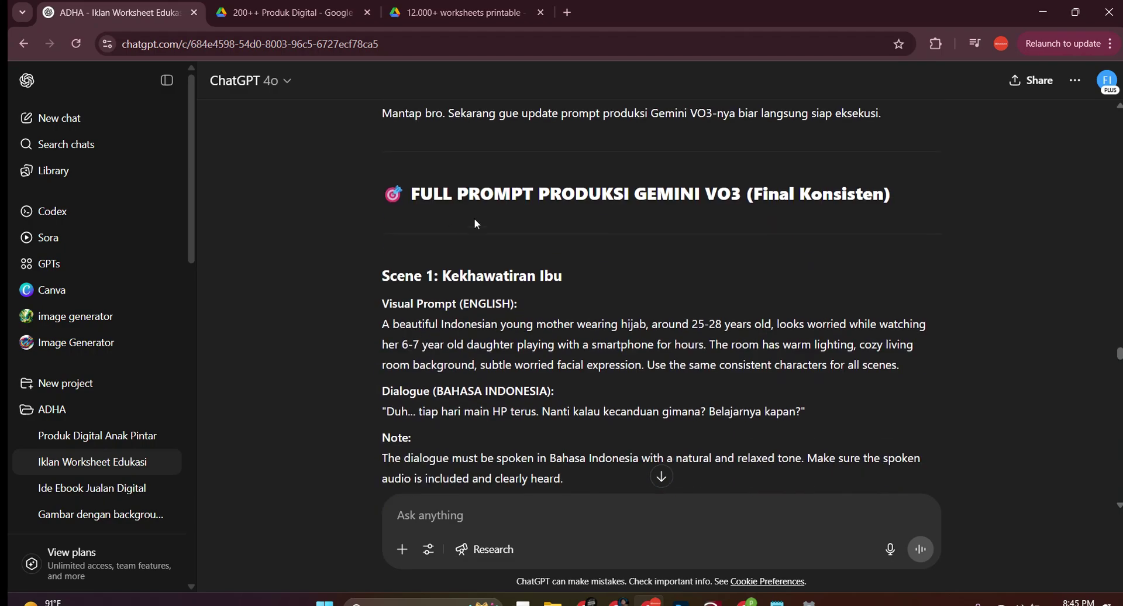
Switch to the browser window with Gemini and look through its open Gemini sessions, ending on the worksheet-selling conversation.
left_click(602, 563)
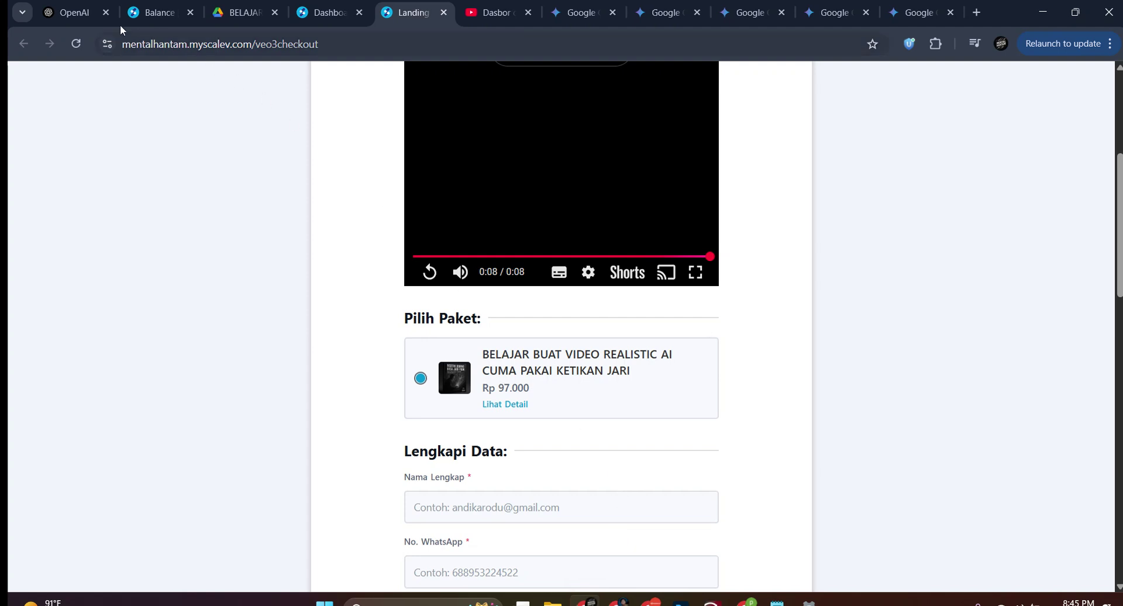
left_click(599, 7)
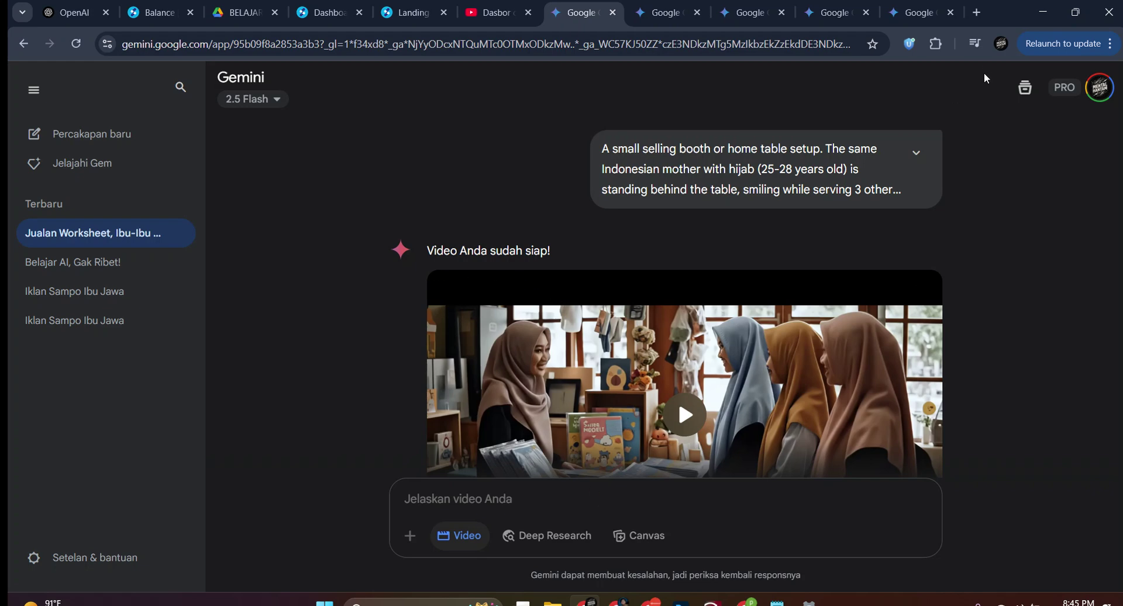
left_click(654, 15)
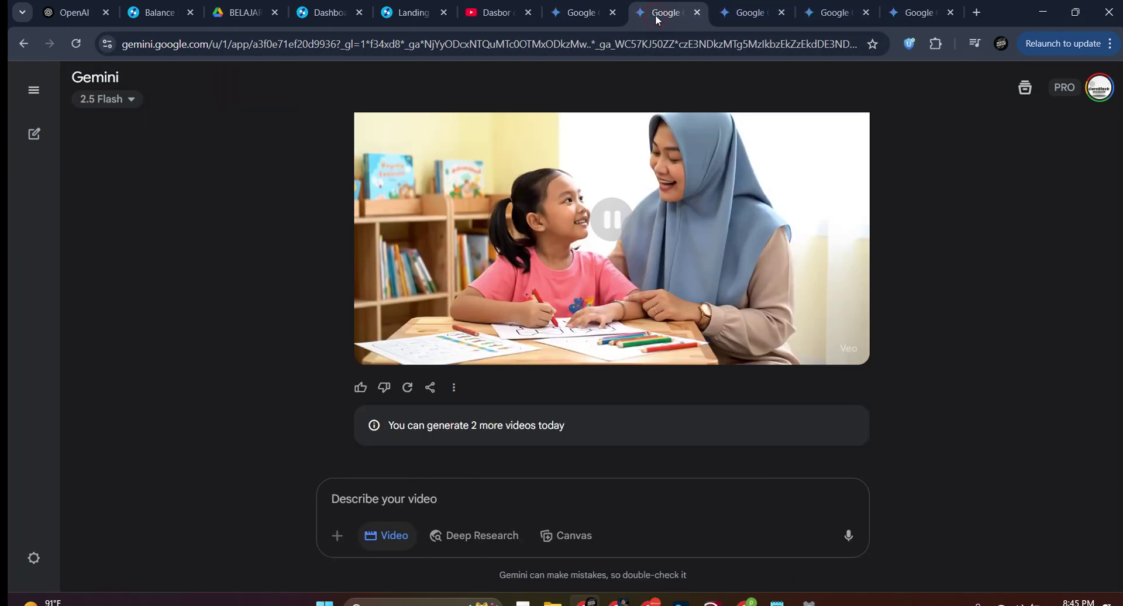
left_click(734, 12)
left_click(825, 13)
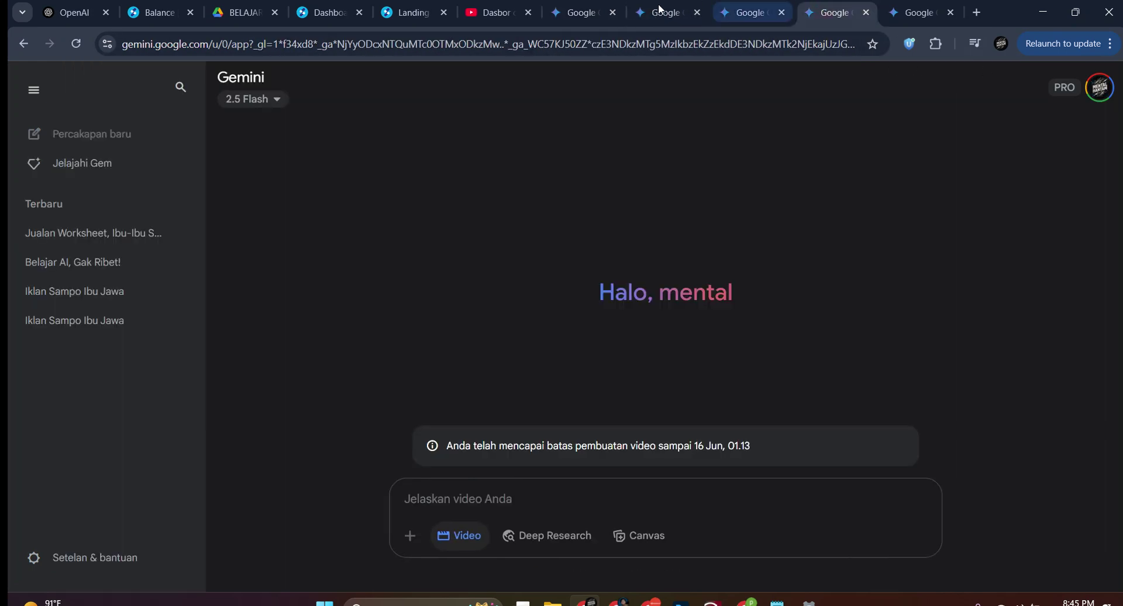
left_click(914, 12)
left_click(845, 13)
left_click(760, 7)
left_click(661, 12)
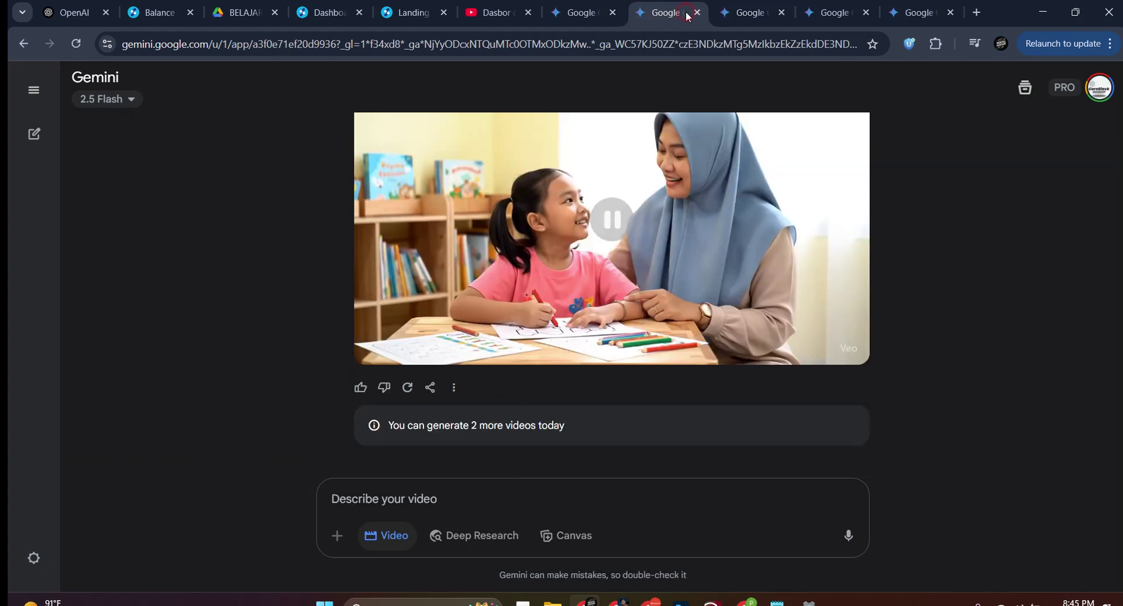
left_click(580, 12)
Reload the Gemini conversation and open Gemini under another signed-in Google account.
left_click(1100, 87)
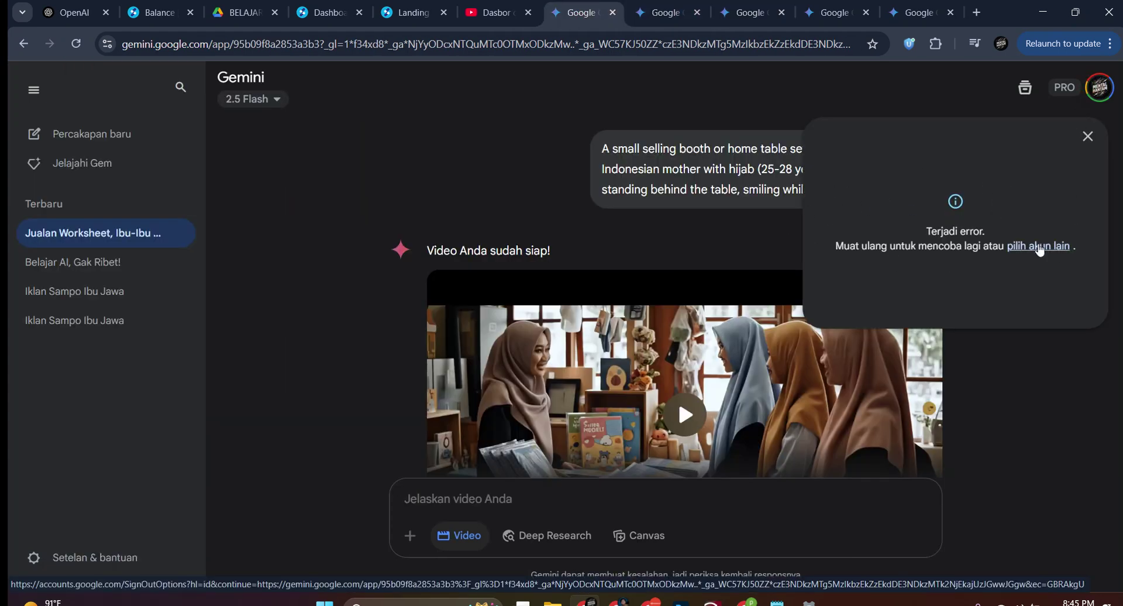
left_click(1090, 138)
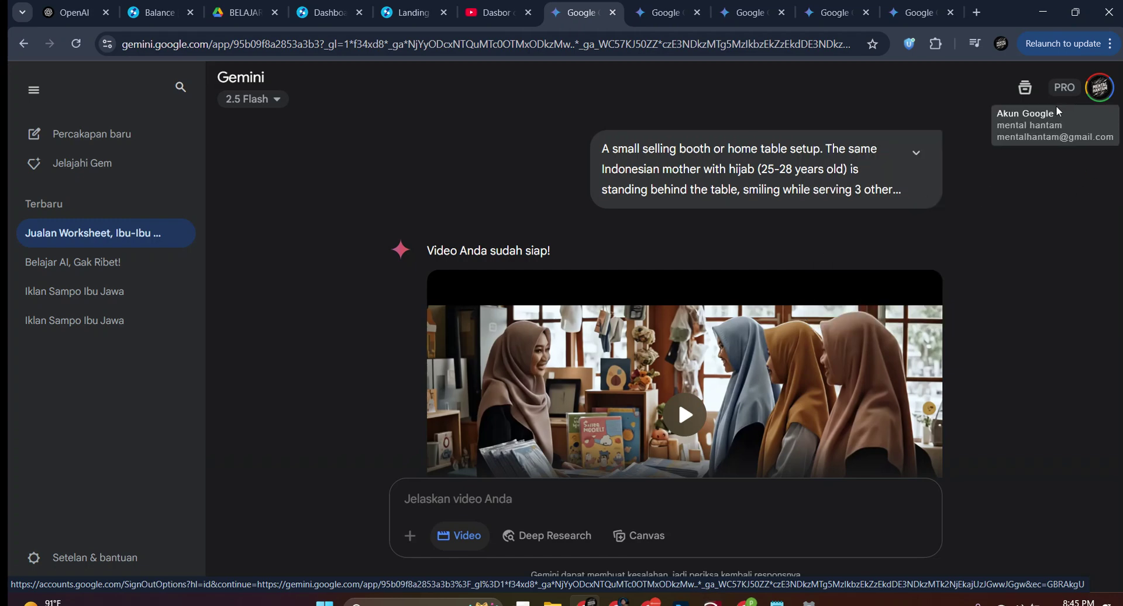
left_click(76, 44)
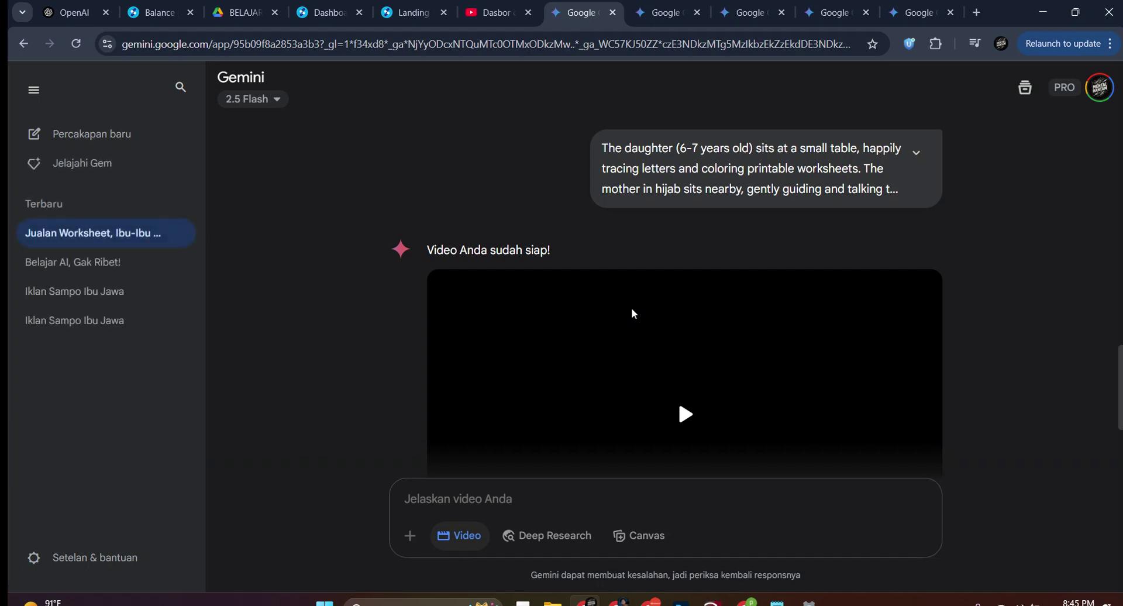
left_click(1102, 101)
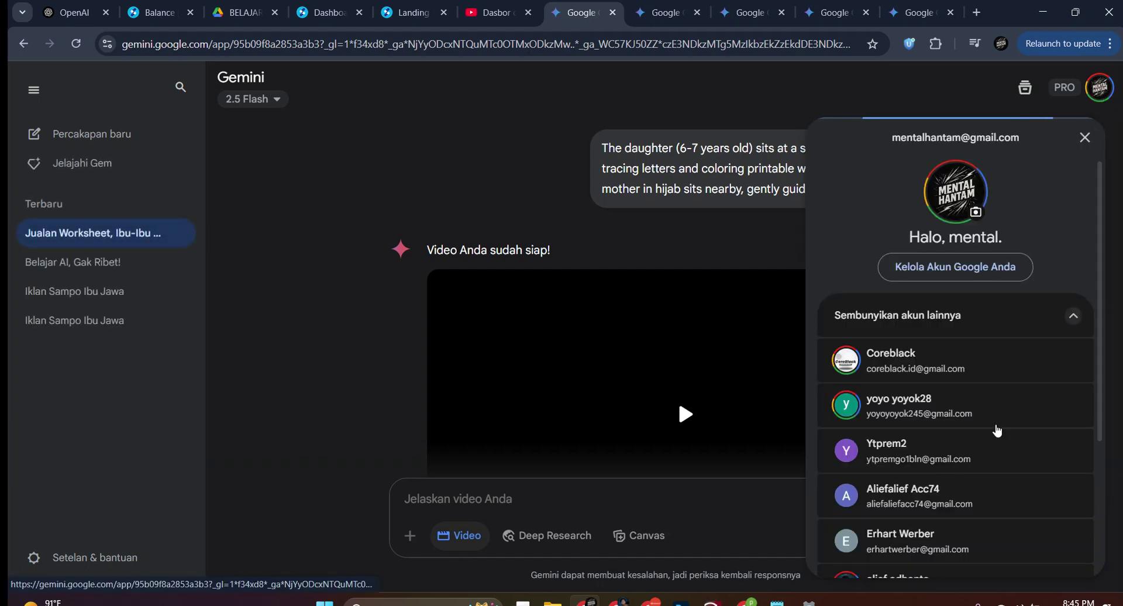
scroll(936, 509, "down", 2)
left_click(939, 513)
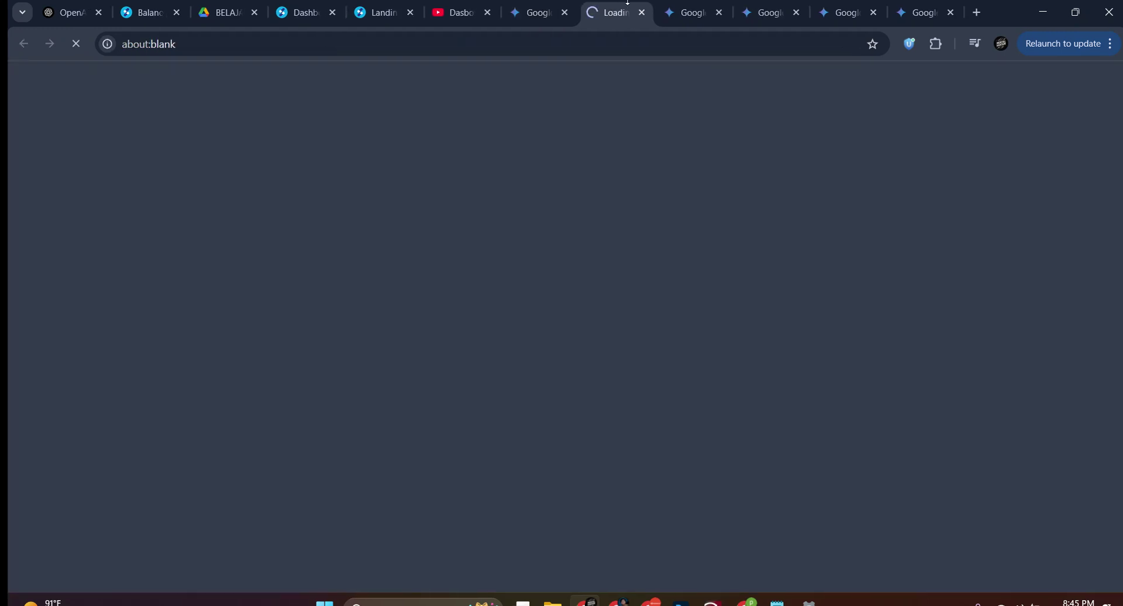
Open the "Ibu Khawatir Anak Kecand..." conversation in the other account's Gemini session and expand its first video prompt.
left_click(560, 5)
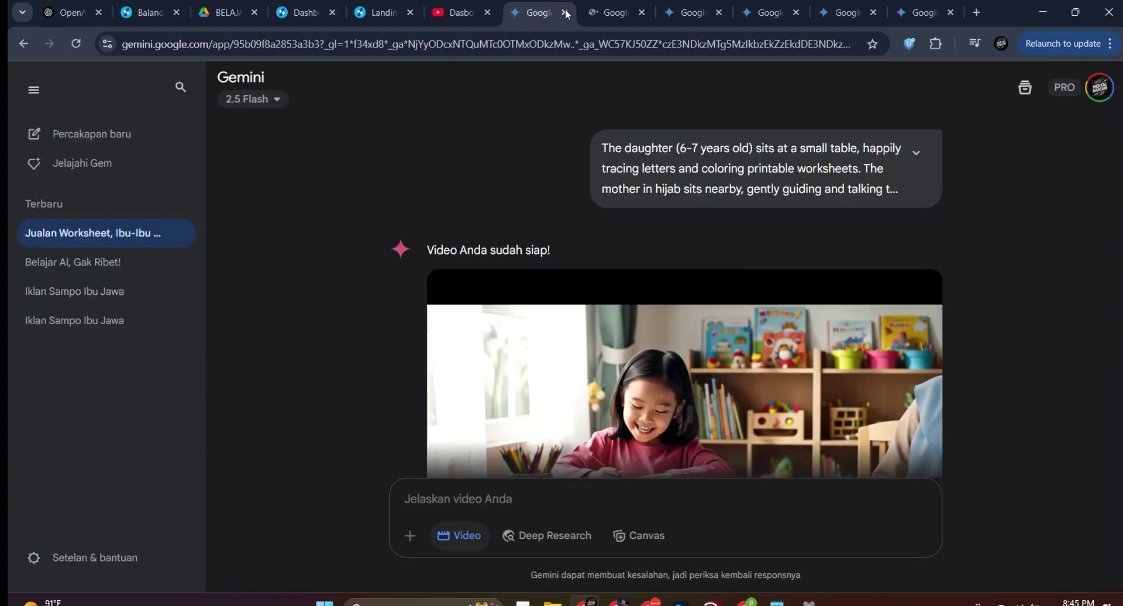
scroll(588, 233, "up", 5)
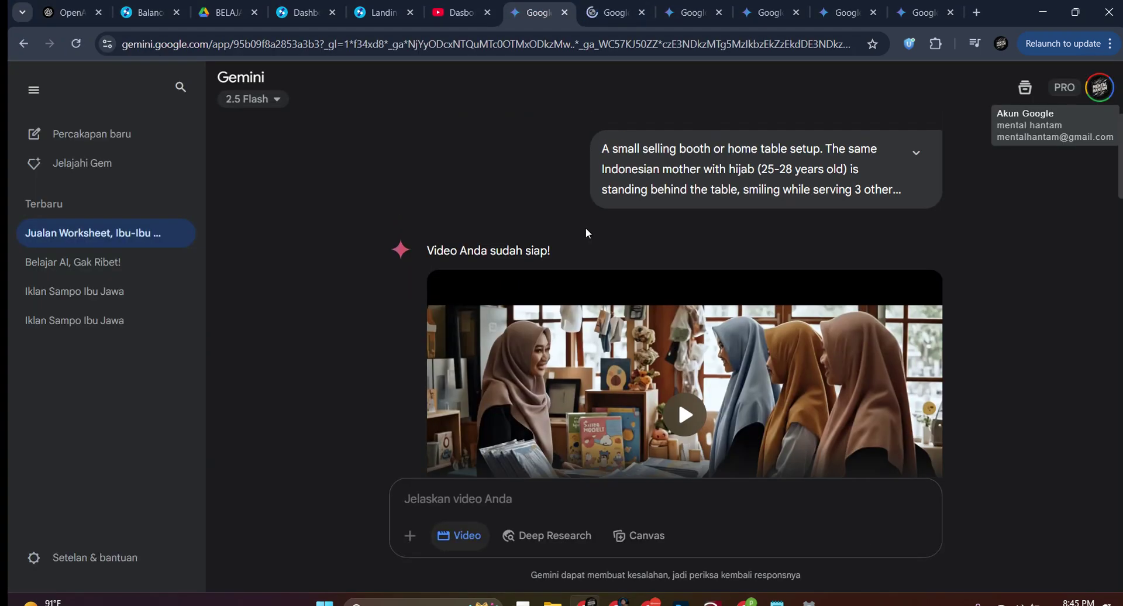
left_click(611, 17)
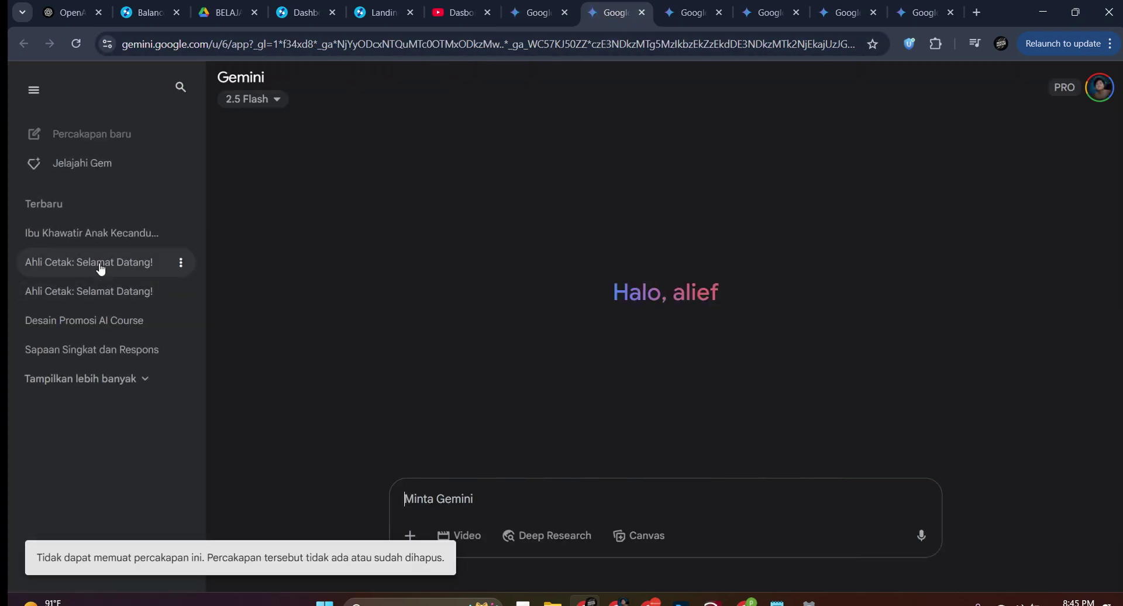
left_click(103, 234)
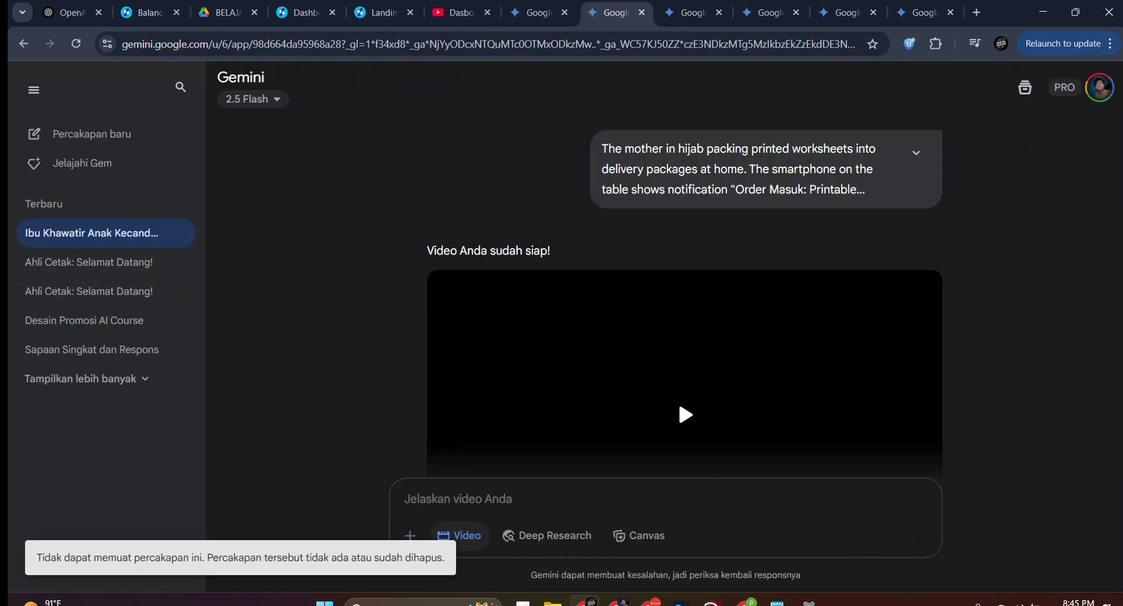
scroll(818, 337, "down", 3)
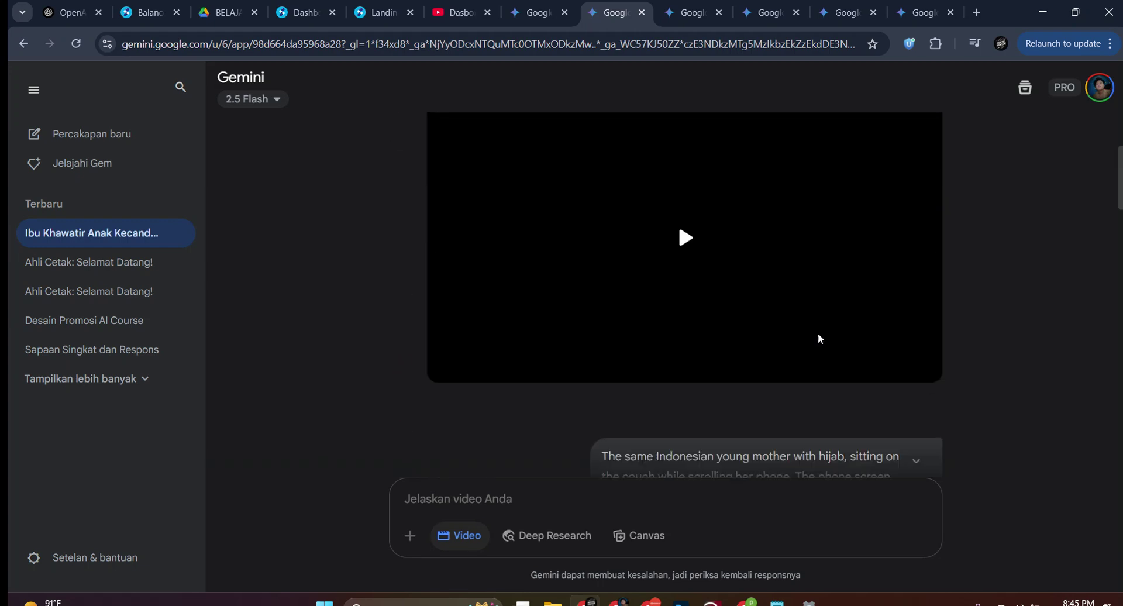
scroll(819, 339, "up", 3)
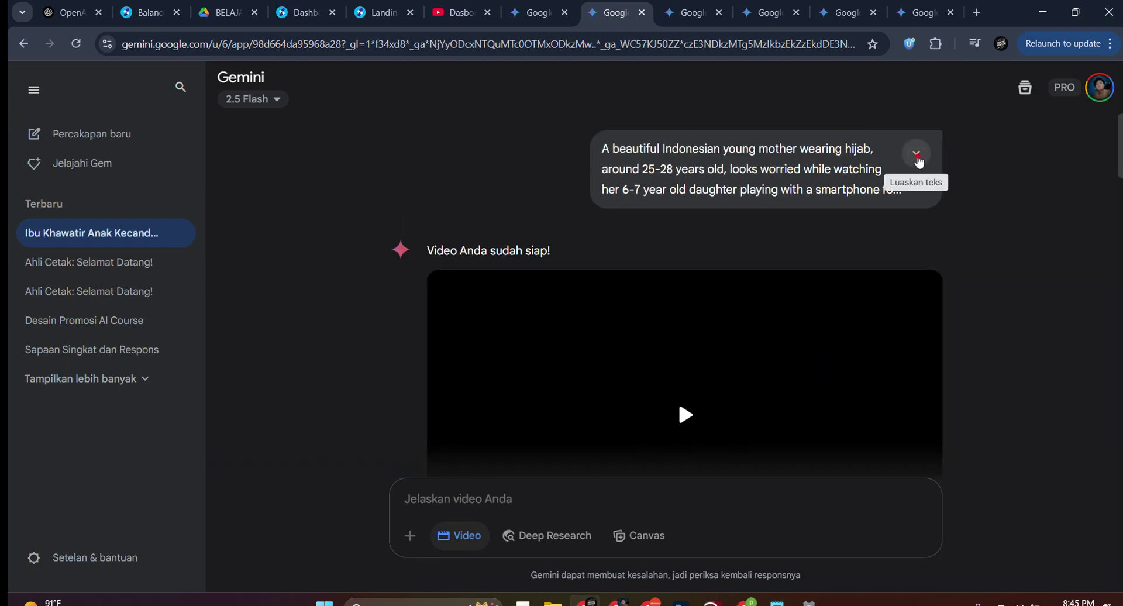
left_click(917, 155)
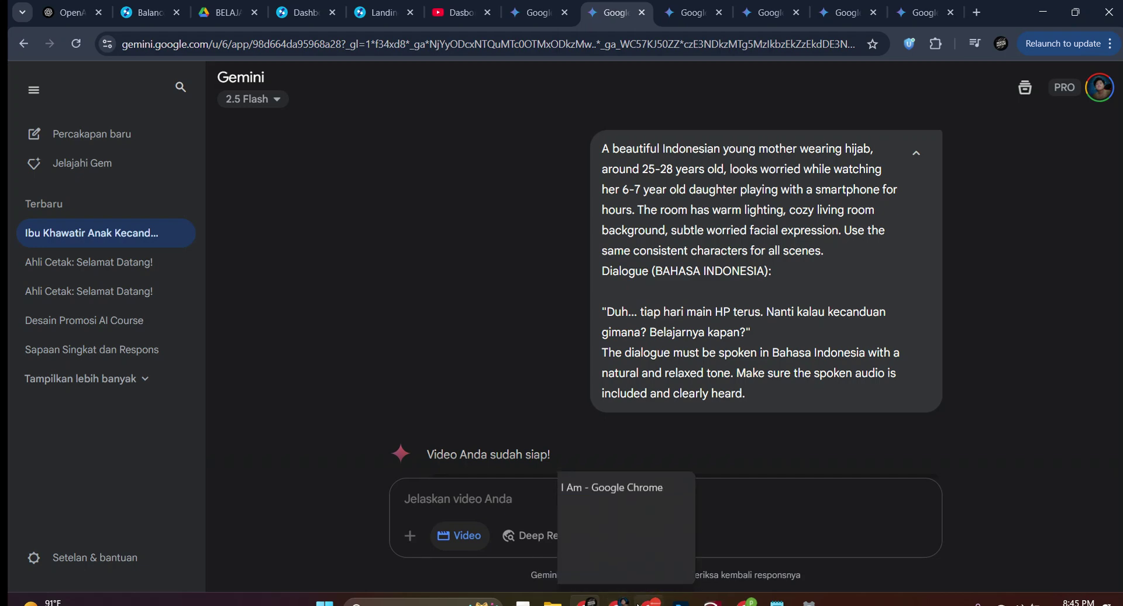
Switch to ChatGPT and copy Scene 1's text from the visual prompt description through the dialogue and audio note.
left_click(651, 602)
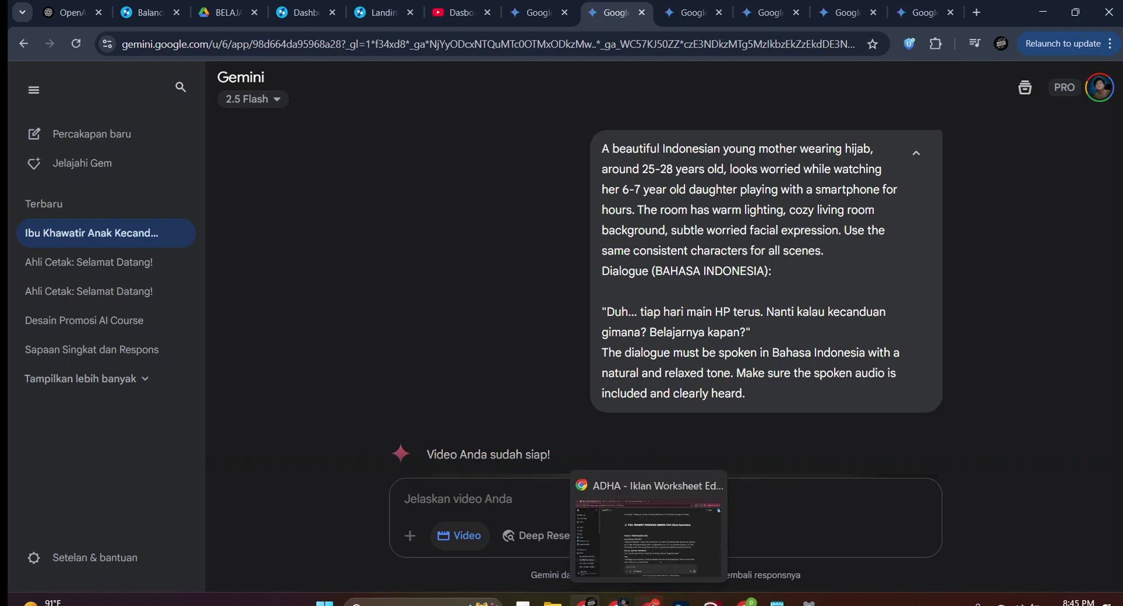
scroll(562, 350, "down", 1)
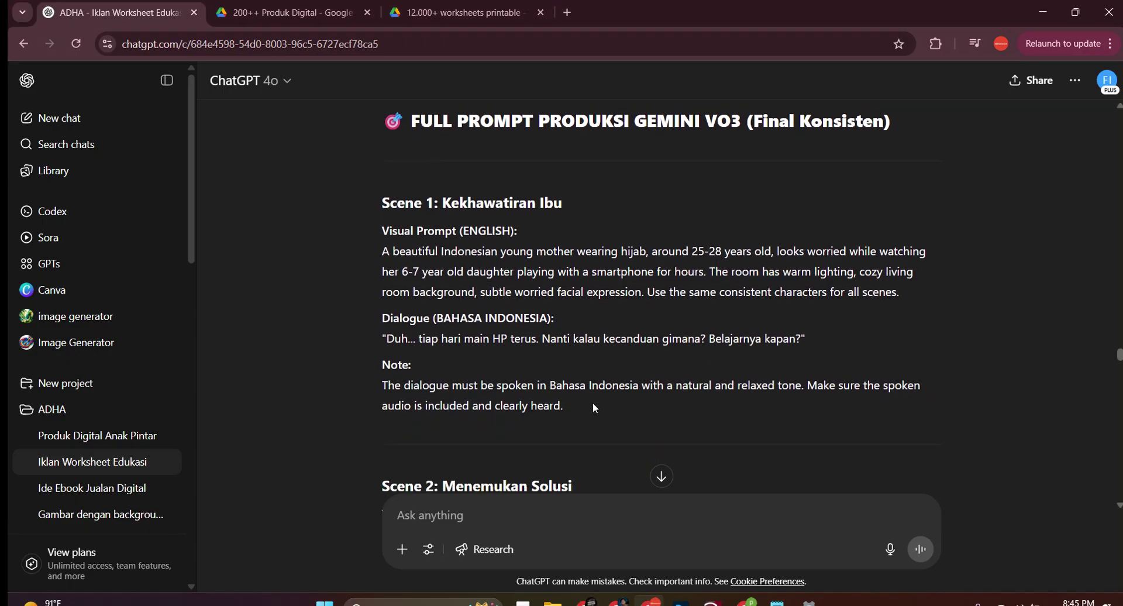
left_click_drag(593, 406, 541, 239)
left_click(415, 257)
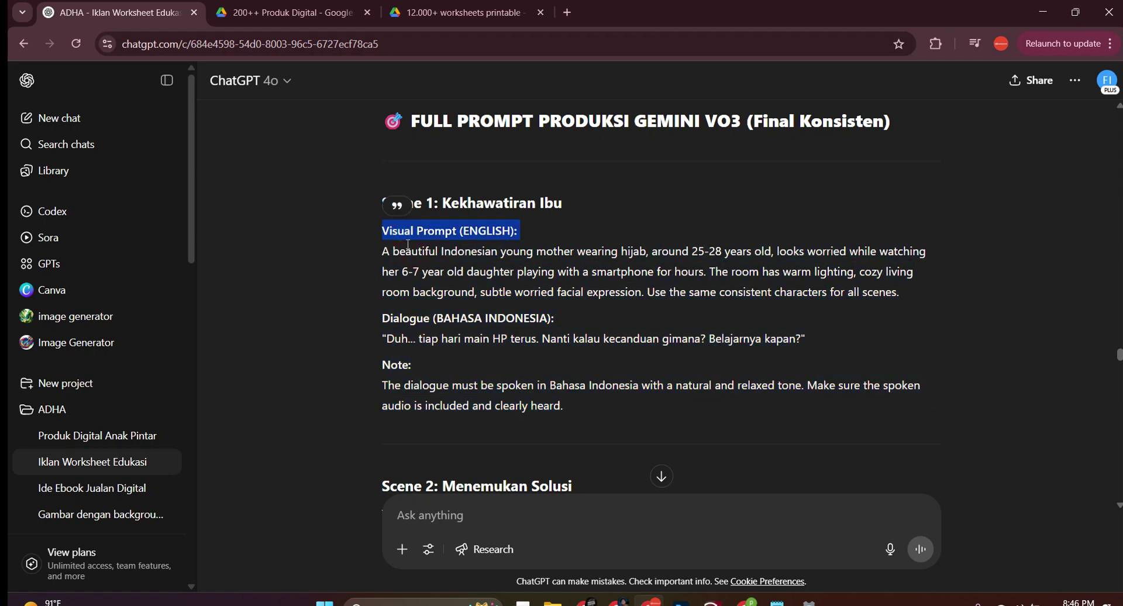
left_click_drag(386, 254, 557, 401)
right_click(558, 401)
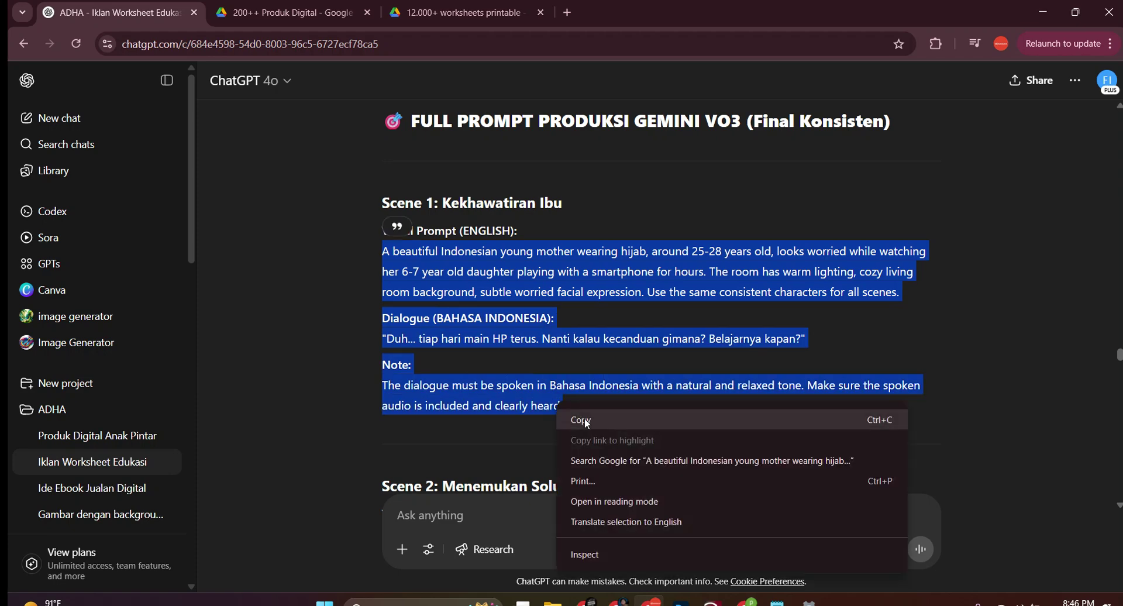
left_click(585, 419)
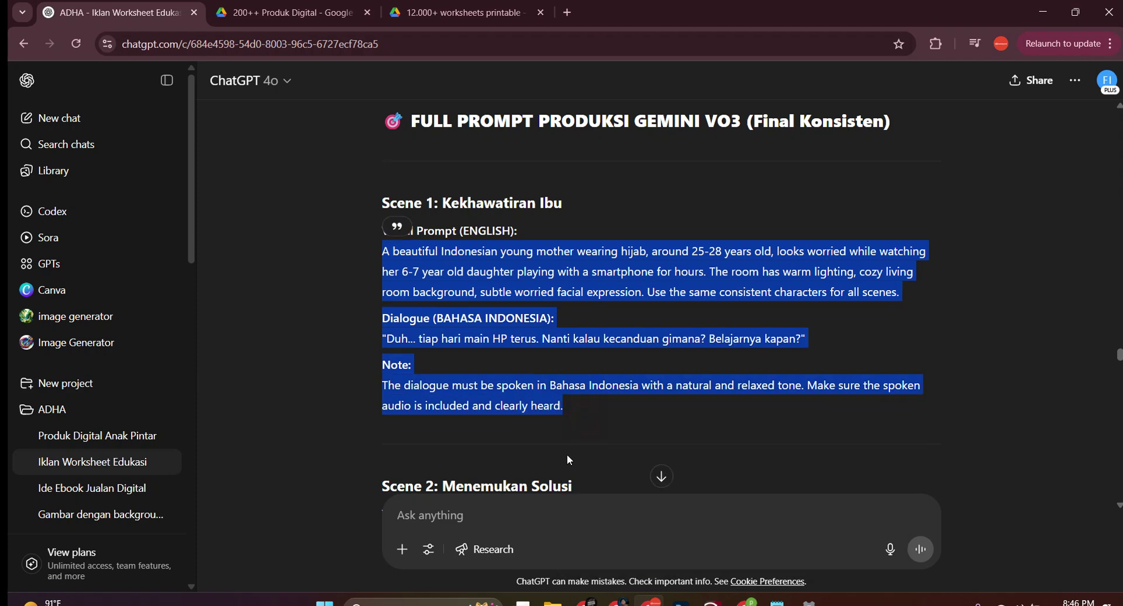
left_click(617, 603)
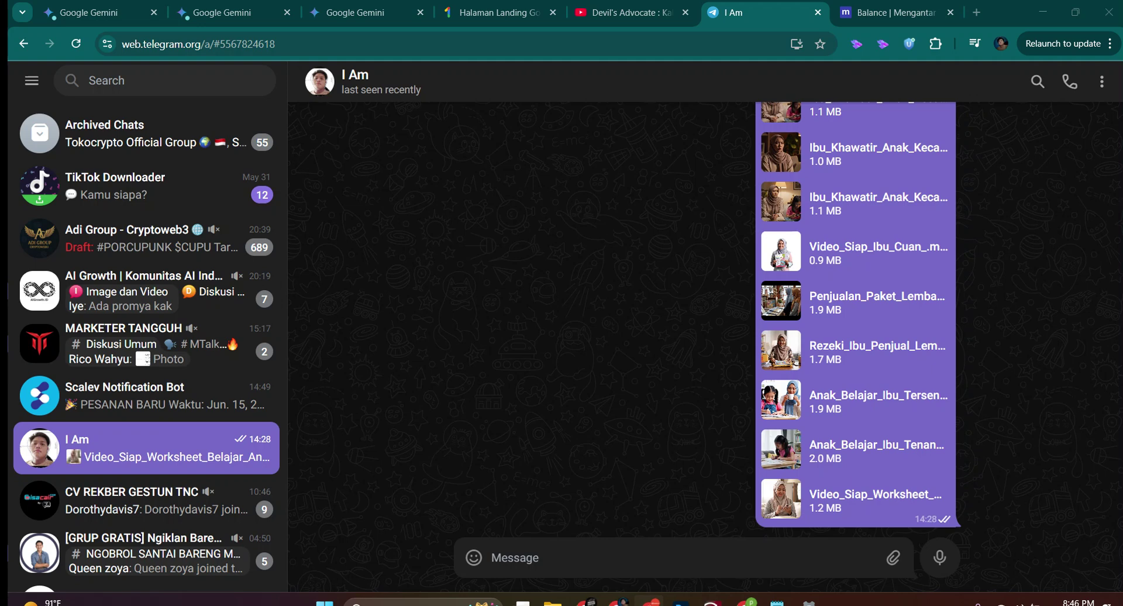
key("alt+Tab")
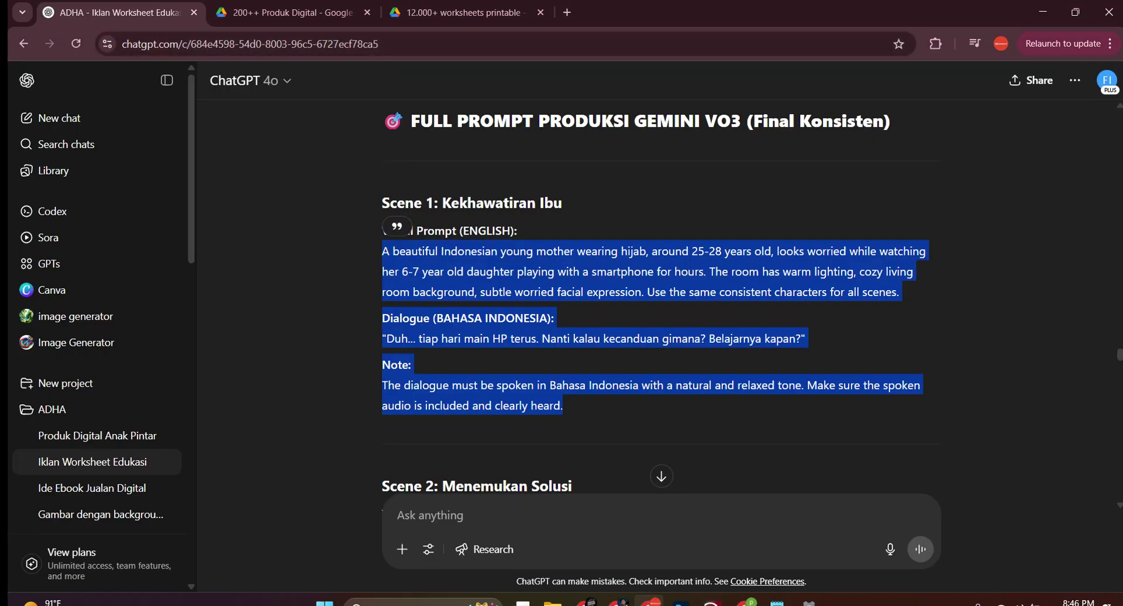
mouse_move(587, 603)
left_click(592, 574)
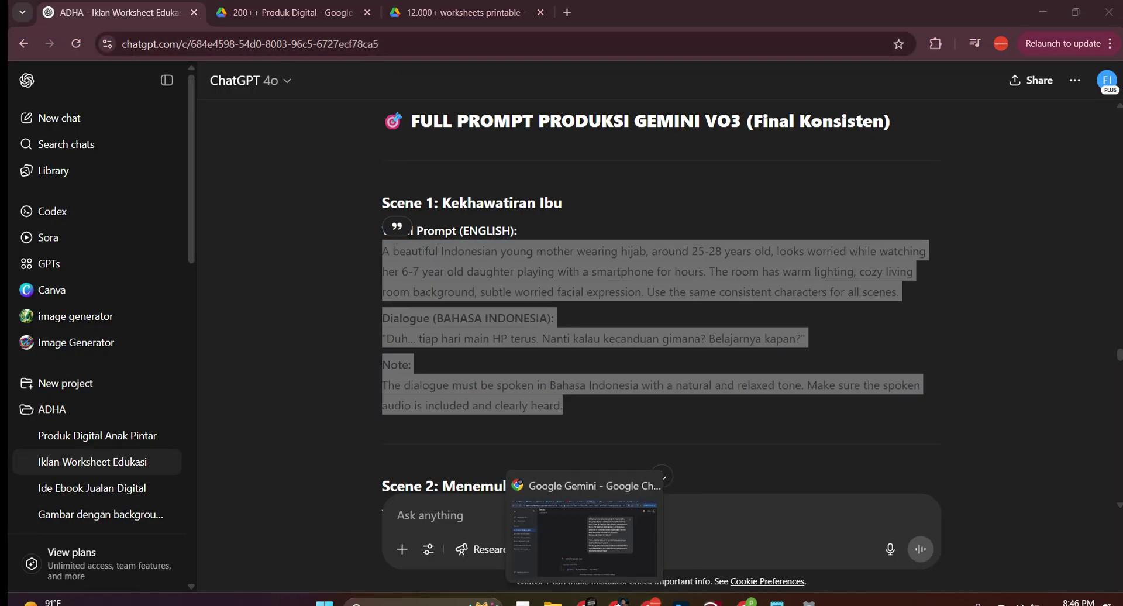
key("alt+Tab")
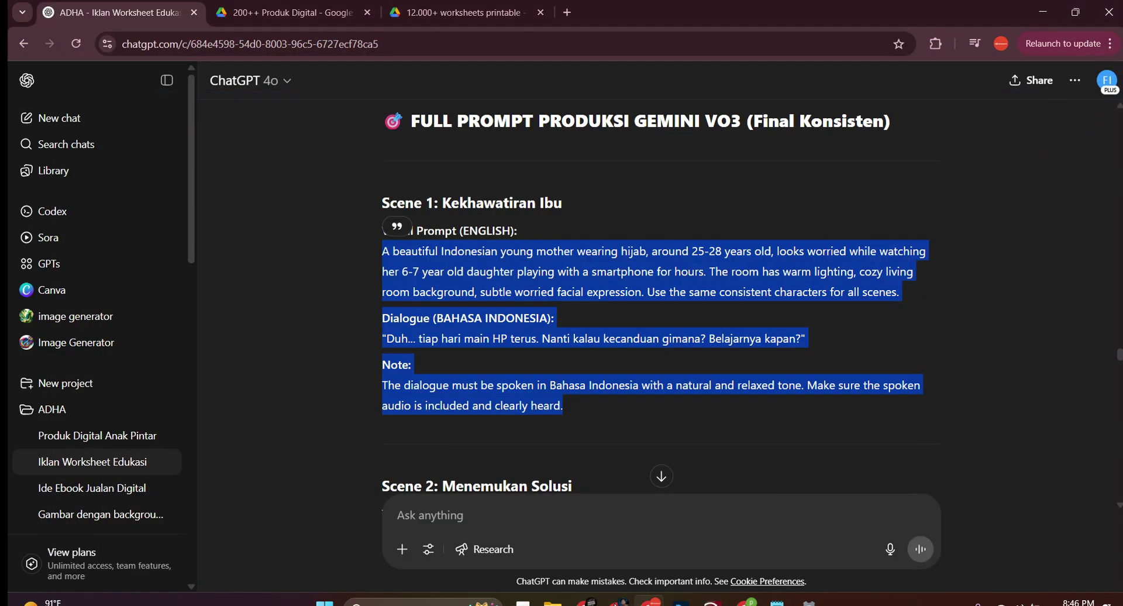
Paste the copied Scene 1 prompt into ChatGPT's message box and clear it again.
left_click(571, 517)
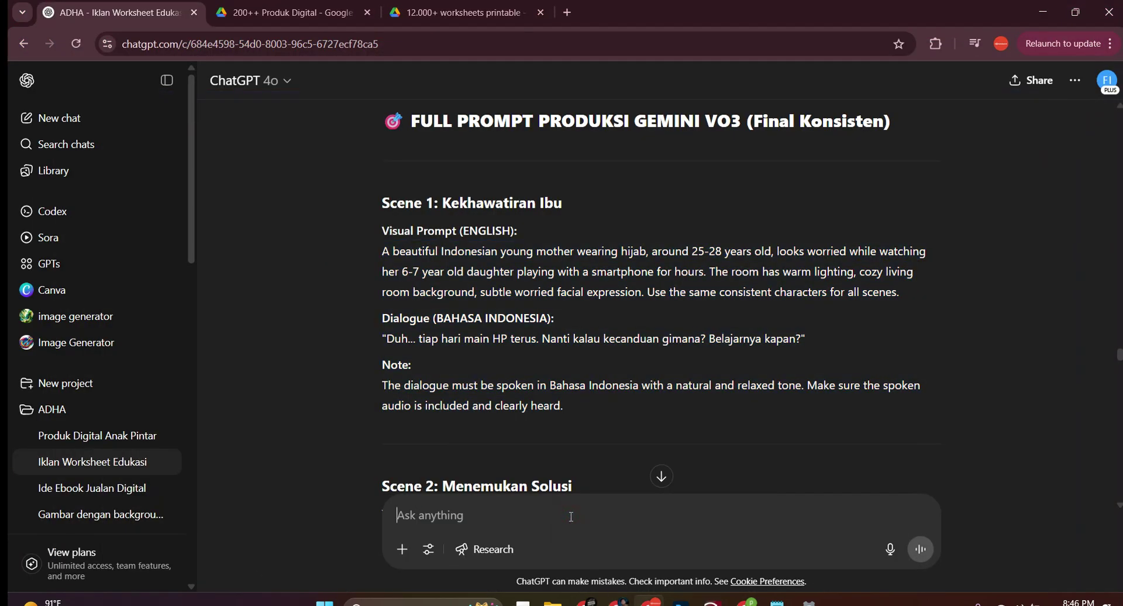
key("ctrl+v")
key("ctrl+a")
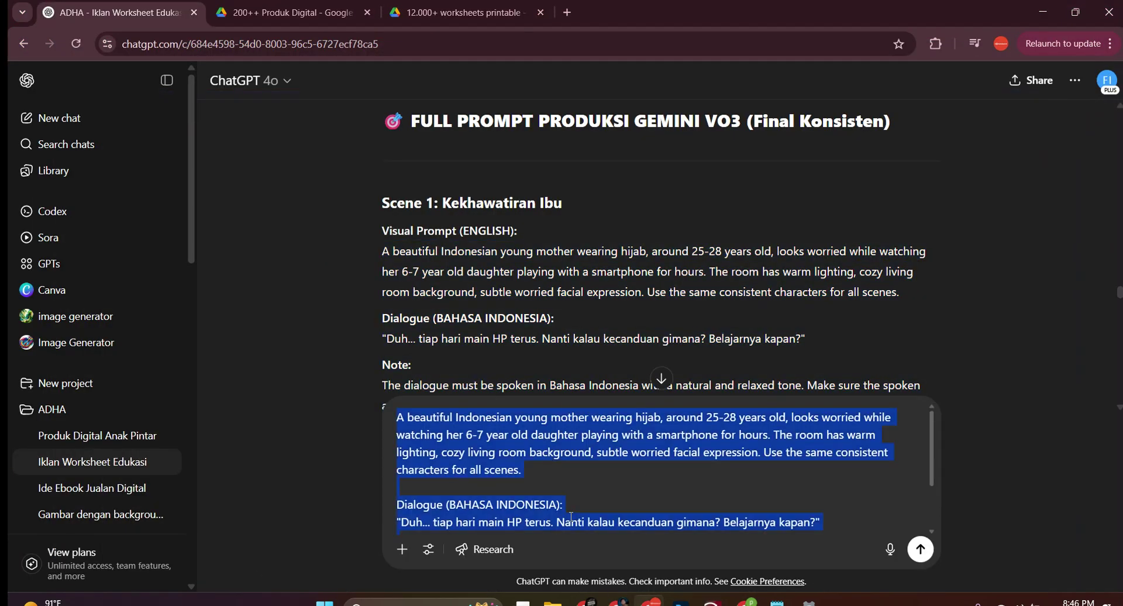
key("BackSpace")
Compare the first submitted prompt in Gemini with Scene 1 in ChatGPT, highlighting the Gemini prompt and ChatGPT's "Note:" label and note text.
key("alt+Tab")
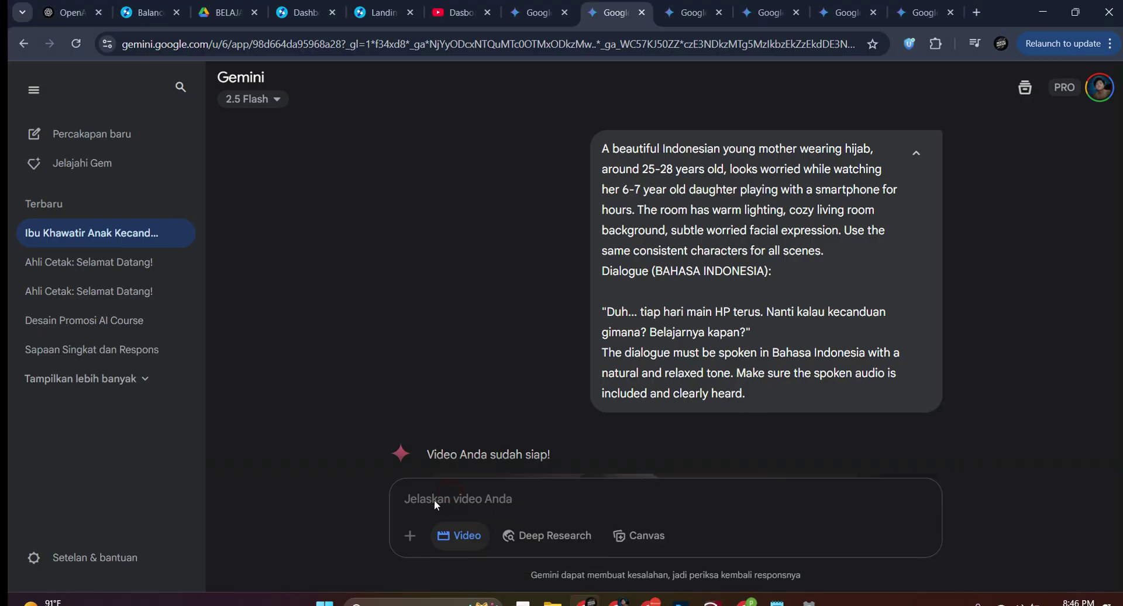
scroll(458, 455, "down", 5)
scroll(458, 455, "up", 5)
left_click_drag(603, 147, 625, 165)
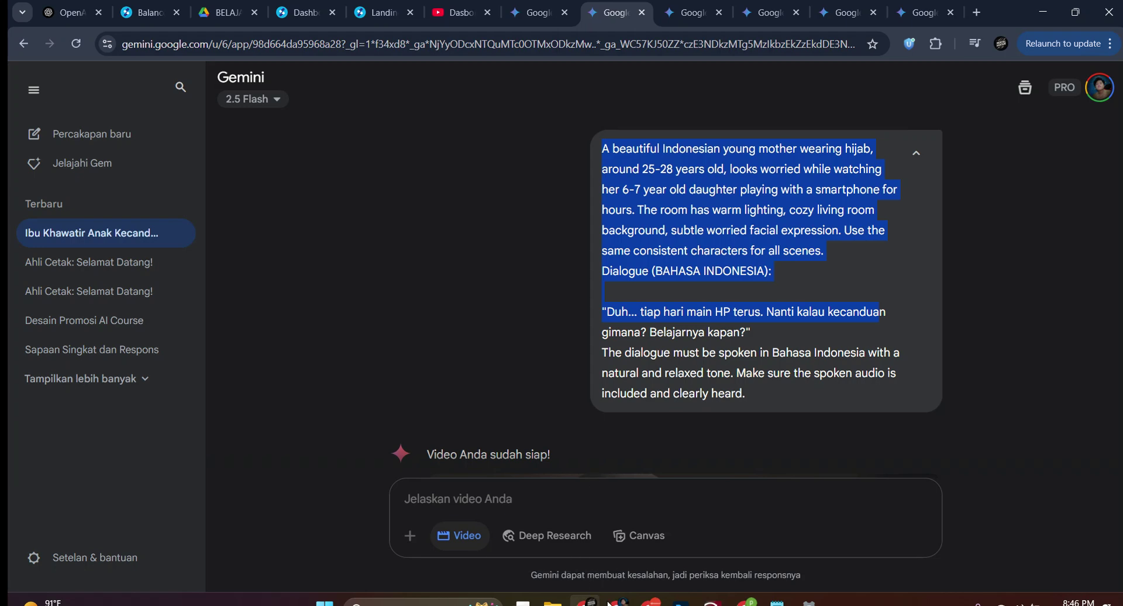
left_click(651, 603)
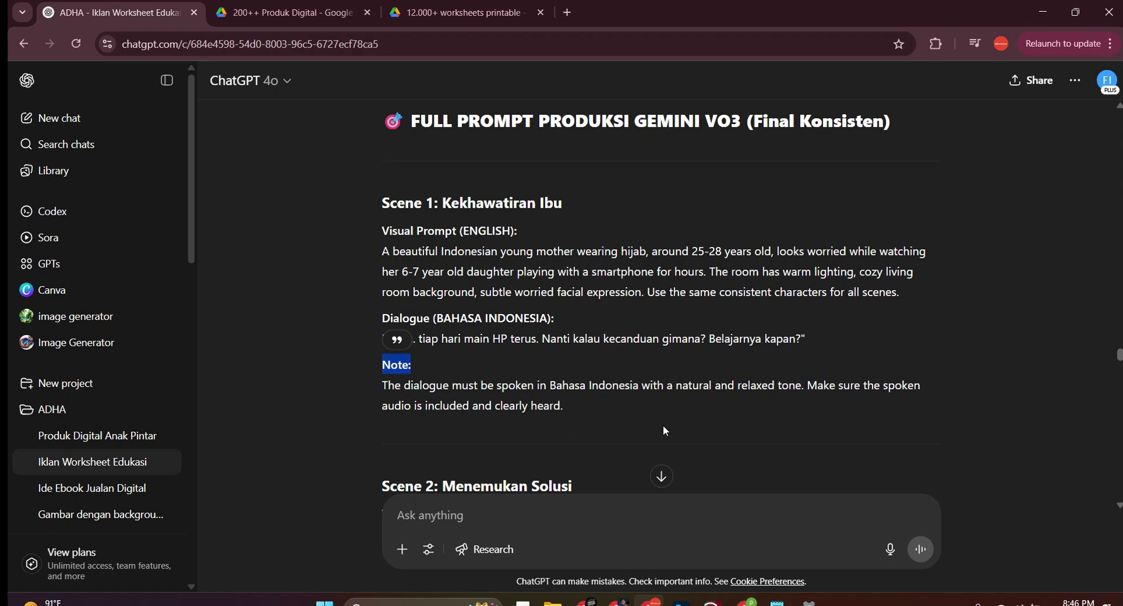
left_click_drag(571, 419, 397, 386)
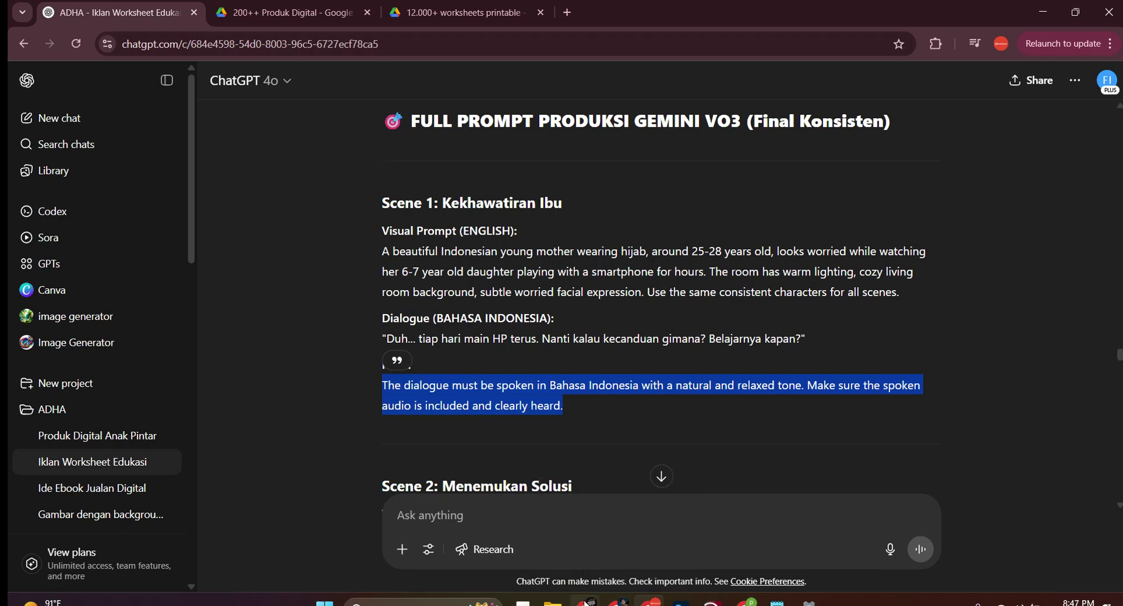
Switch to Gemini and play the video generated from the first prompt.
left_click(585, 545)
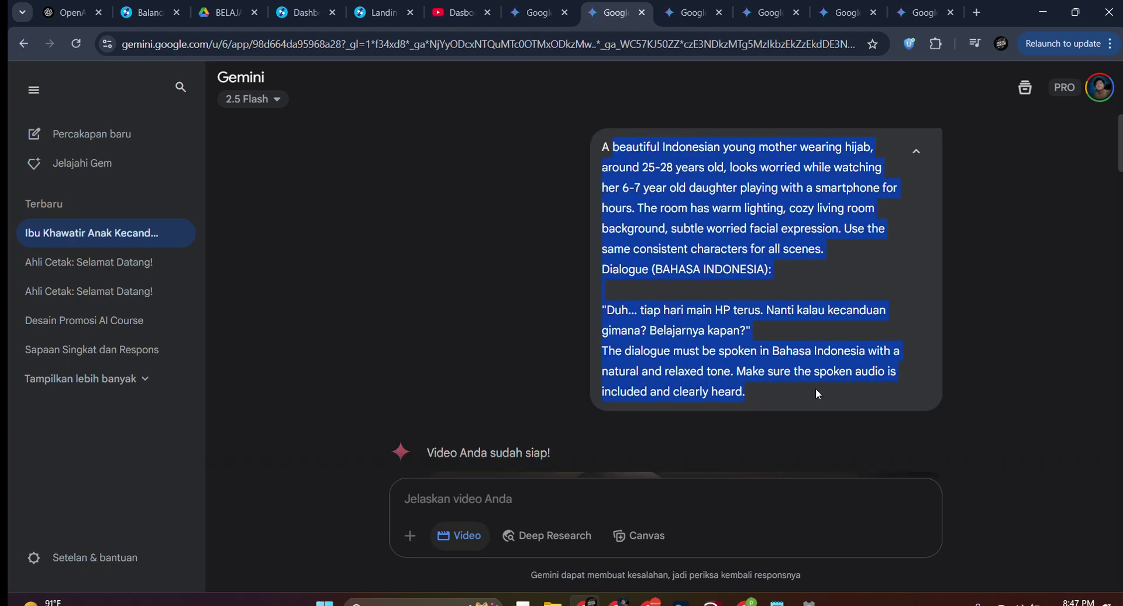
scroll(816, 388, "down", 5)
scroll(816, 384, "up", 3)
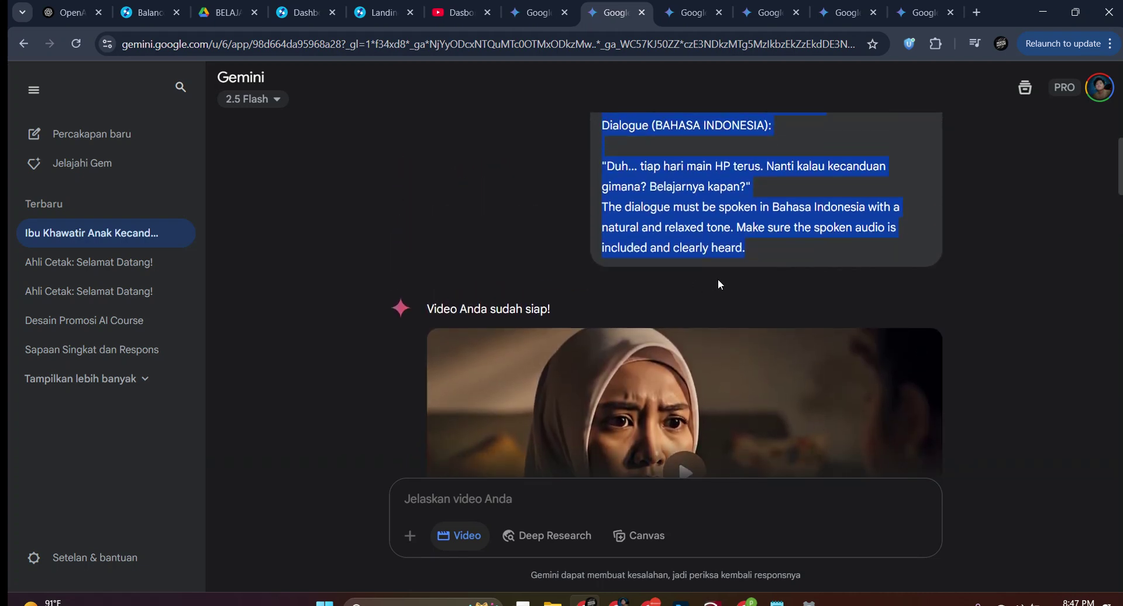
scroll(720, 284, "down", 3)
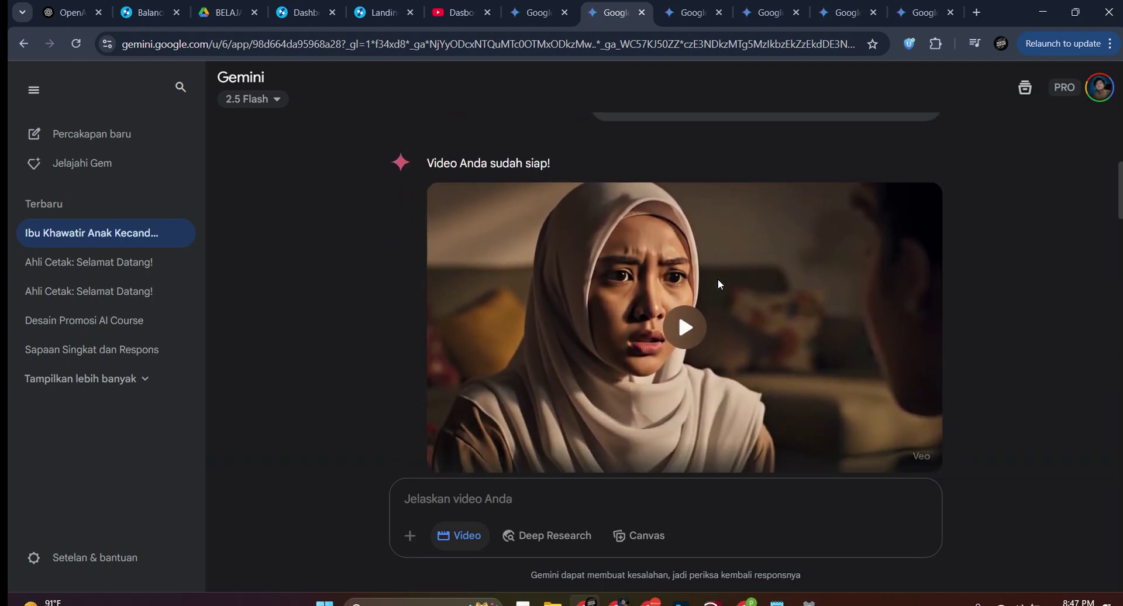
scroll(719, 285, "down", 2)
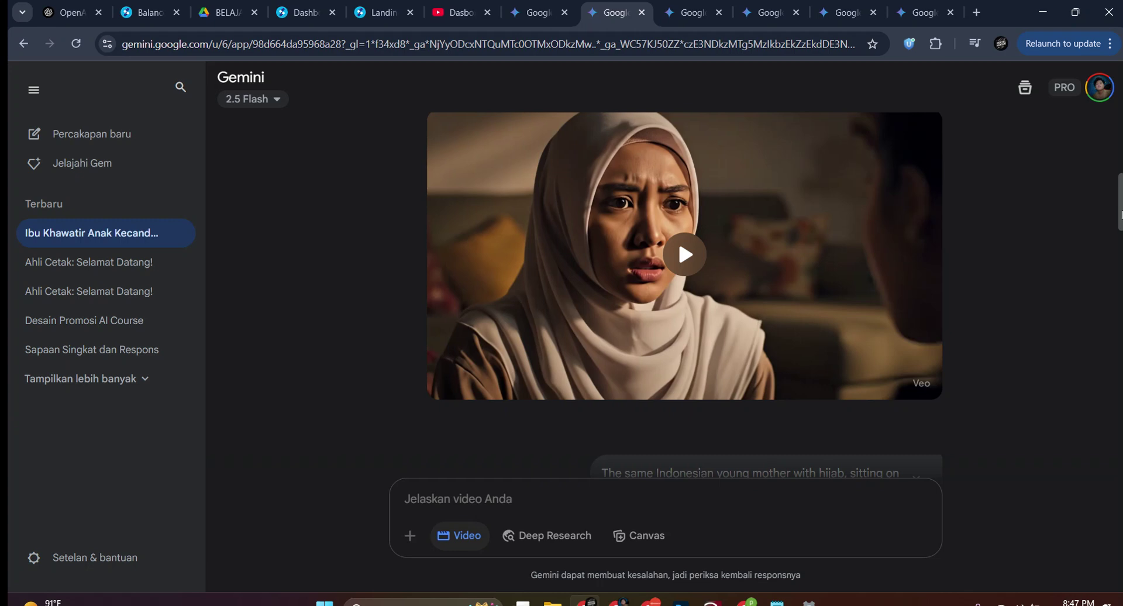
scroll(678, 240, "up", 1)
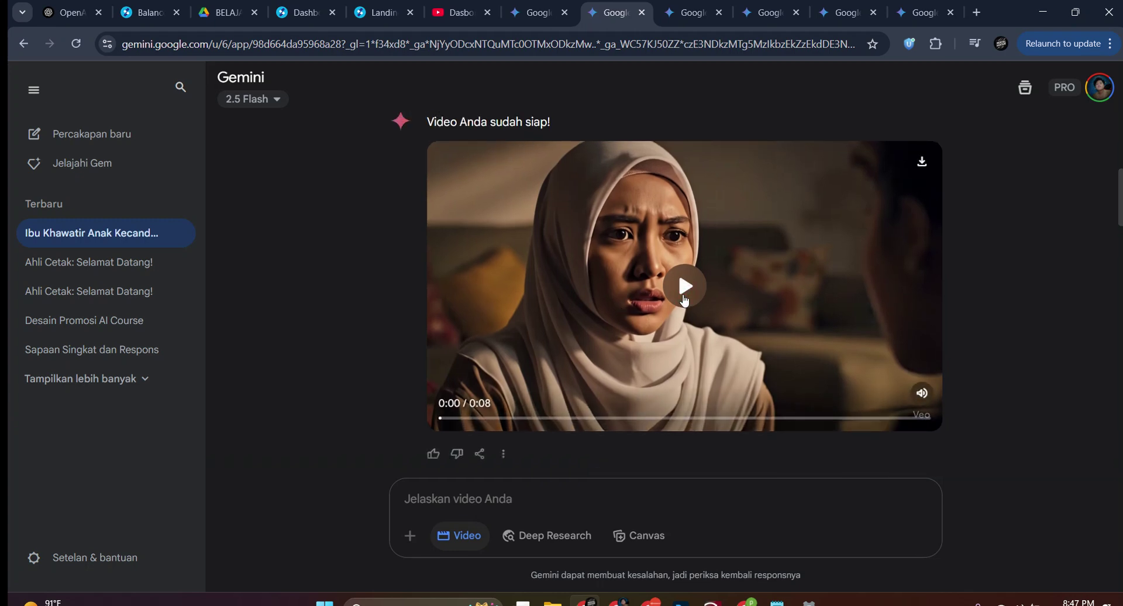
left_click(685, 285)
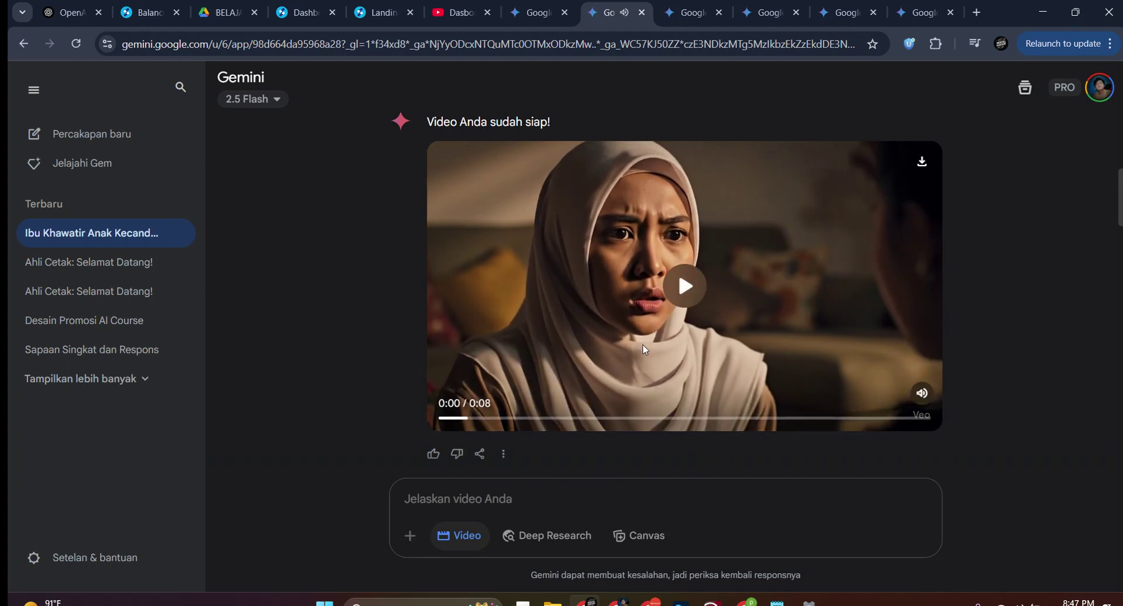
Highlight the quoted Indonesian dialogue in the first prompt and check the download option of its generated video.
scroll(372, 382, "up", 3)
scroll(372, 383, "up", 3)
left_click(375, 374)
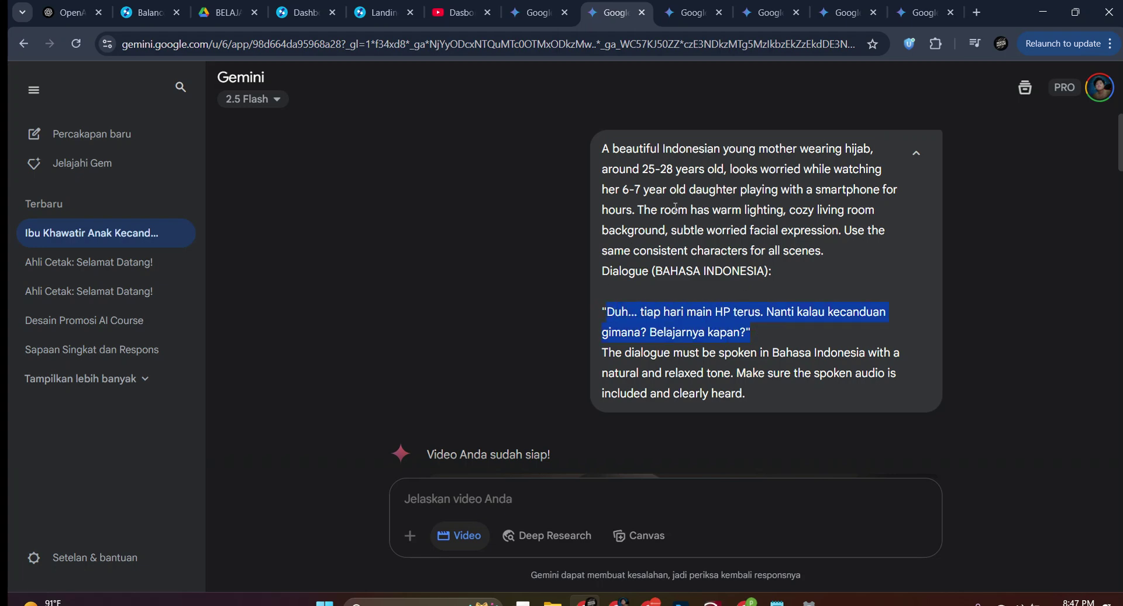
scroll(677, 234, "down", 6)
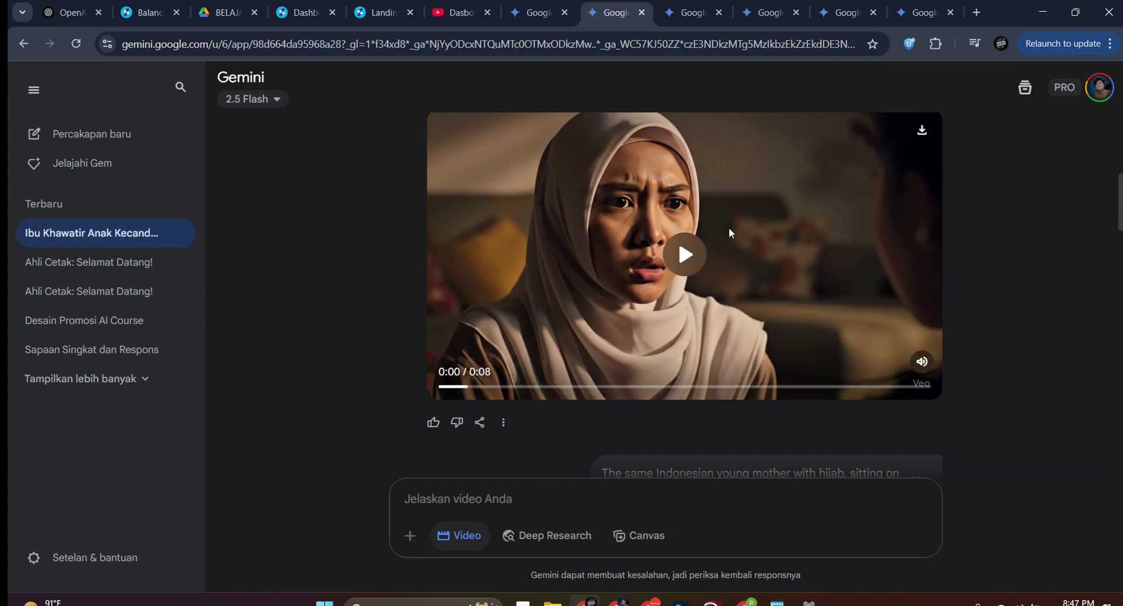
scroll(731, 233, "up", 1)
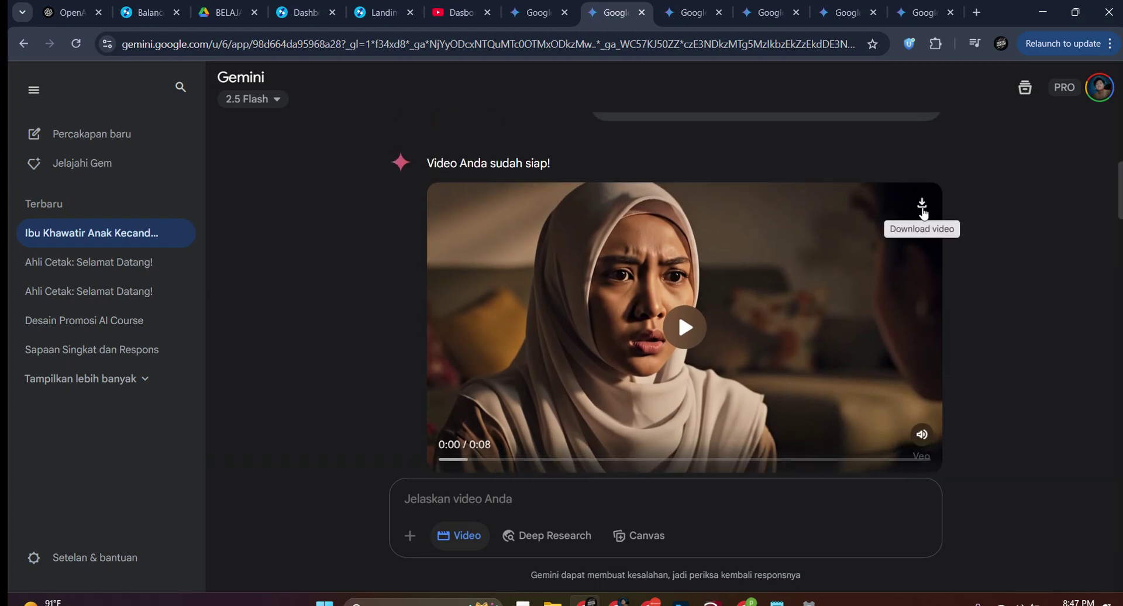
scroll(784, 251, "down", 1)
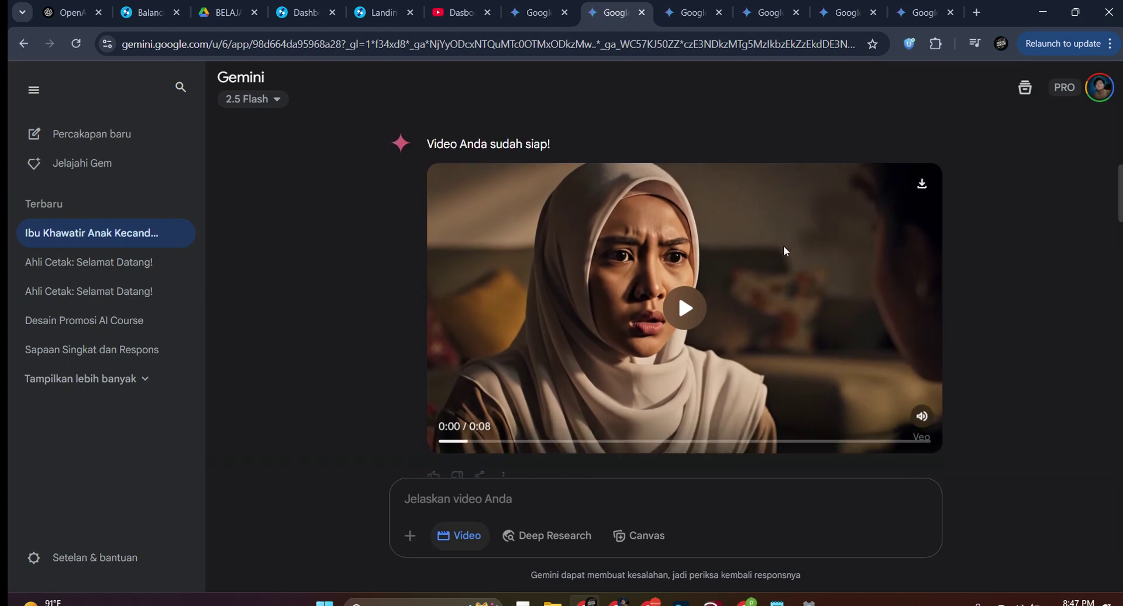
scroll(784, 251, "down", 1)
Switch to ChatGPT and highlight Scene 2's text from the visual description through the audio note, including its "Note:" label separately.
mouse_move(650, 603)
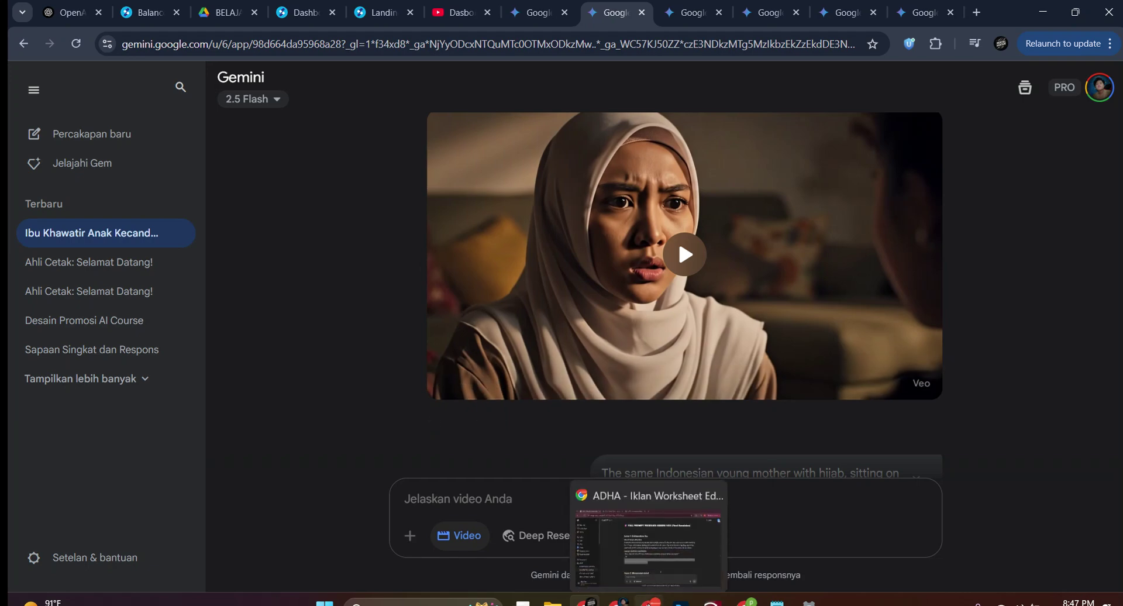
scroll(552, 286, "down", 6)
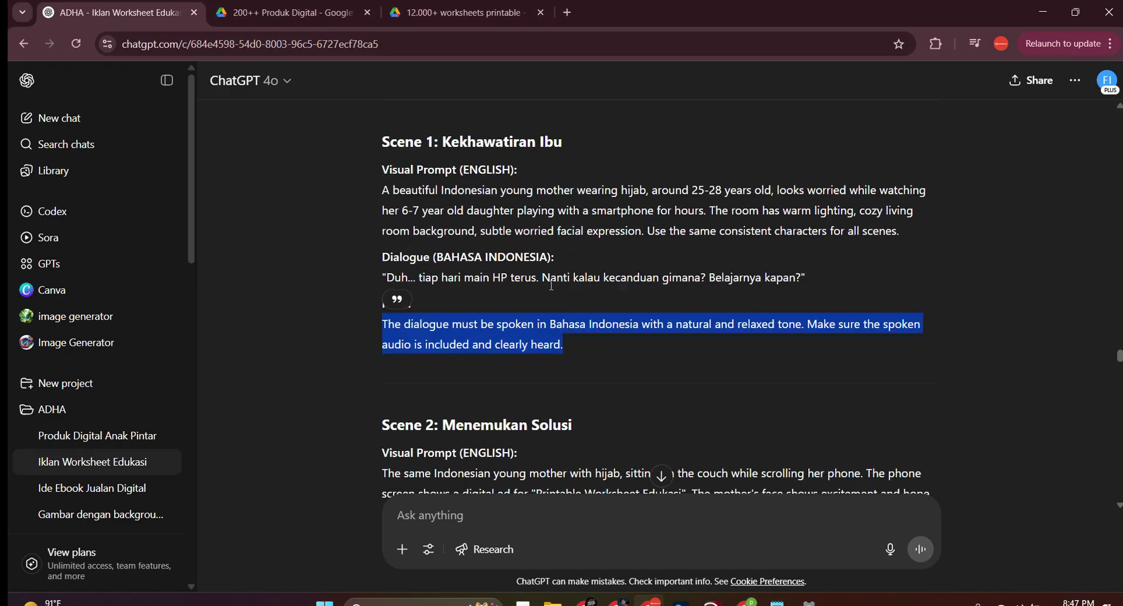
scroll(568, 308, "up", 1)
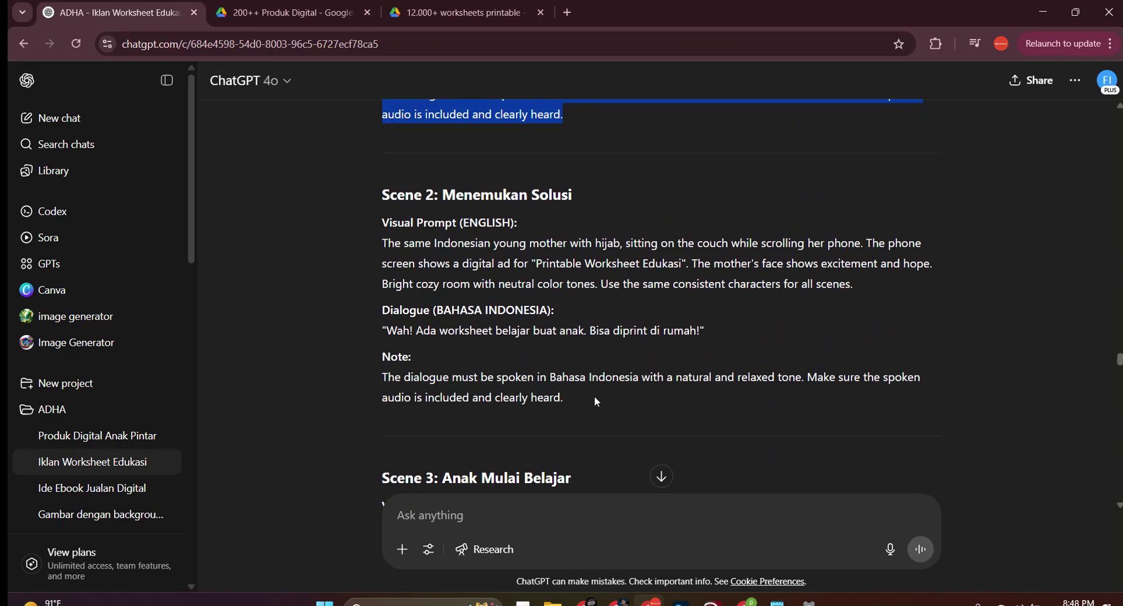
left_click_drag(594, 395, 357, 248)
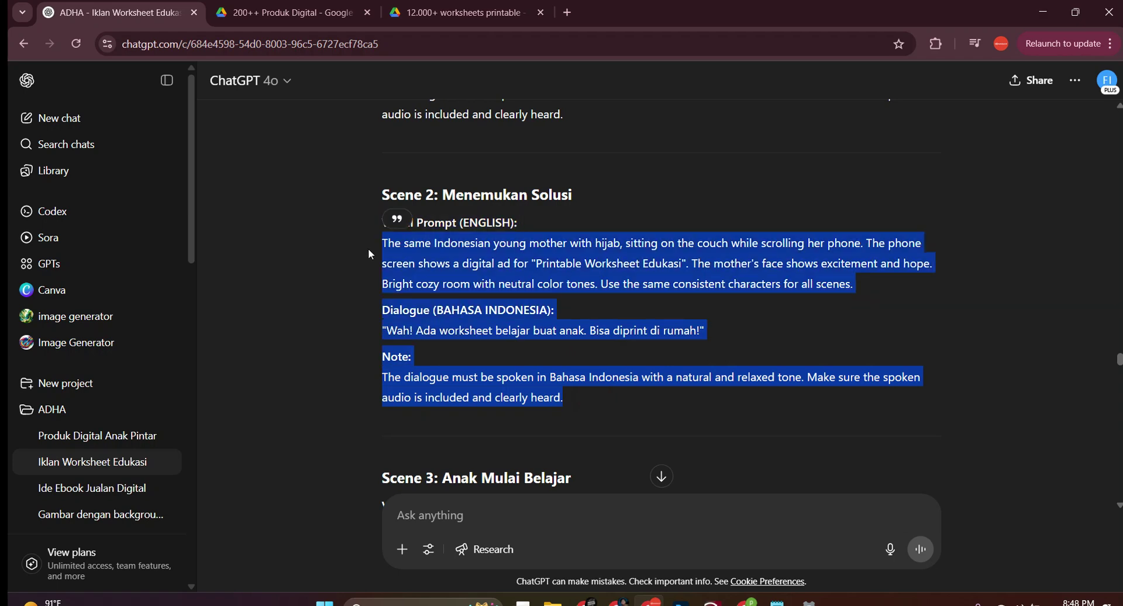
left_click(409, 359)
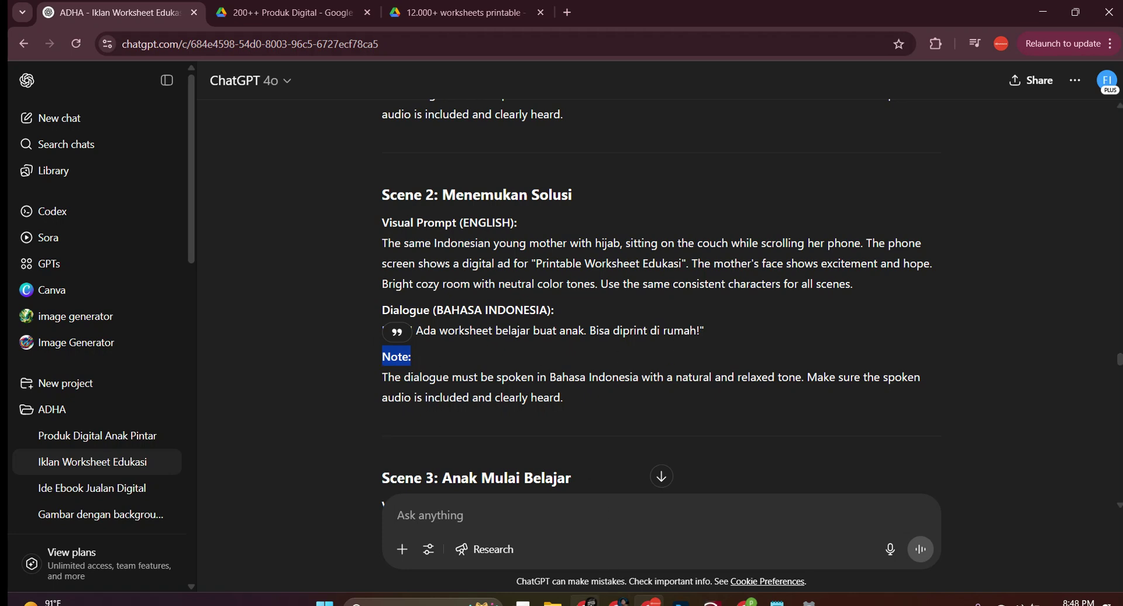
Return to Gemini and check the Google account of the worksheet-selling session, ending on the "Ibu Khawatir Anak Kecand..." conversation.
mouse_move(585, 601)
left_click(590, 543)
scroll(673, 354, "down", 6)
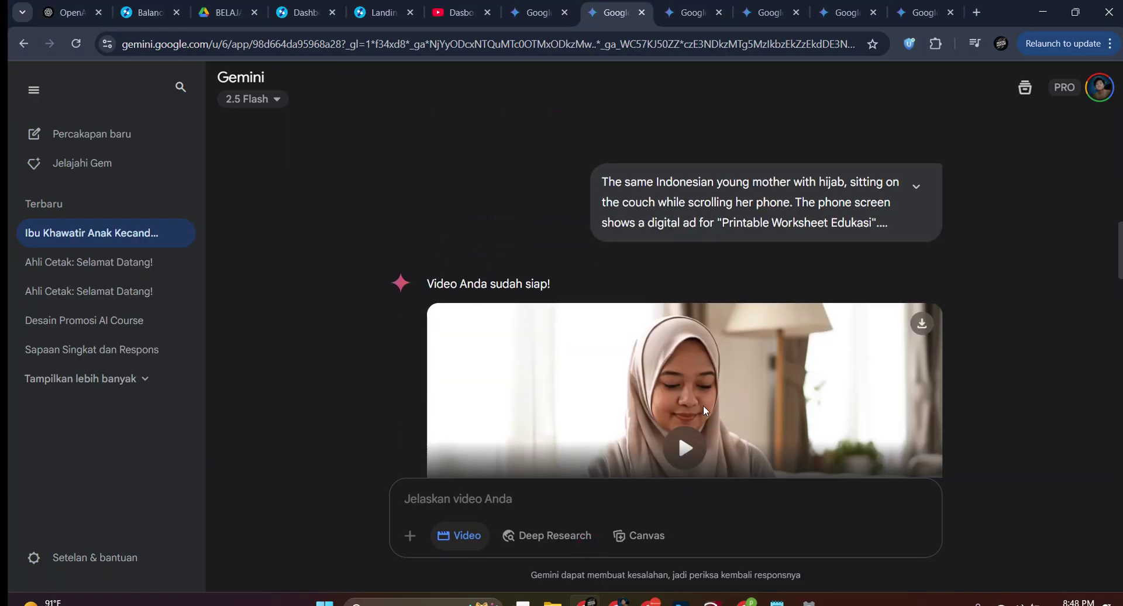
scroll(747, 226, "up", 7)
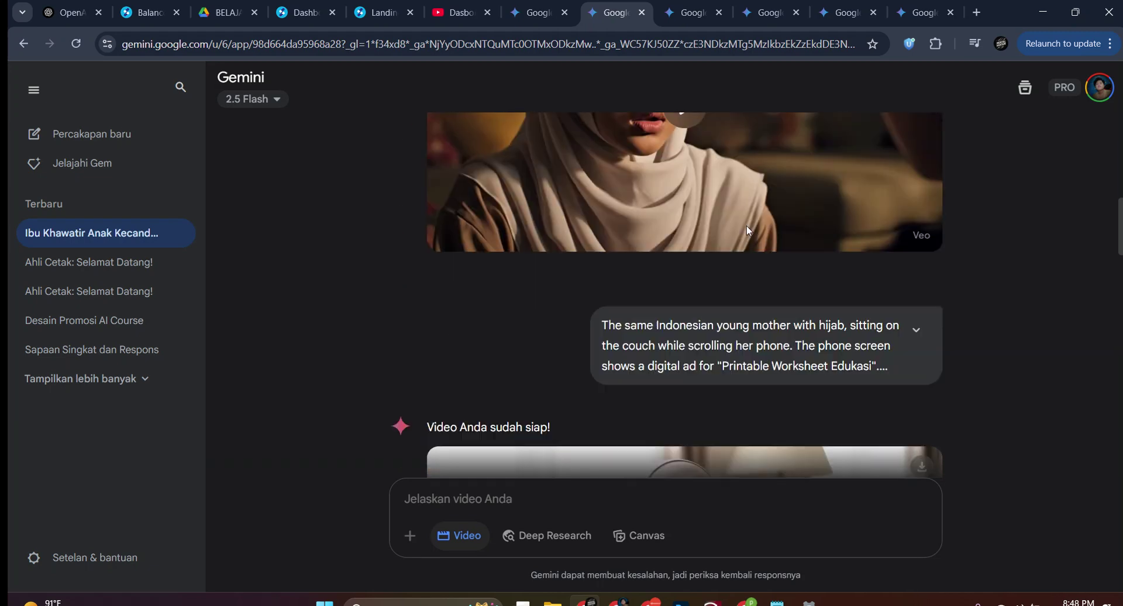
left_click(535, 12)
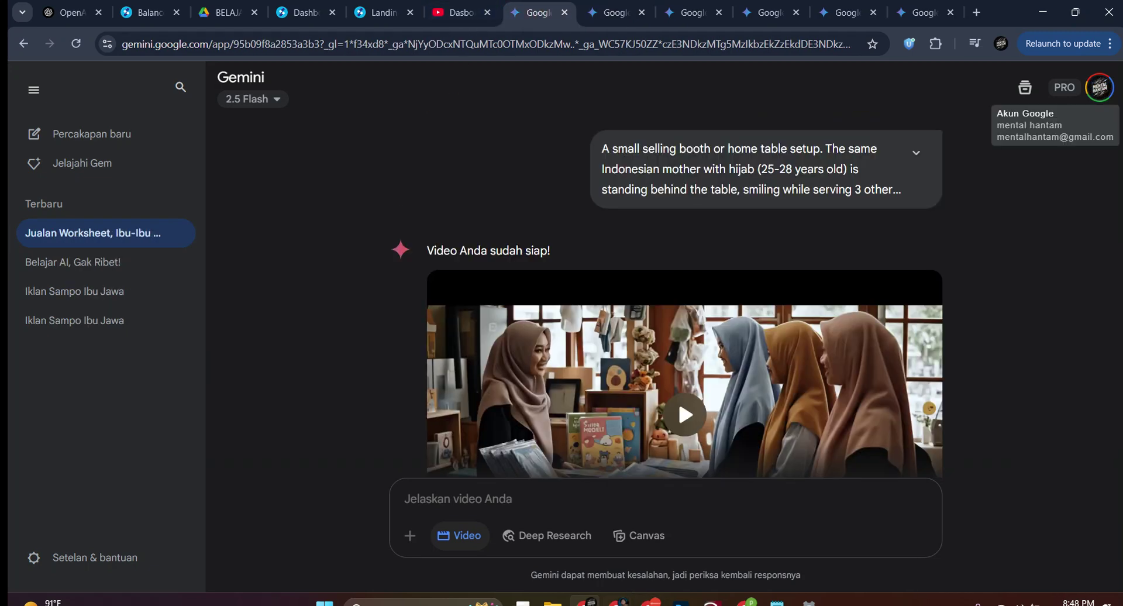
left_click(611, 13)
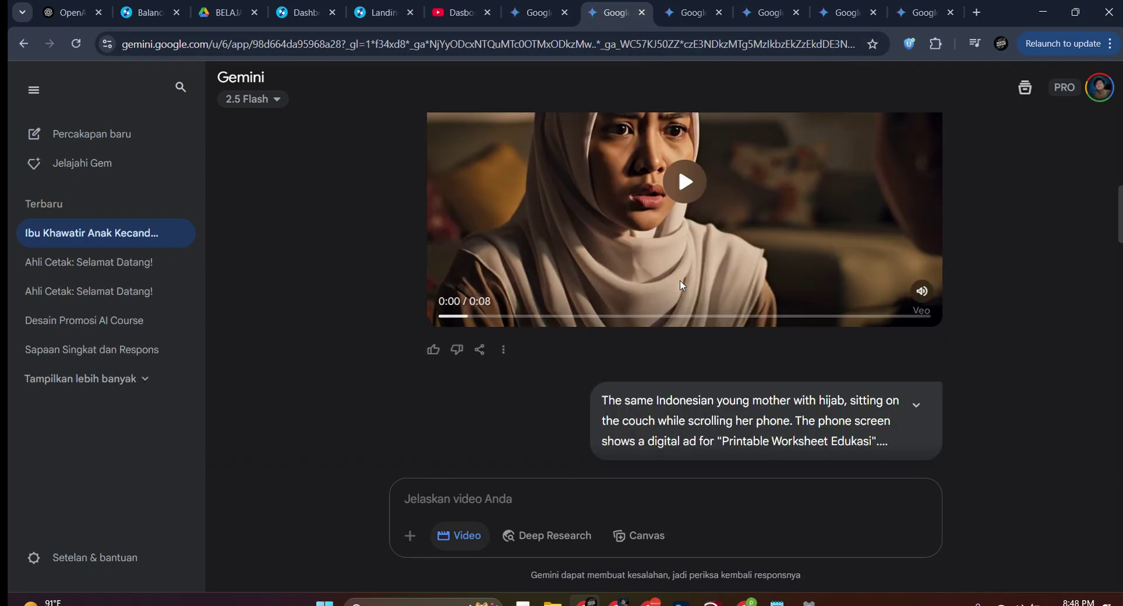
Expand the second prompt about the mother scrolling her phone on the couch and play its generated video.
scroll(681, 286, "down", 3)
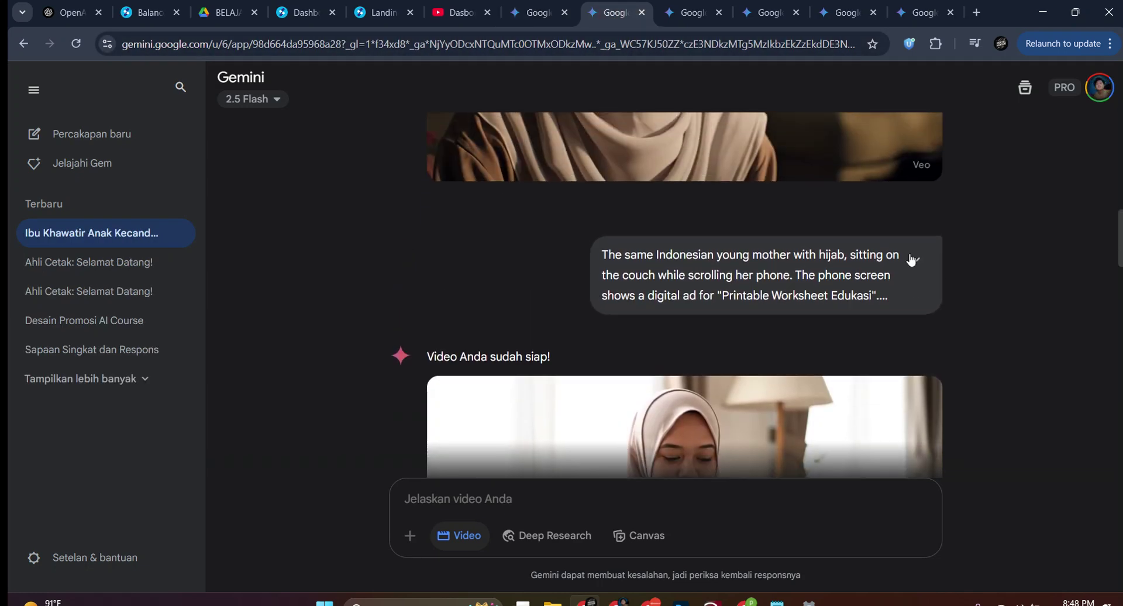
left_click(913, 258)
scroll(709, 266, "down", 1)
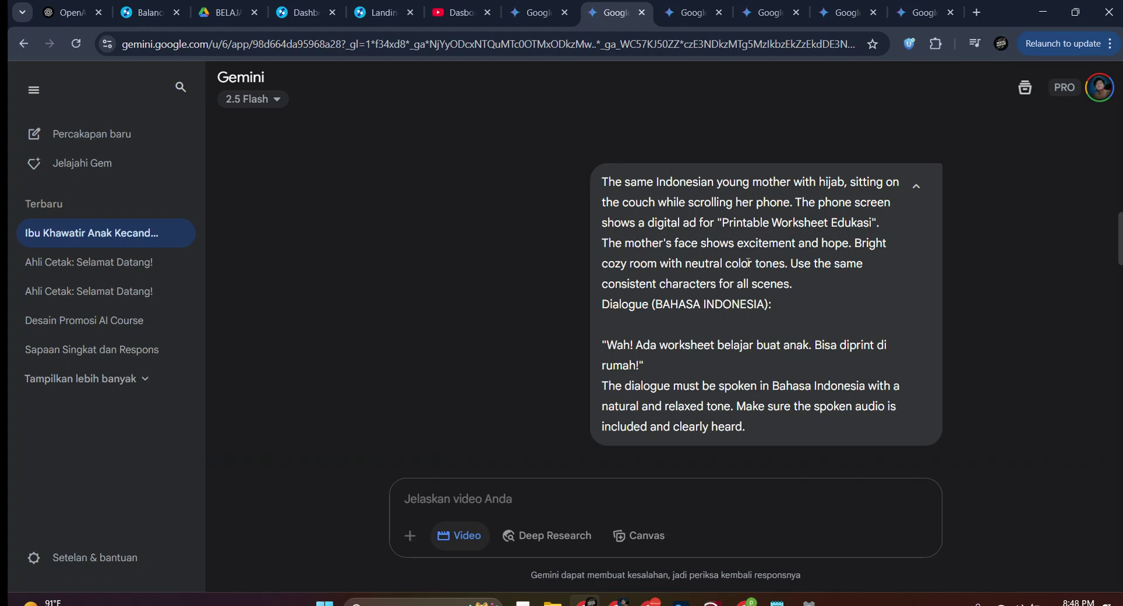
scroll(750, 248, "down", 5)
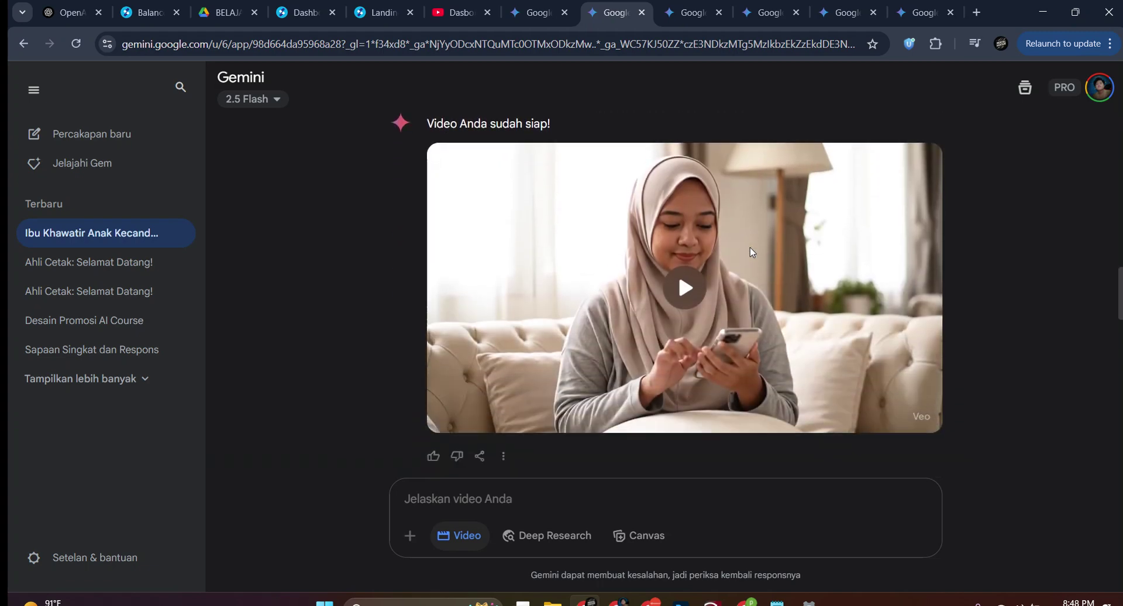
left_click(691, 291)
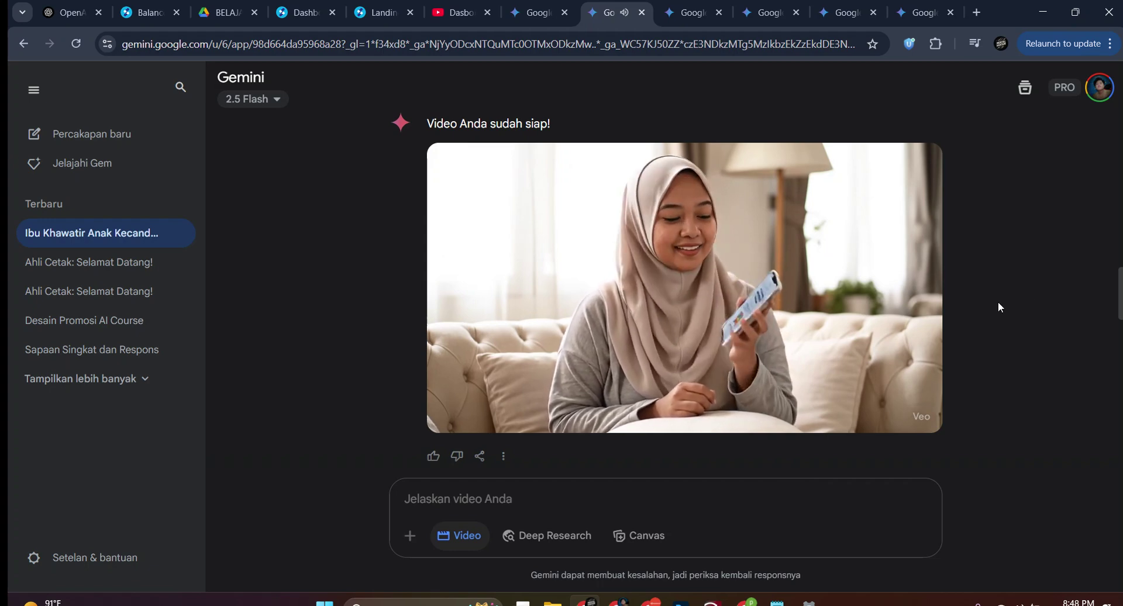
left_click(670, 295)
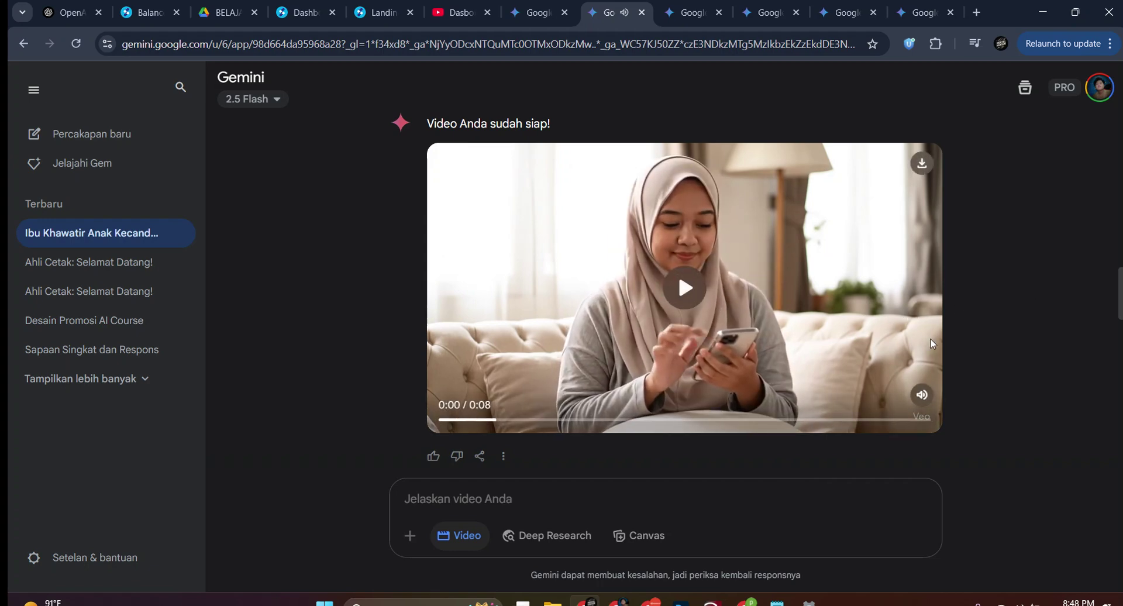
scroll(944, 333, "up", 10)
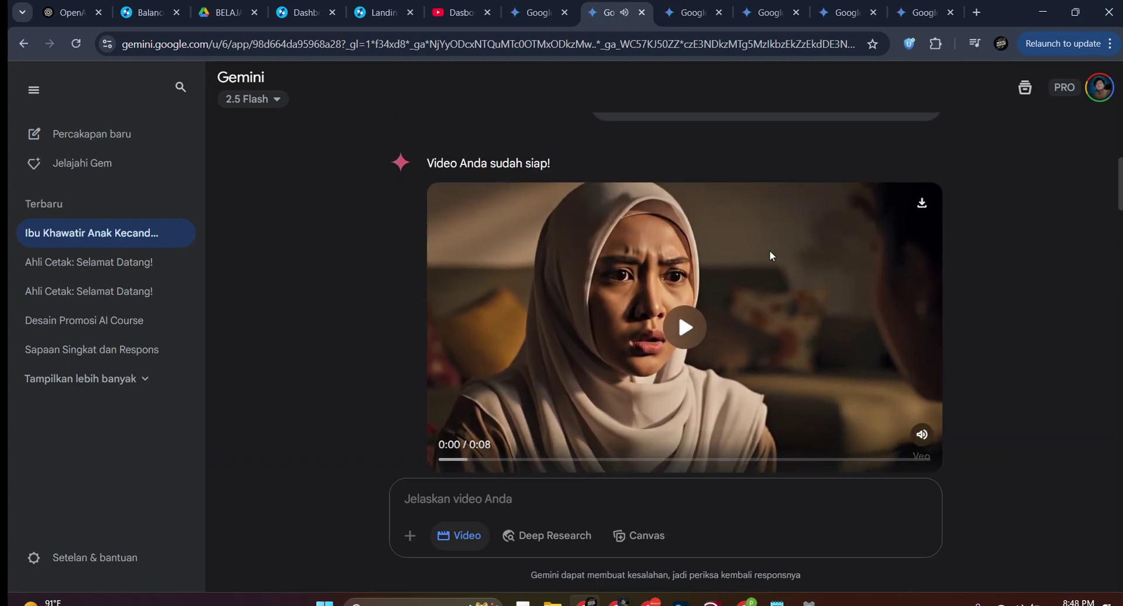
Review the second prompt's dialogue about printable worksheets against its generated video of the mother scrolling her phone on the couch.
scroll(554, 215, "down", 10)
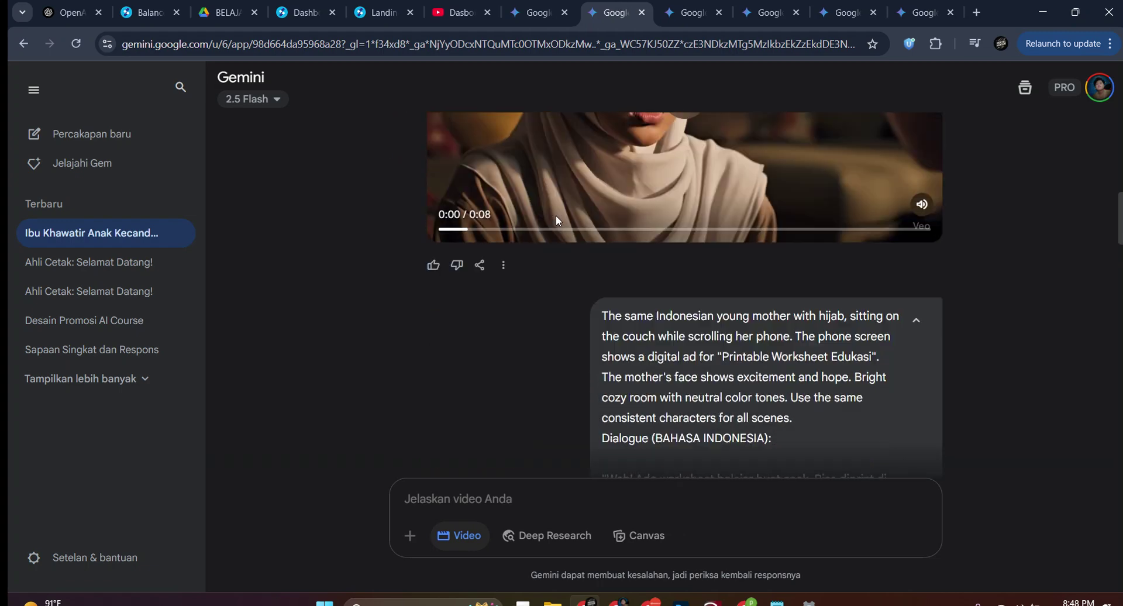
scroll(725, 298, "up", 1)
scroll(553, 296, "up", 2)
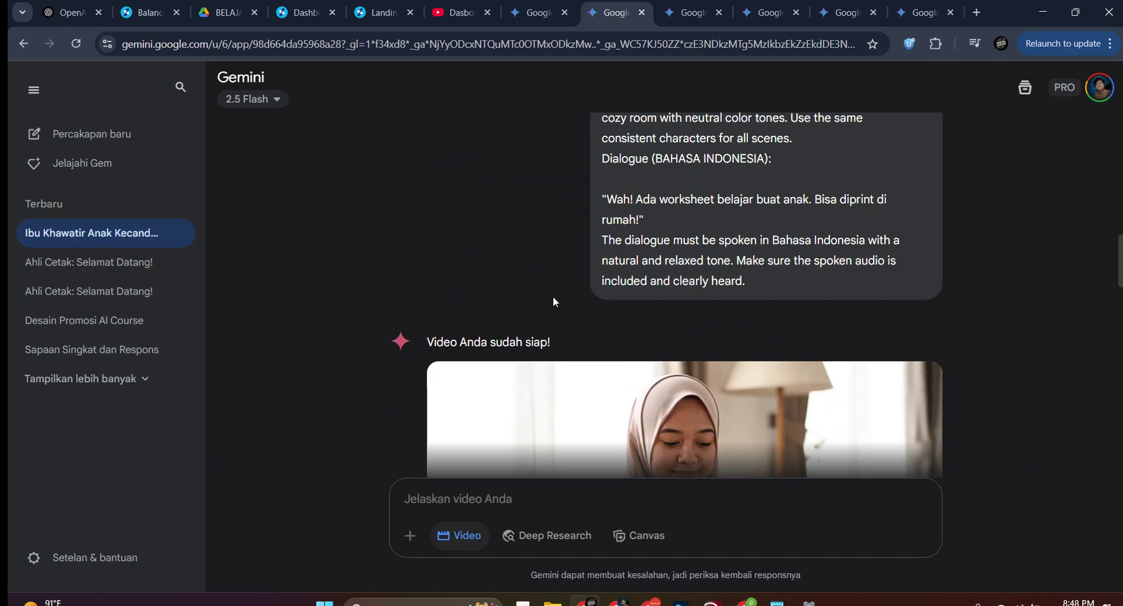
scroll(567, 276, "down", 4)
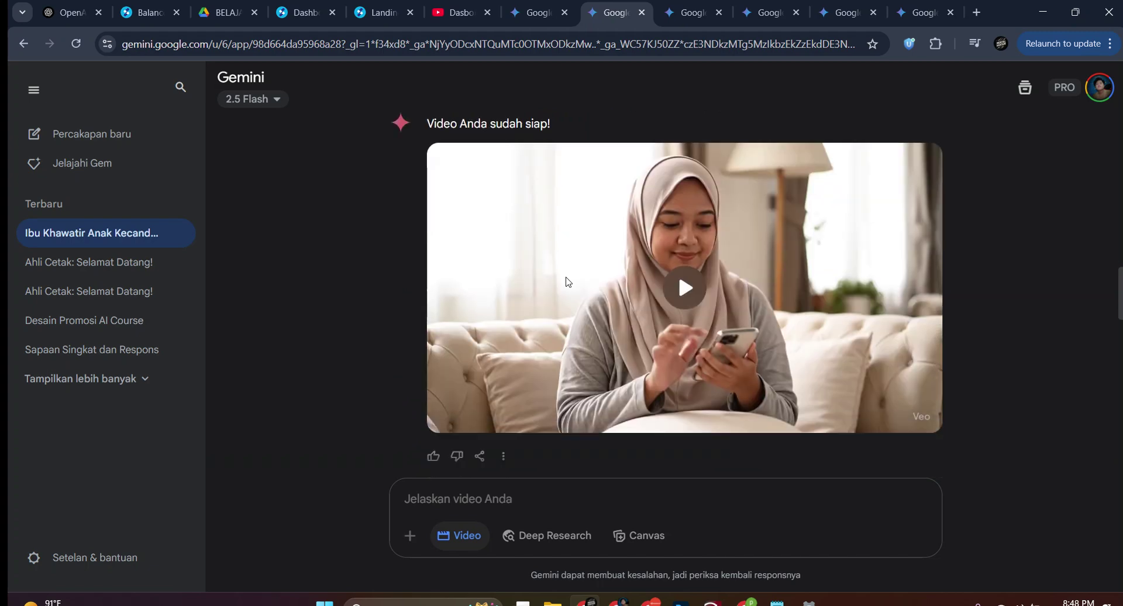
scroll(567, 283, "up", 3)
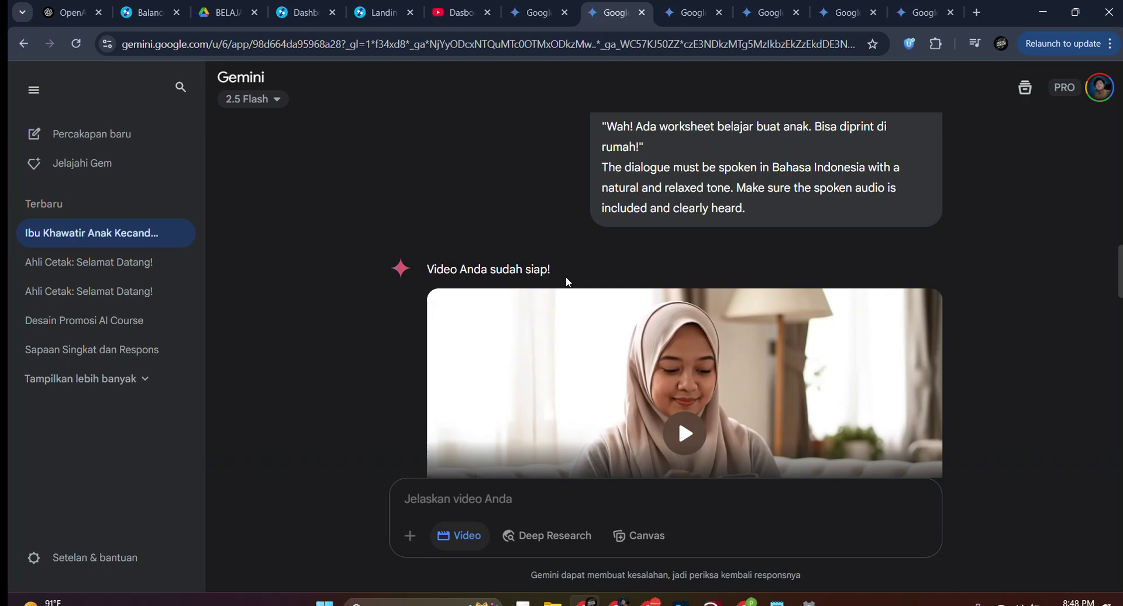
scroll(566, 282, "up", 3)
scroll(566, 282, "down", 6)
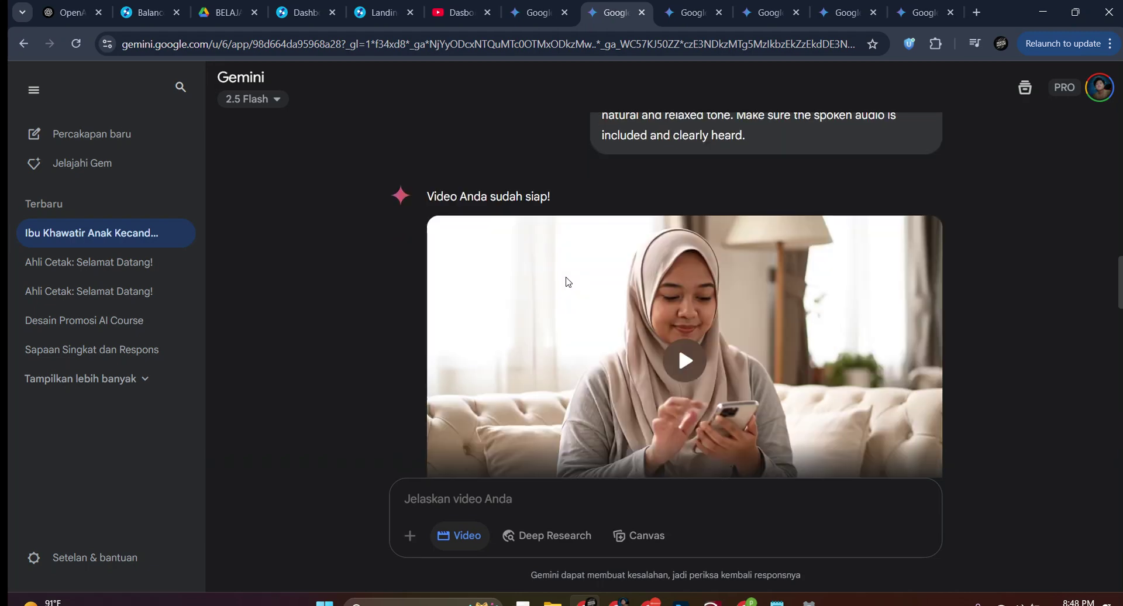
scroll(566, 282, "up", 10)
scroll(567, 282, "down", 12)
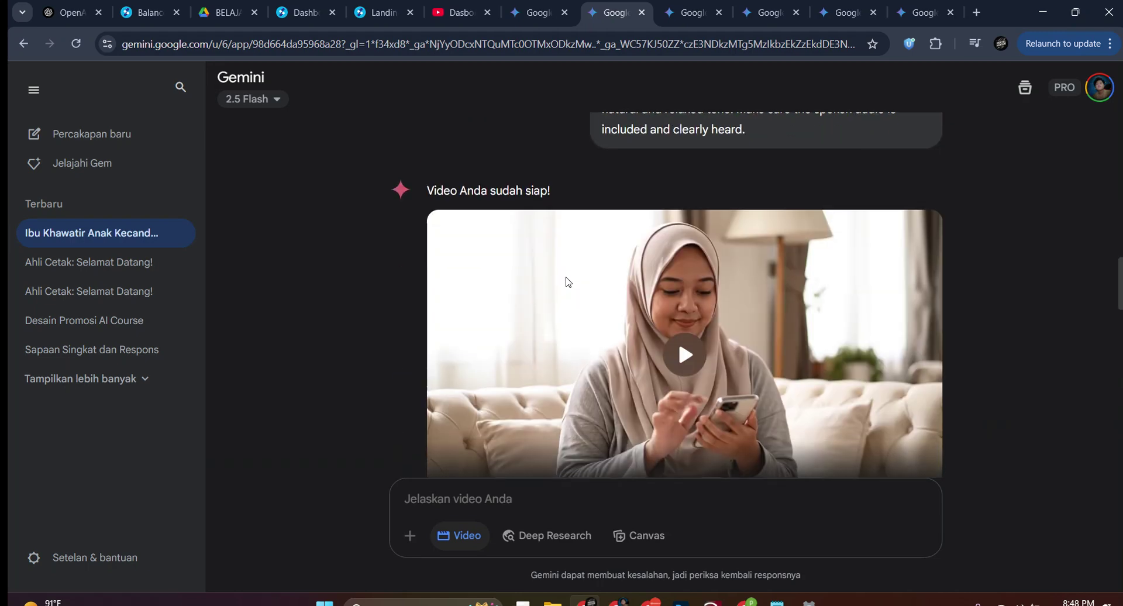
scroll(566, 282, "up", 4)
Examine the third prompt's video of the daughter coloring worksheets with her mother and the following prompt about packing printed worksheets.
scroll(566, 282, "down", 8)
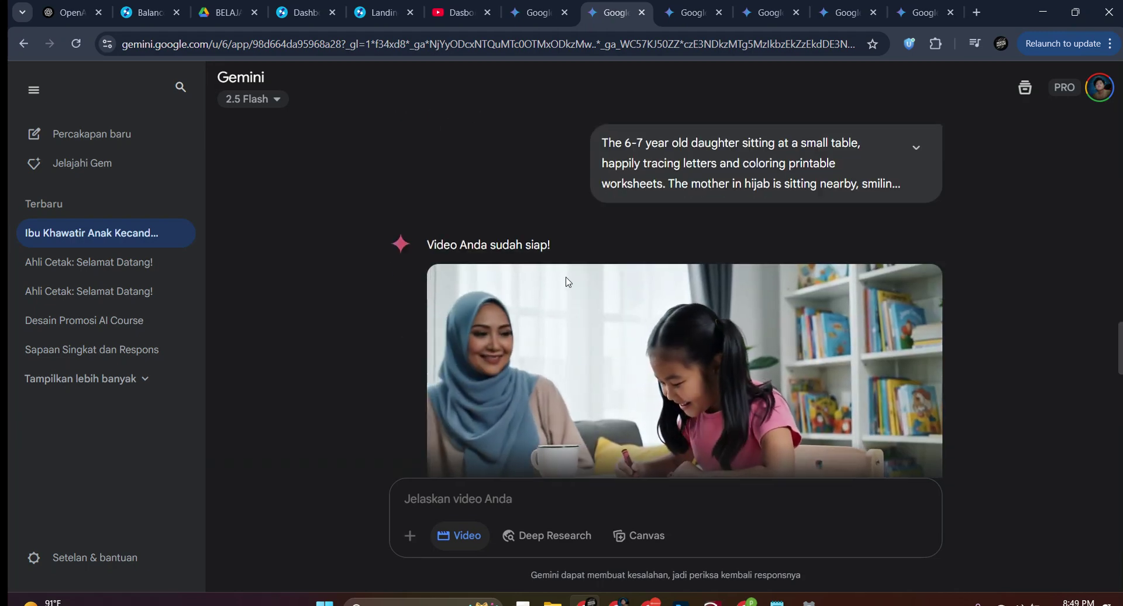
scroll(567, 282, "down", 4)
scroll(567, 282, "down", 5)
scroll(567, 282, "up", 2)
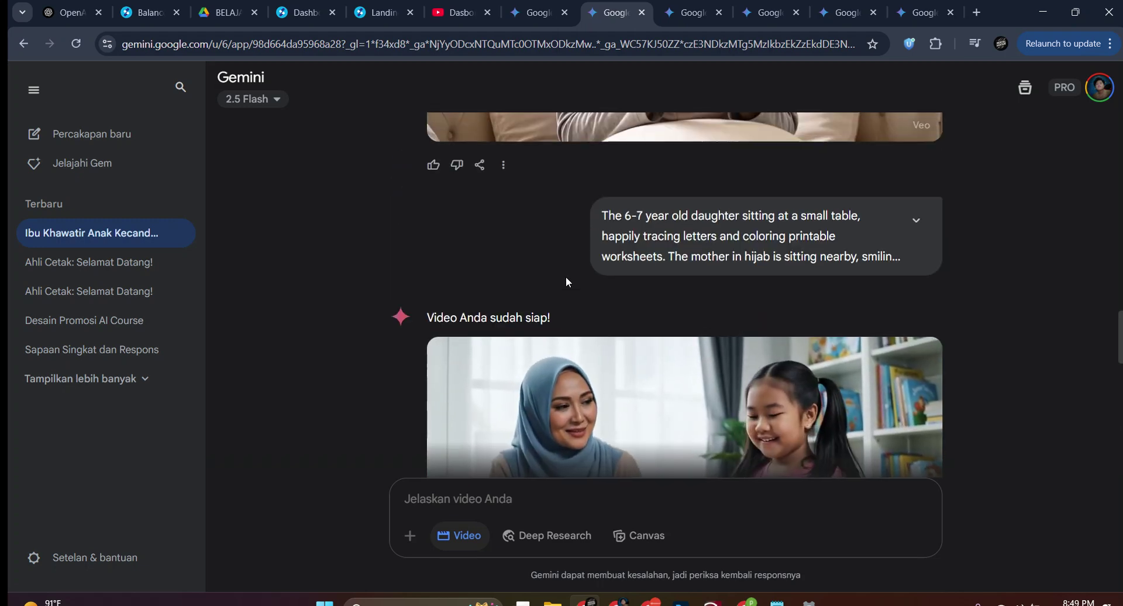
scroll(613, 241, "down", 4)
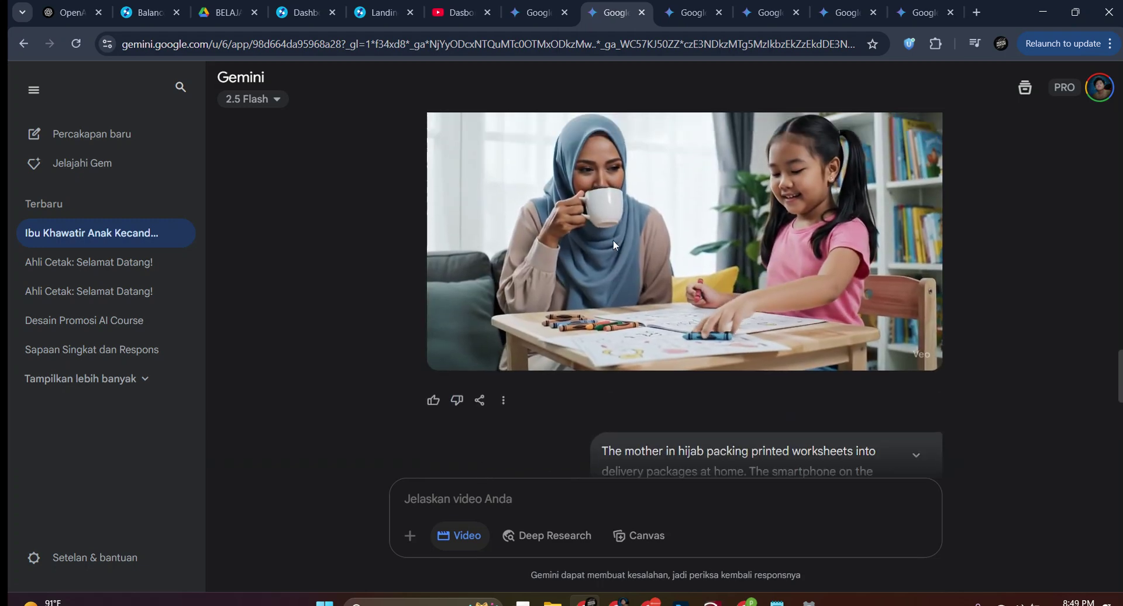
scroll(613, 240, "up", 4)
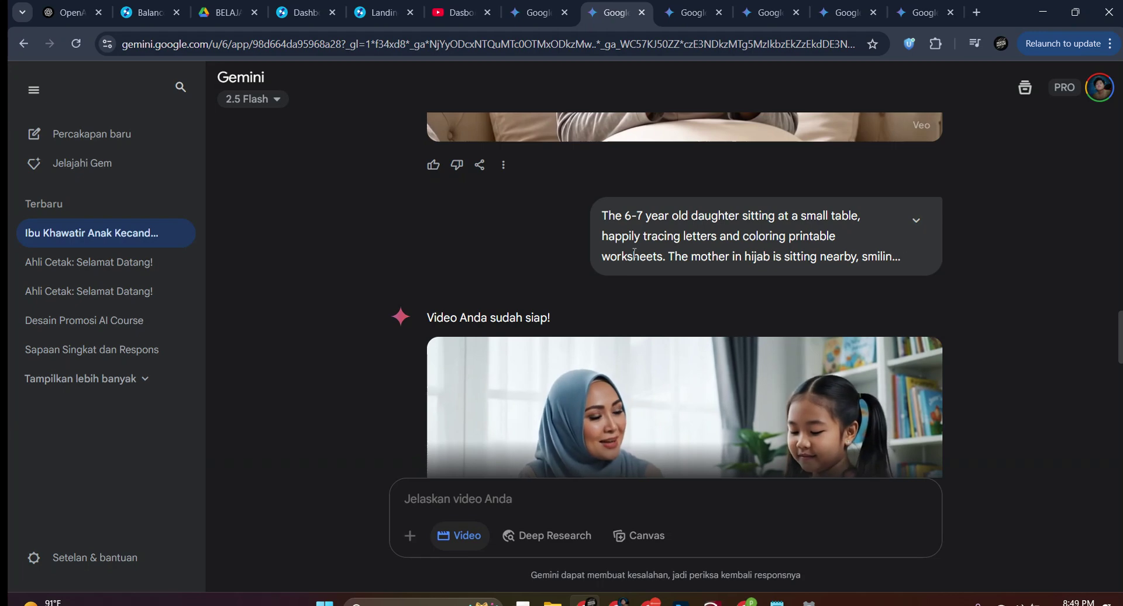
scroll(622, 333, "down", 10)
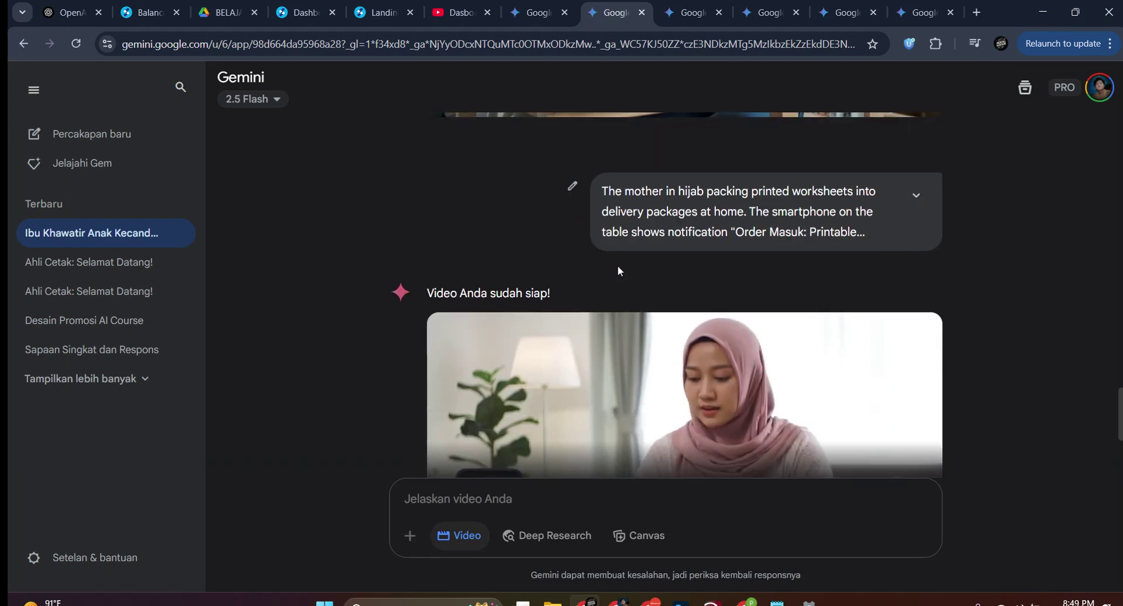
scroll(618, 267, "up", 7)
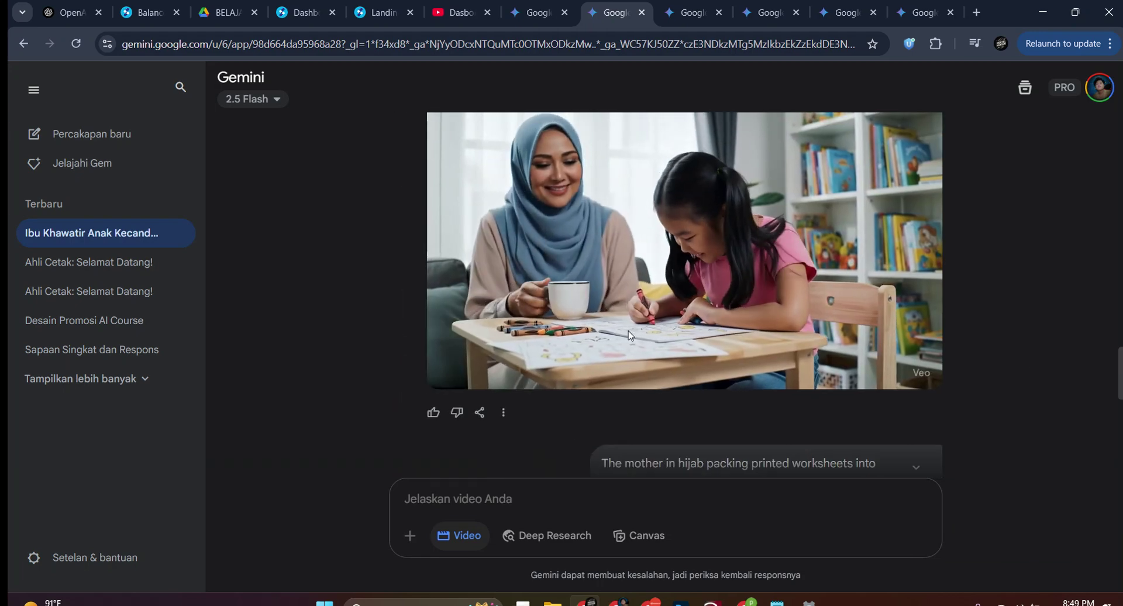
scroll(480, 323, "up", 1)
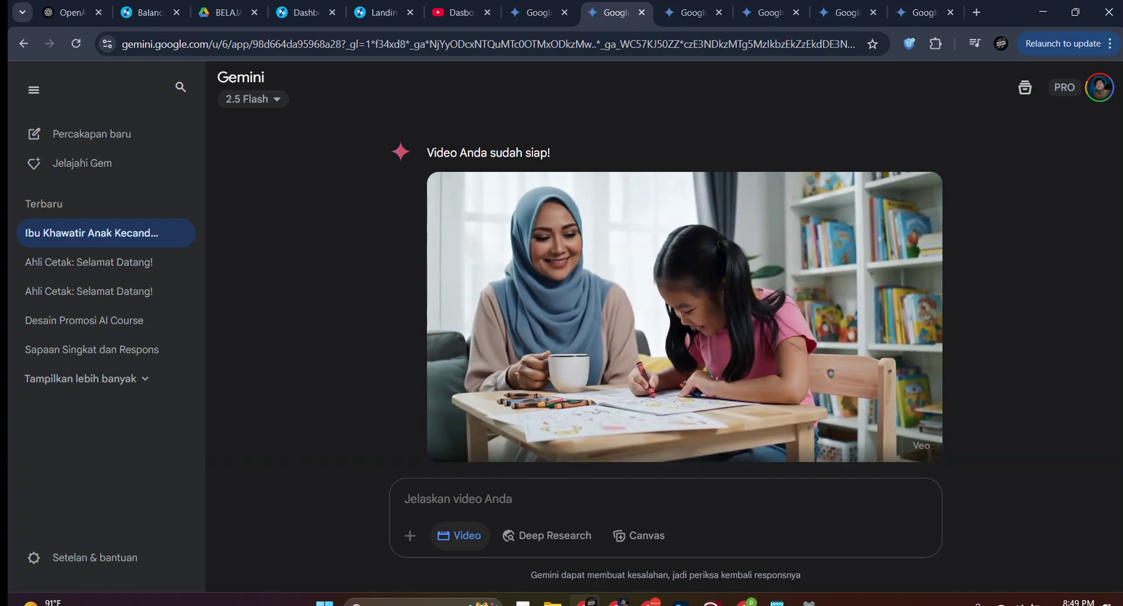
Compare the mother's appearance in the couch video with the one in the daughter's worksheet video.
scroll(866, 353, "up", 7)
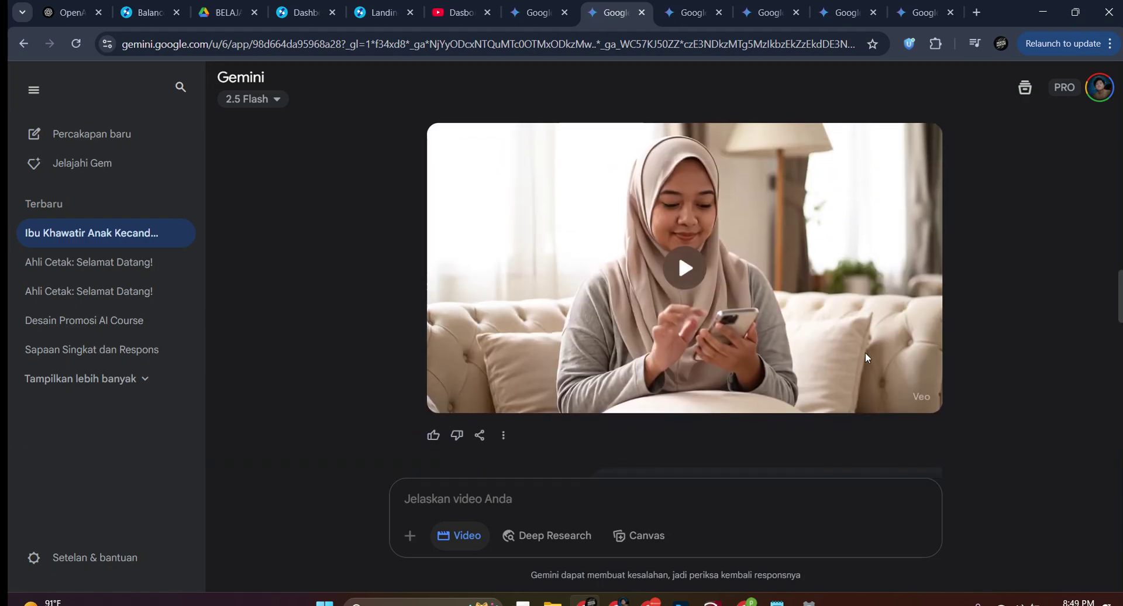
scroll(866, 352, "down", 3)
scroll(866, 352, "down", 1)
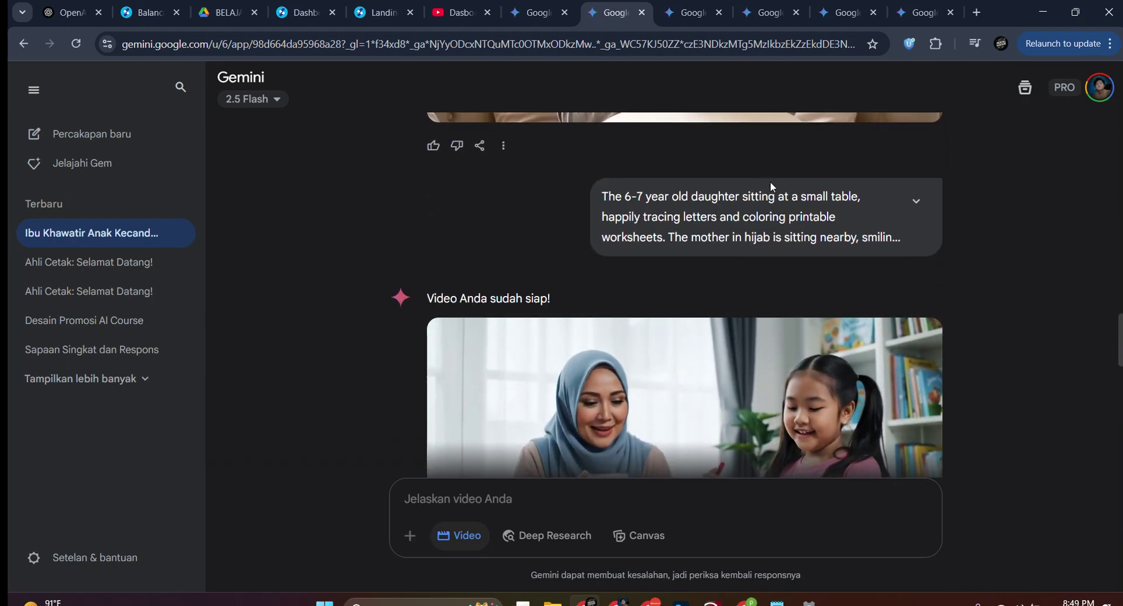
scroll(613, 148, "up", 2)
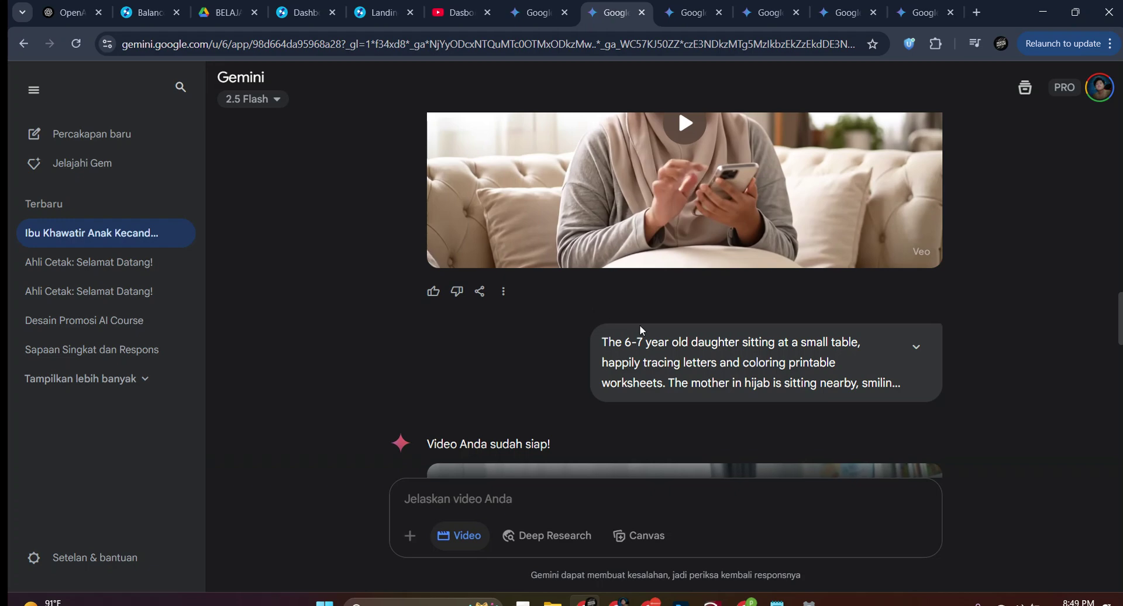
scroll(640, 329, "up", 2)
scroll(643, 326, "down", 1)
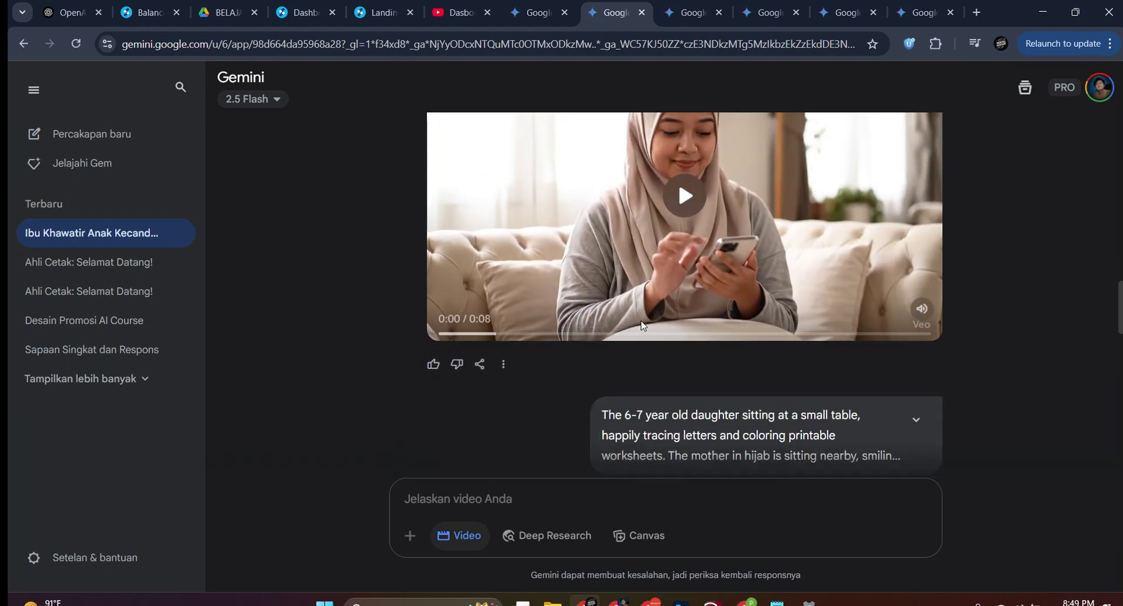
scroll(644, 326, "up", 1)
scroll(644, 326, "down", 1)
scroll(643, 326, "down", 5)
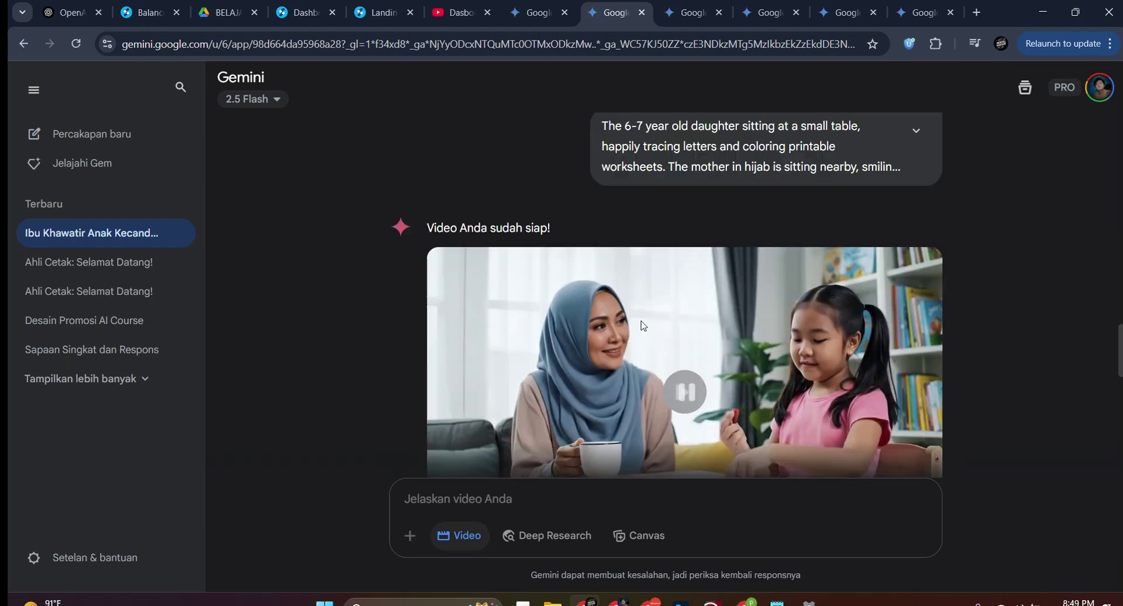
scroll(642, 322, "up", 3)
Inspect the worksheet videos generated in the next two Gemini sessions, including the daughter tracing letters and the mother packing worksheets.
left_click(680, 14)
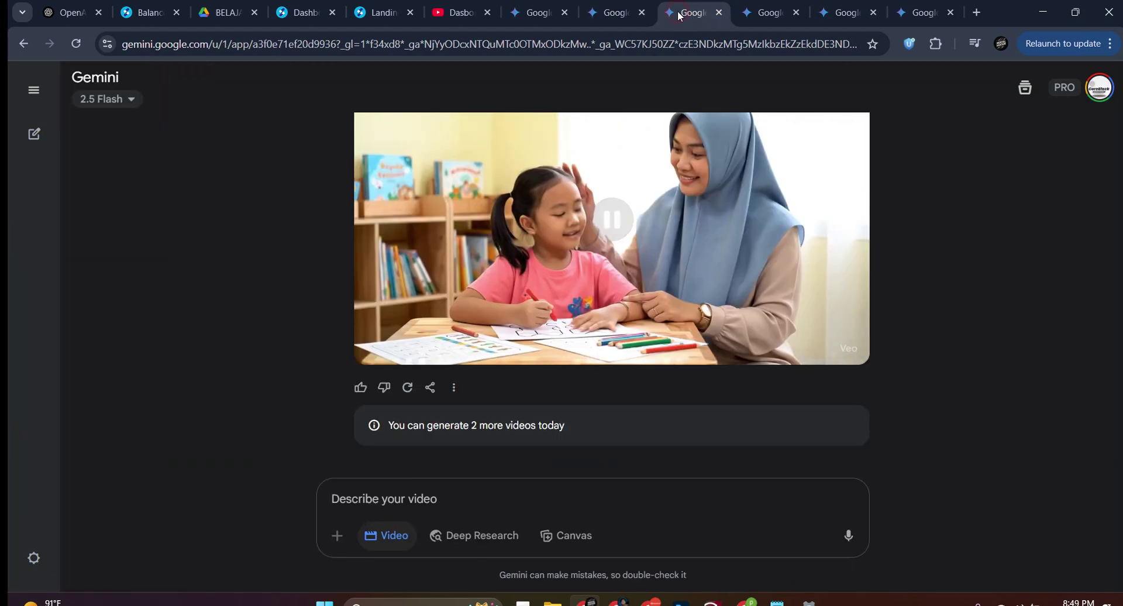
scroll(697, 387, "up", 3)
scroll(697, 384, "down", 3)
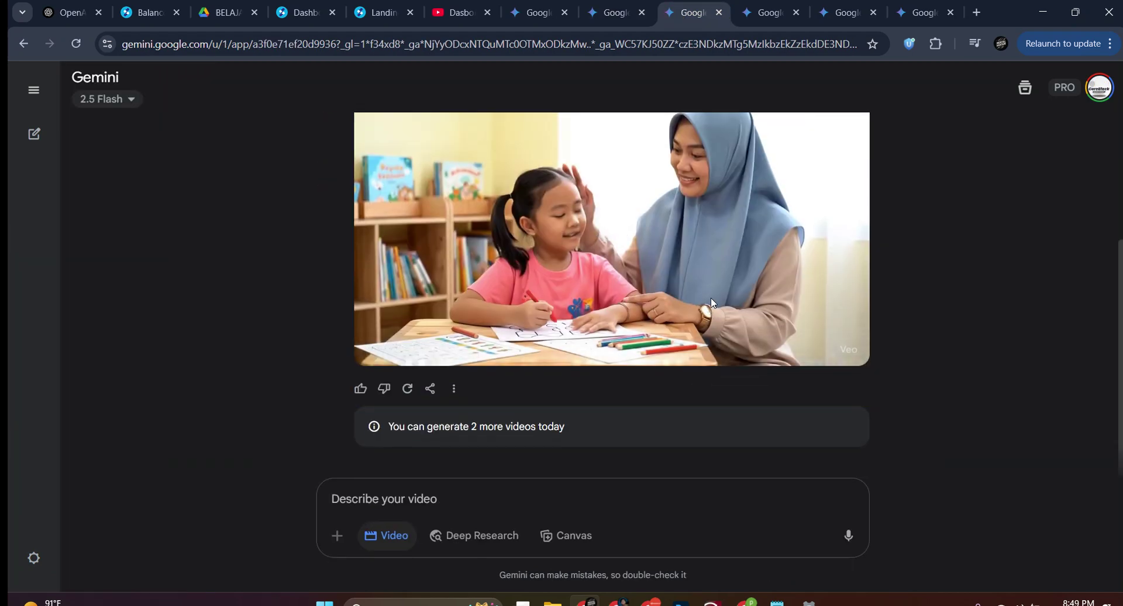
scroll(713, 303, "up", 3)
left_click(767, 12)
scroll(583, 327, "up", 5)
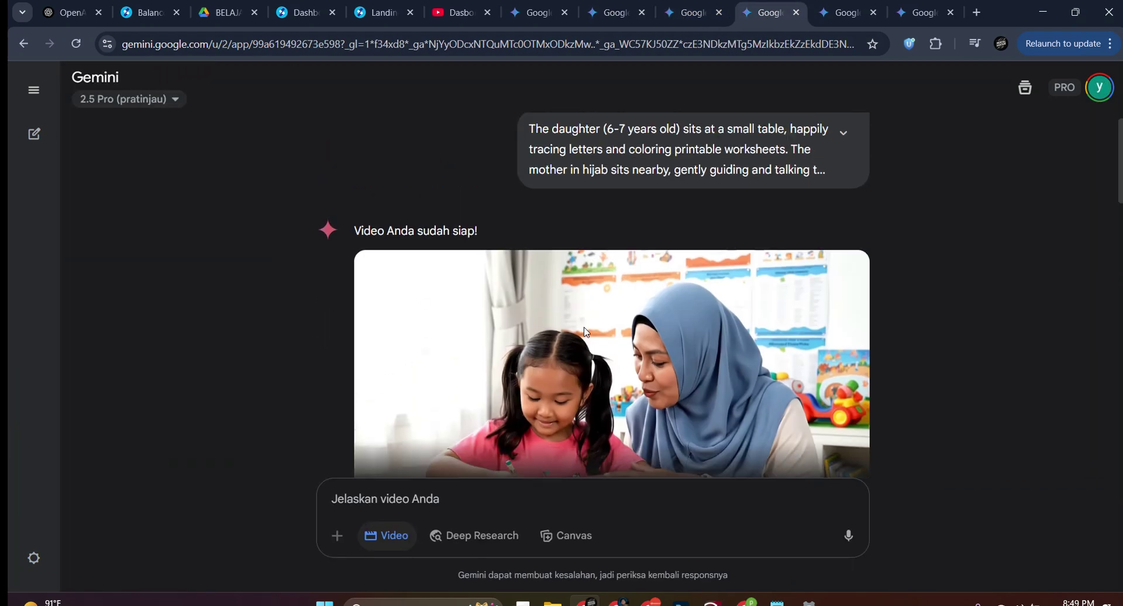
scroll(584, 332, "down", 6)
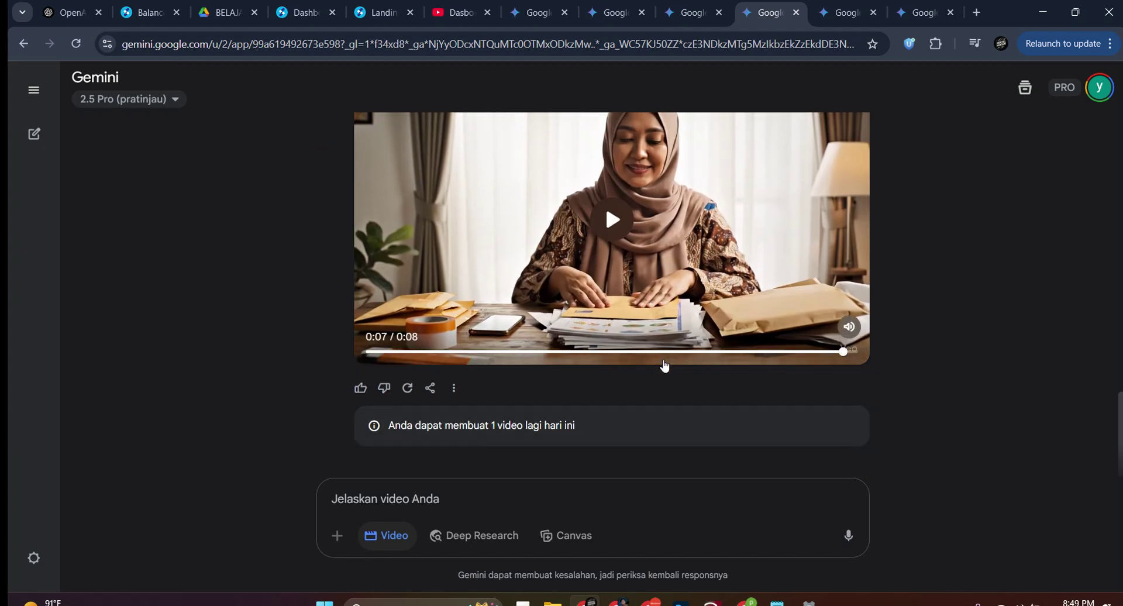
scroll(645, 376, "up", 3)
Check the remaining two Gemini sessions, including the worried-mother and daughter prompts, and go back to the "Ibu Khawatir Anak Kecand..." conversation.
key("ctrl+Tab")
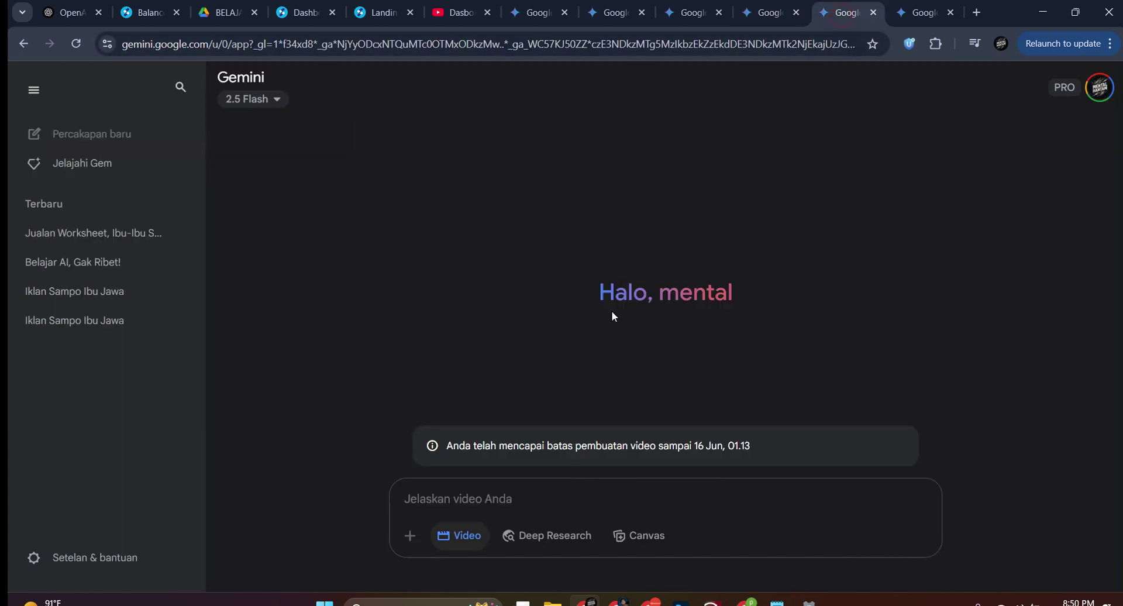
key("ctrl+Tab")
scroll(763, 281, "up", 6)
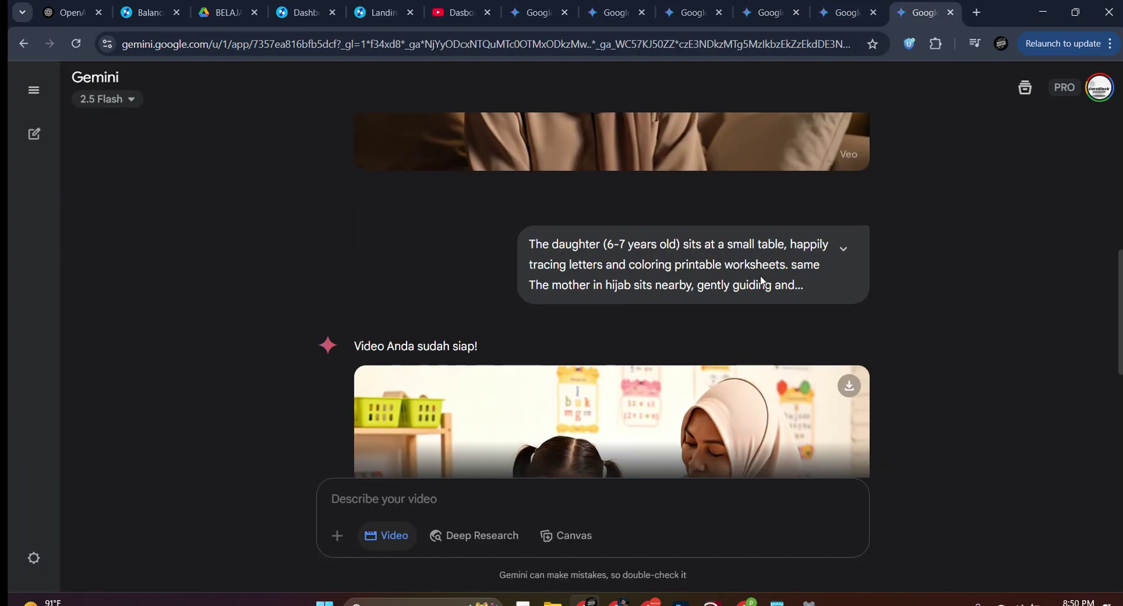
scroll(763, 281, "down", 3)
scroll(760, 275, "up", 3)
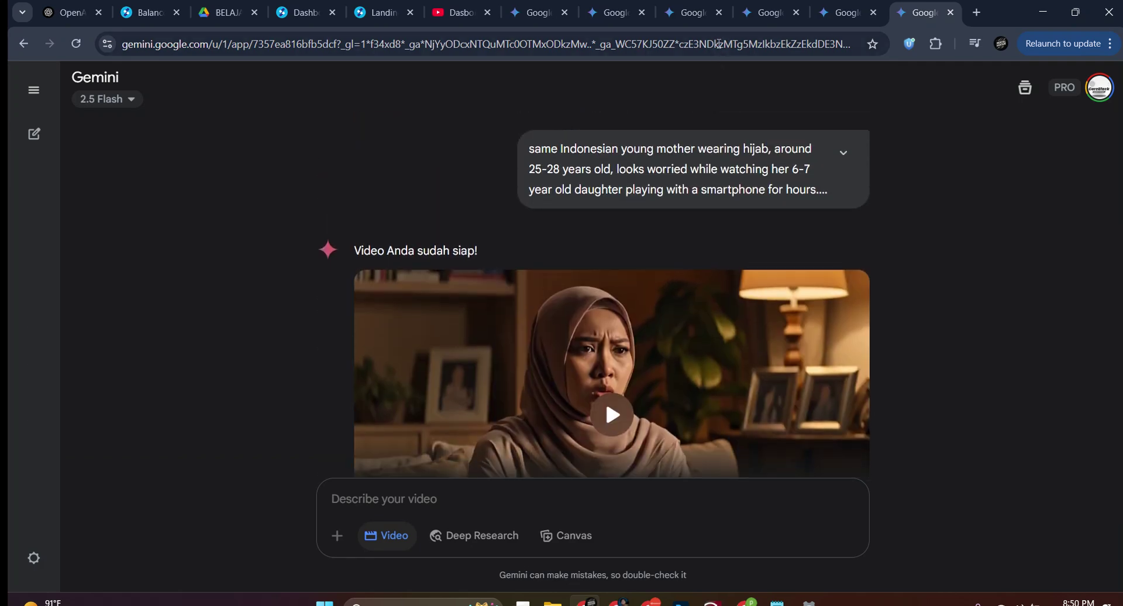
left_click(681, 18)
left_click(605, 14)
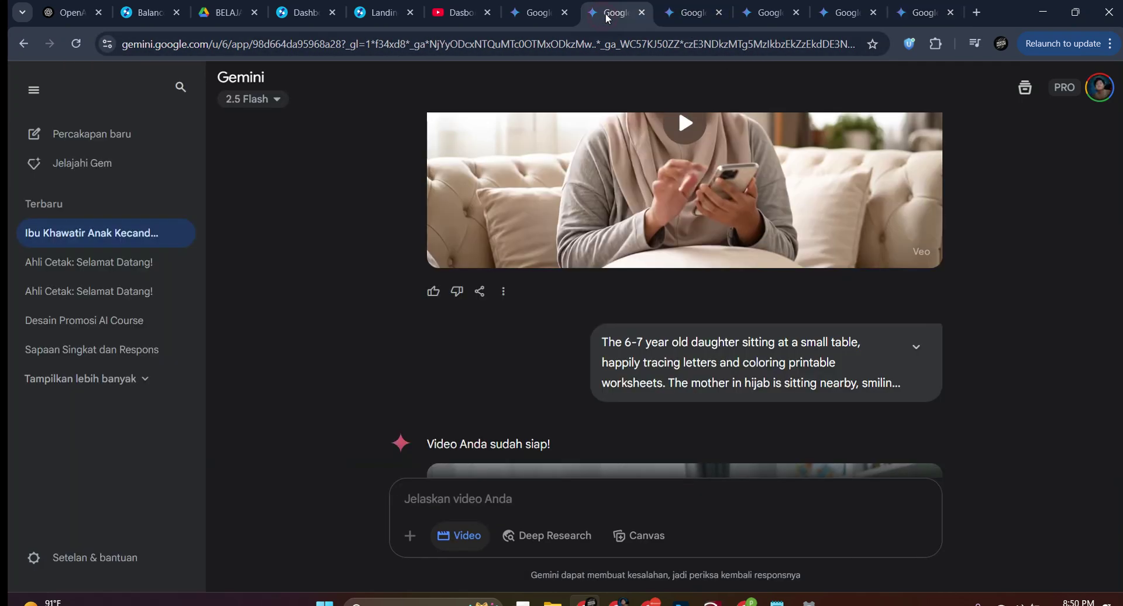
left_click(549, 16)
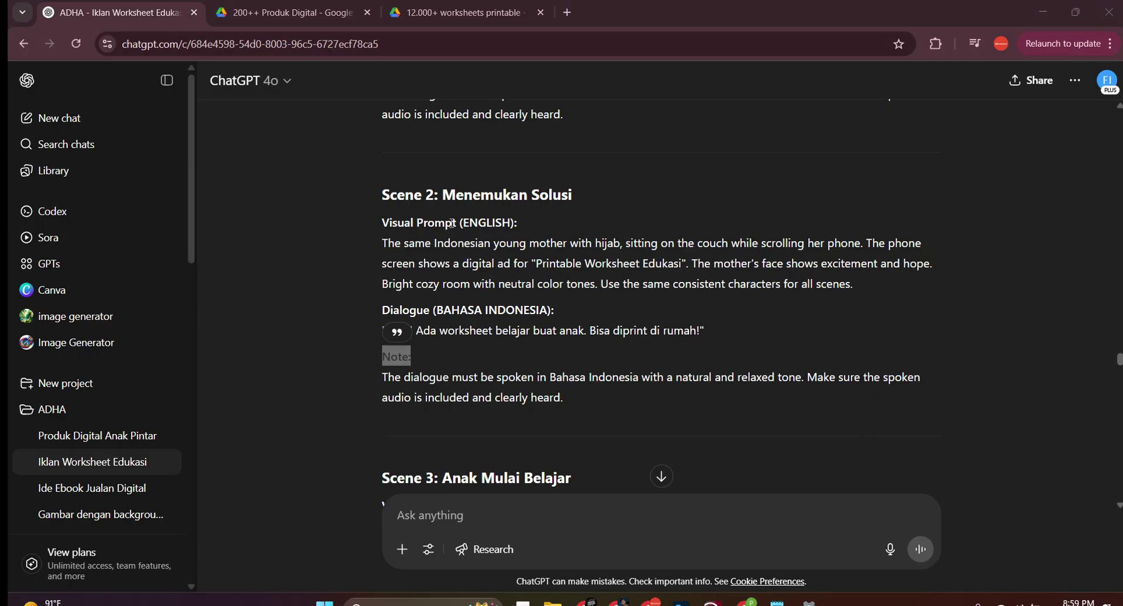
In the ChatGPT worksheet ad chat, highlight the whole Scene 2 block from the "Scene 2: Menemukan Solusi" heading through the audio note.
left_click(389, 197)
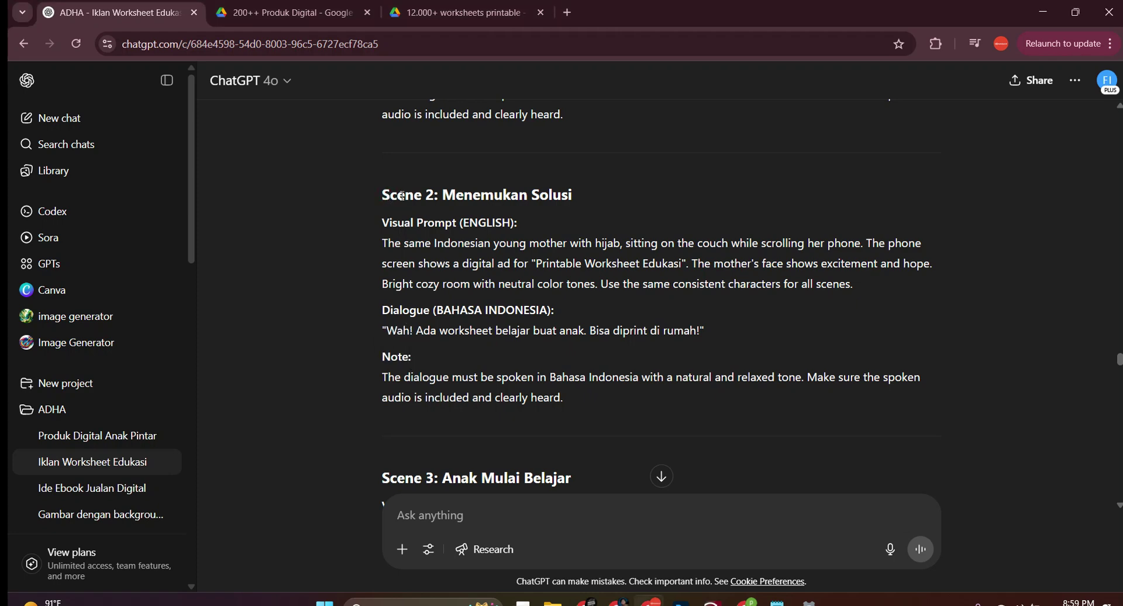
left_click_drag(382, 195, 566, 402)
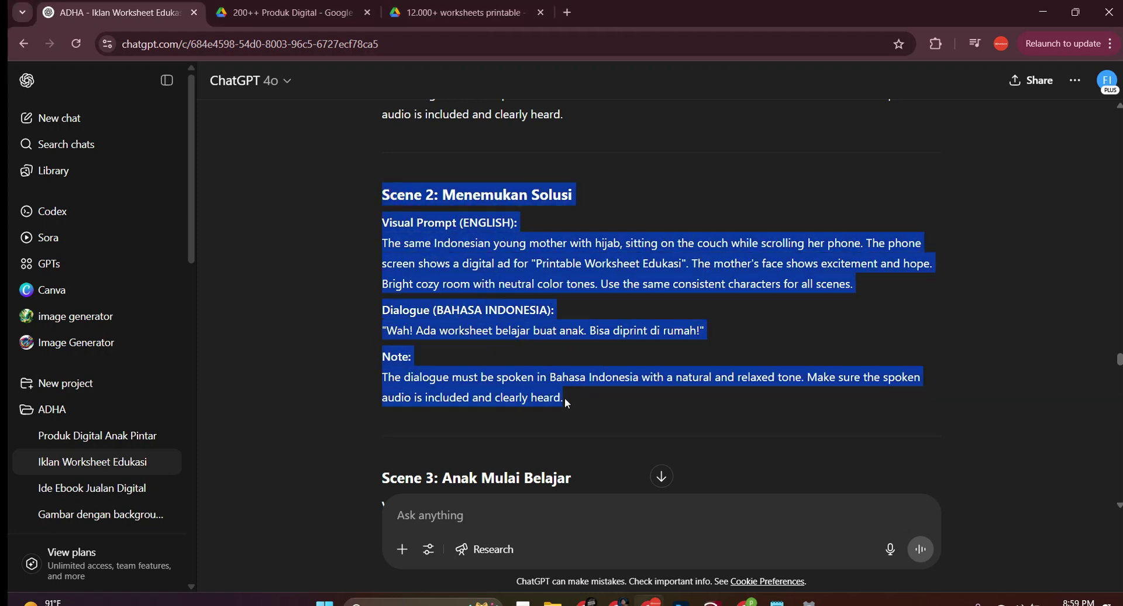
left_click(419, 215)
double_click(410, 197)
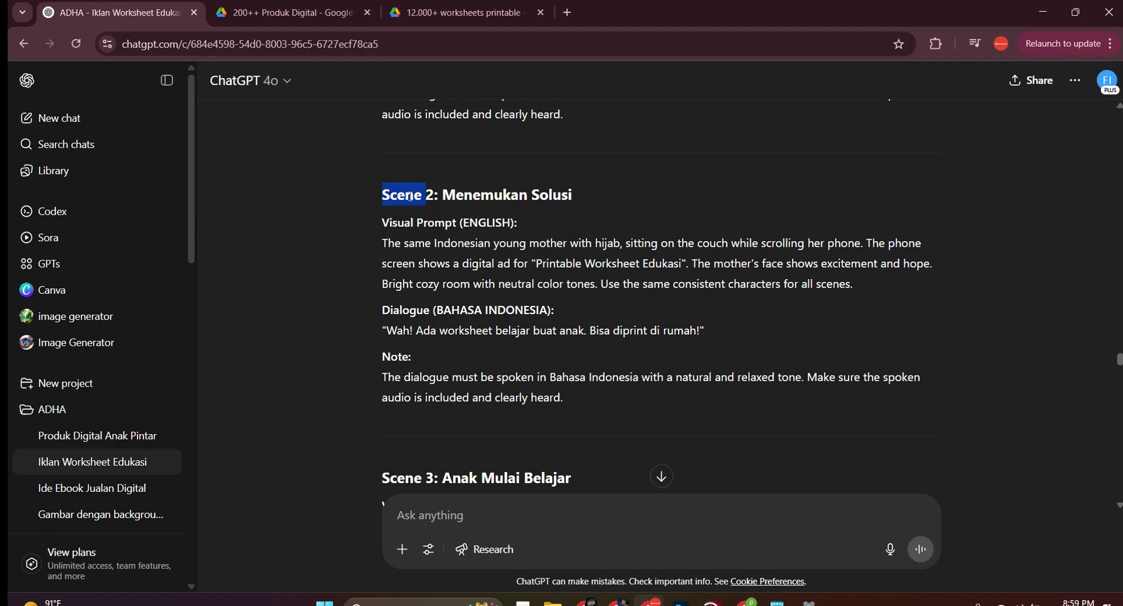
left_click_drag(410, 196, 580, 406)
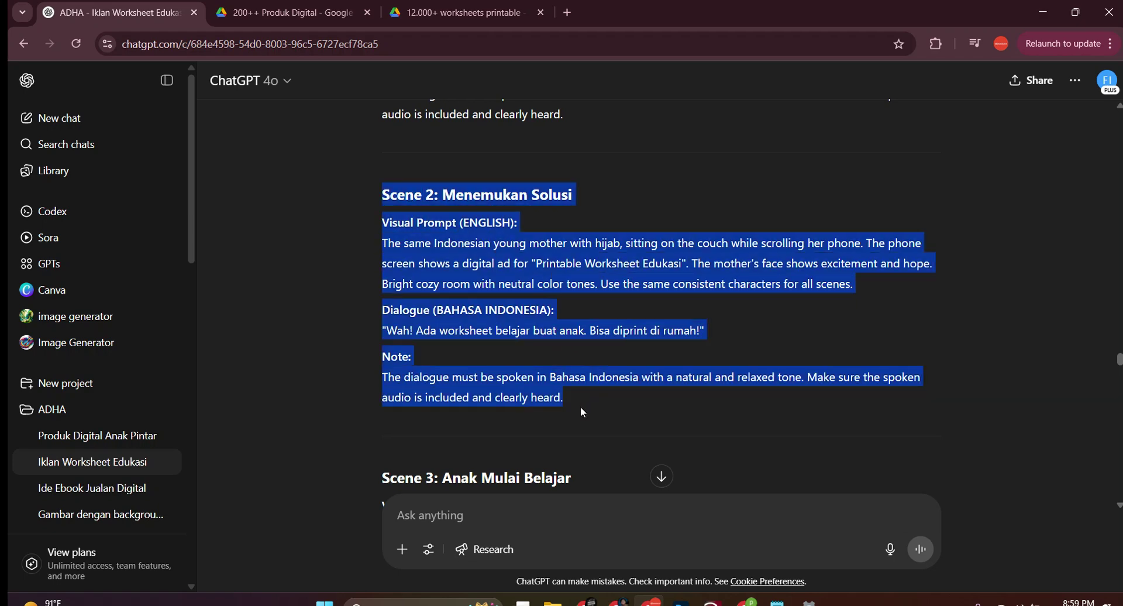
right_click(439, 271)
left_click(458, 284)
left_click(454, 238)
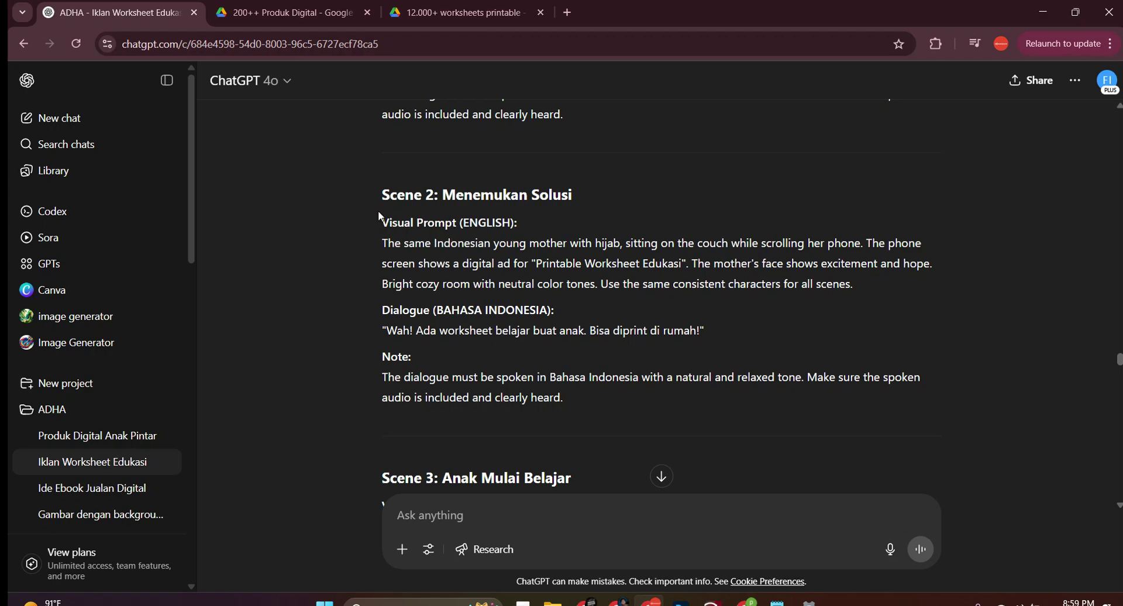
Select the complete Scene 2 text again, covering its title, English visual prompt, Bahasa Indonesia dialogue and note.
left_click_drag(381, 195, 559, 403)
left_click(564, 396)
left_click(393, 187)
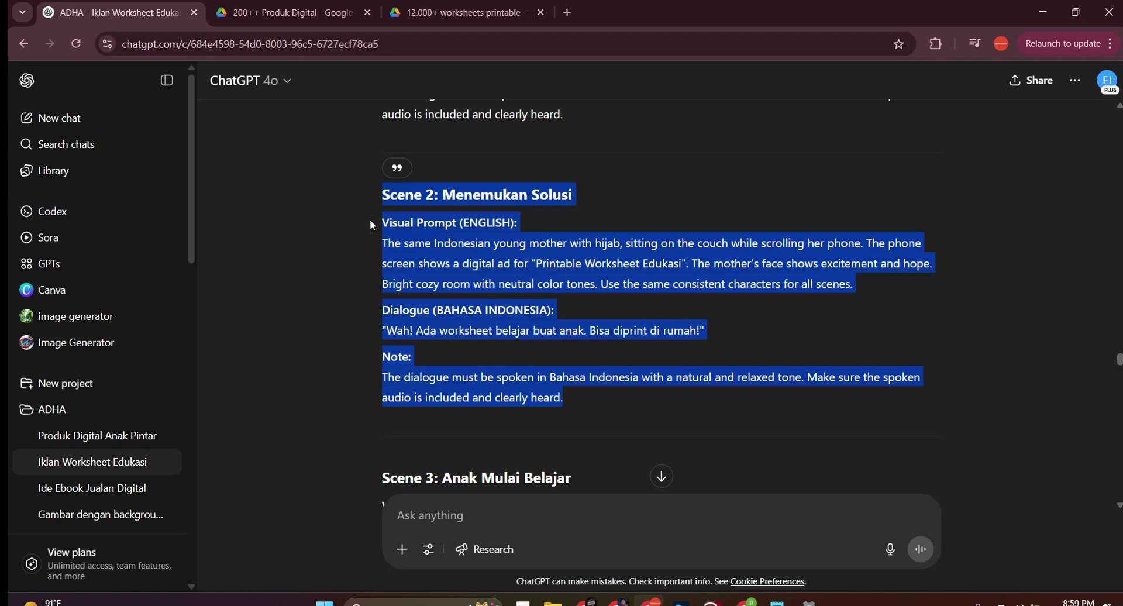
left_click(390, 198)
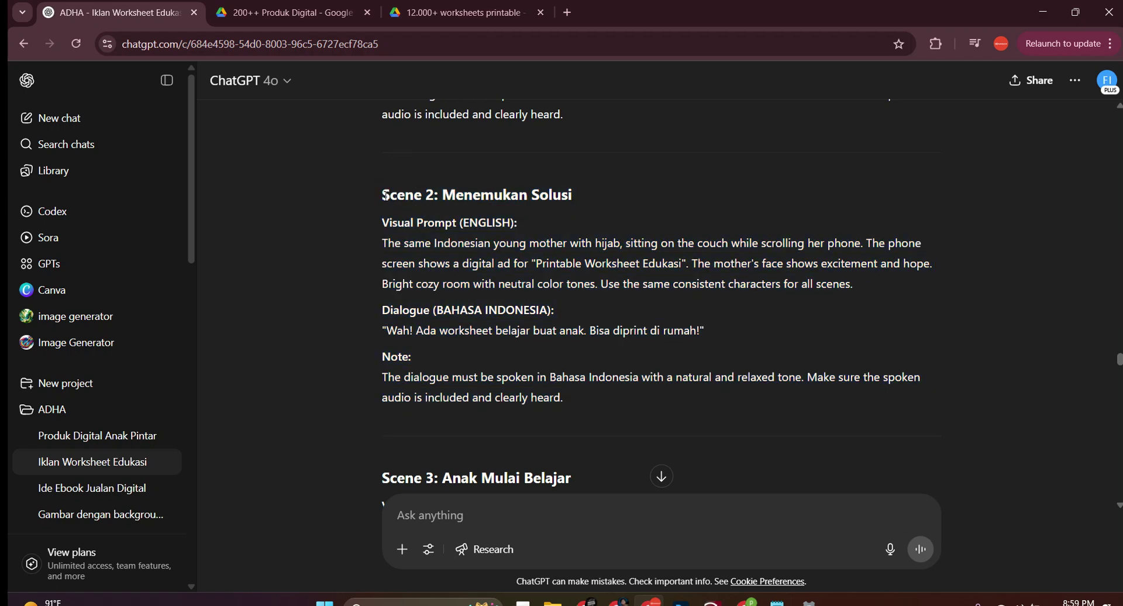
left_click_drag(382, 197, 571, 405)
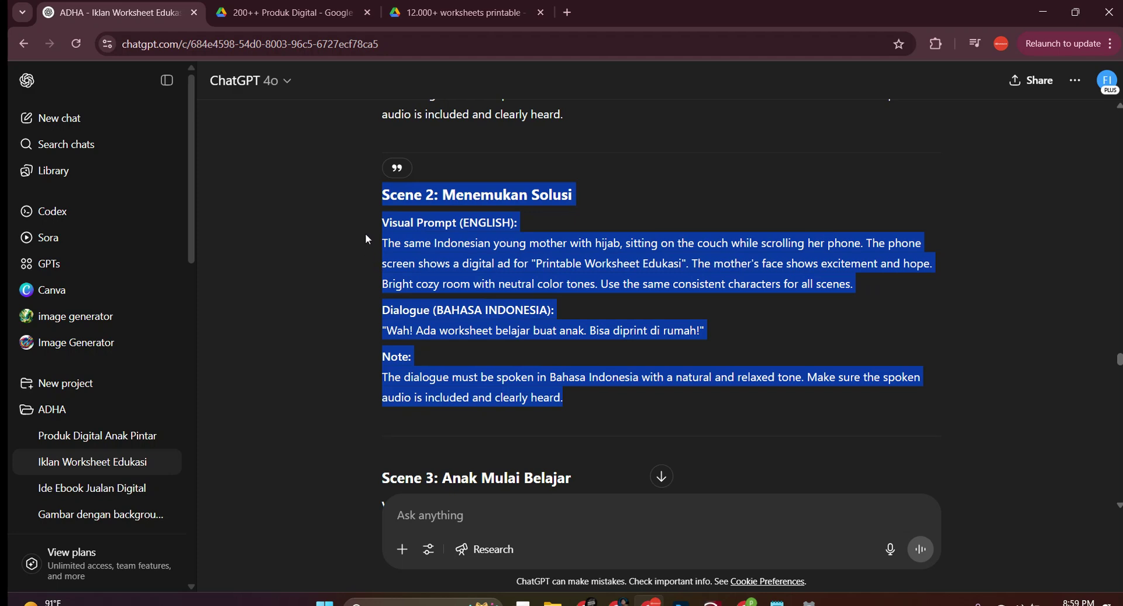
Open the IMG_7959 video from the "konten video" folder in File Explorer and play the finished worksheet ad in Media Player.
scroll(365, 234, "down", 4)
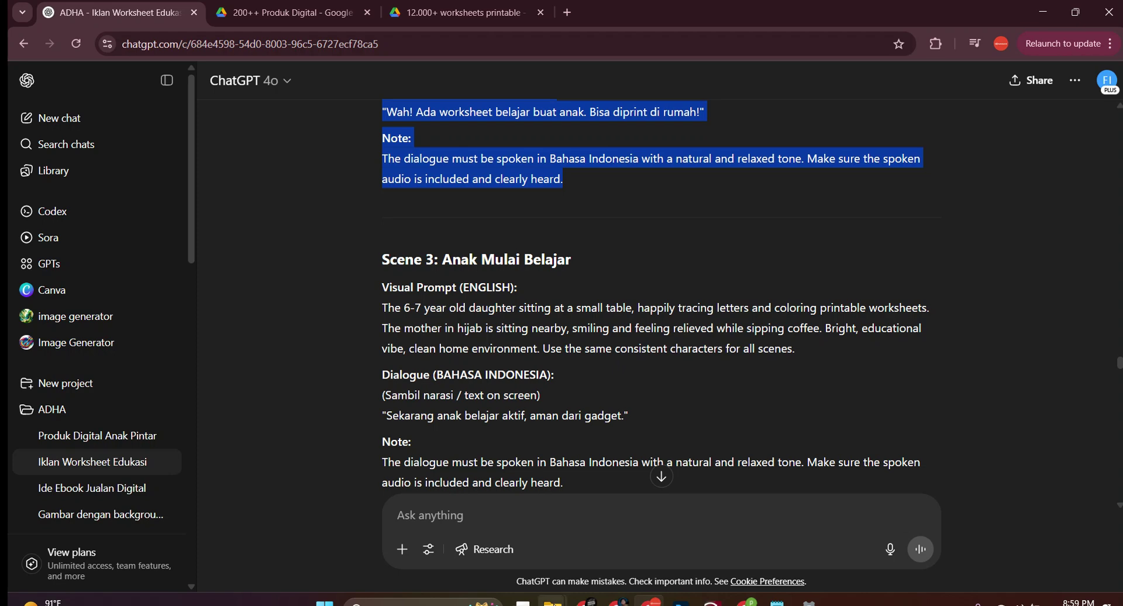
mouse_move(553, 603)
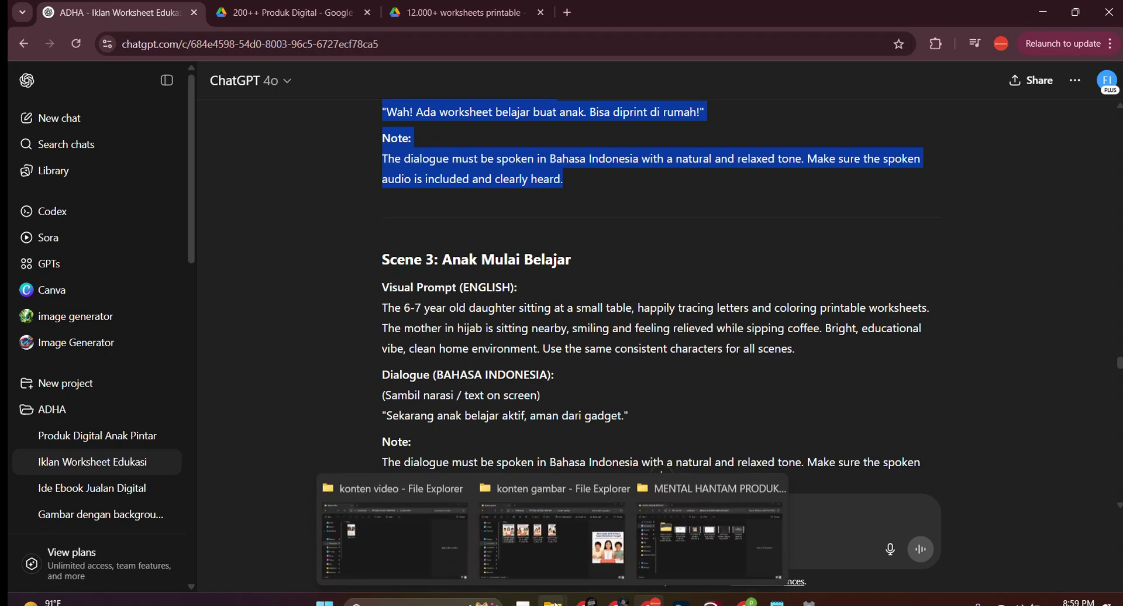
left_click(392, 539)
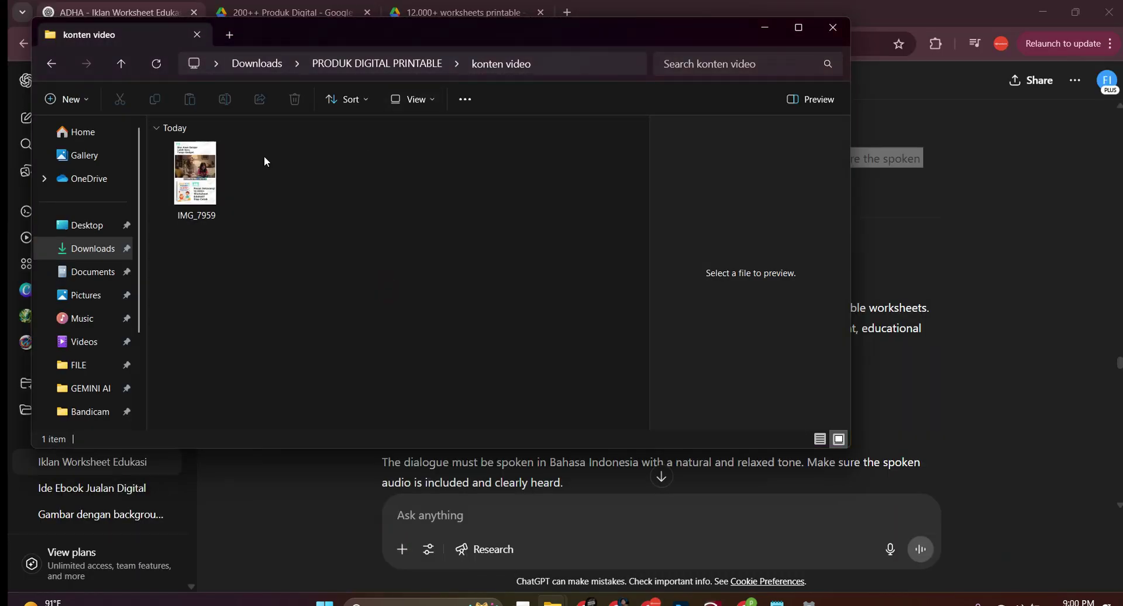
double_click(217, 181)
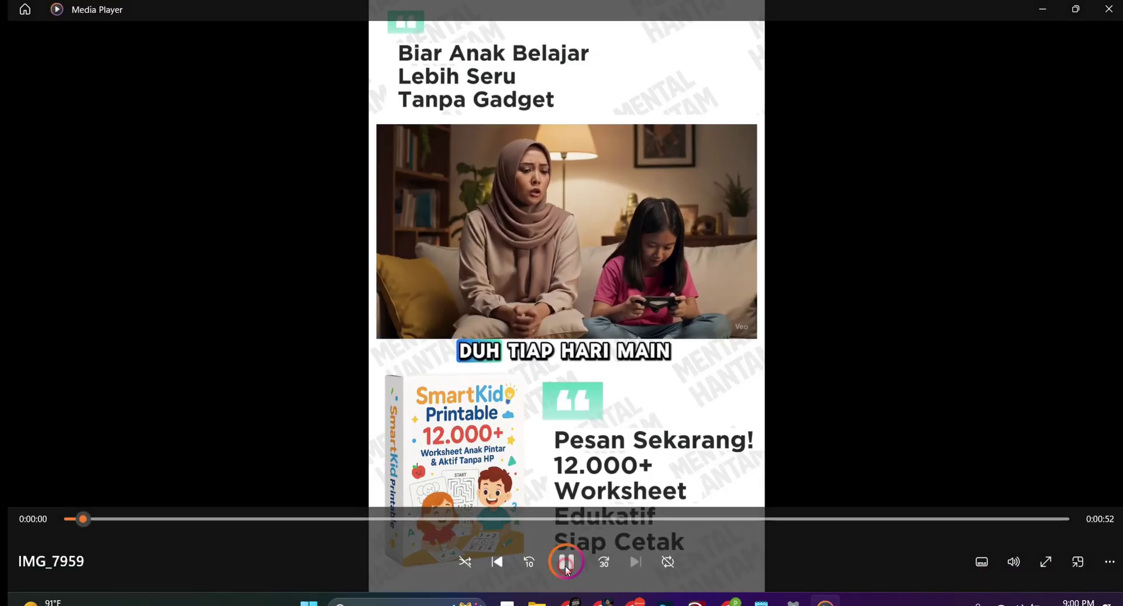
left_click(566, 565)
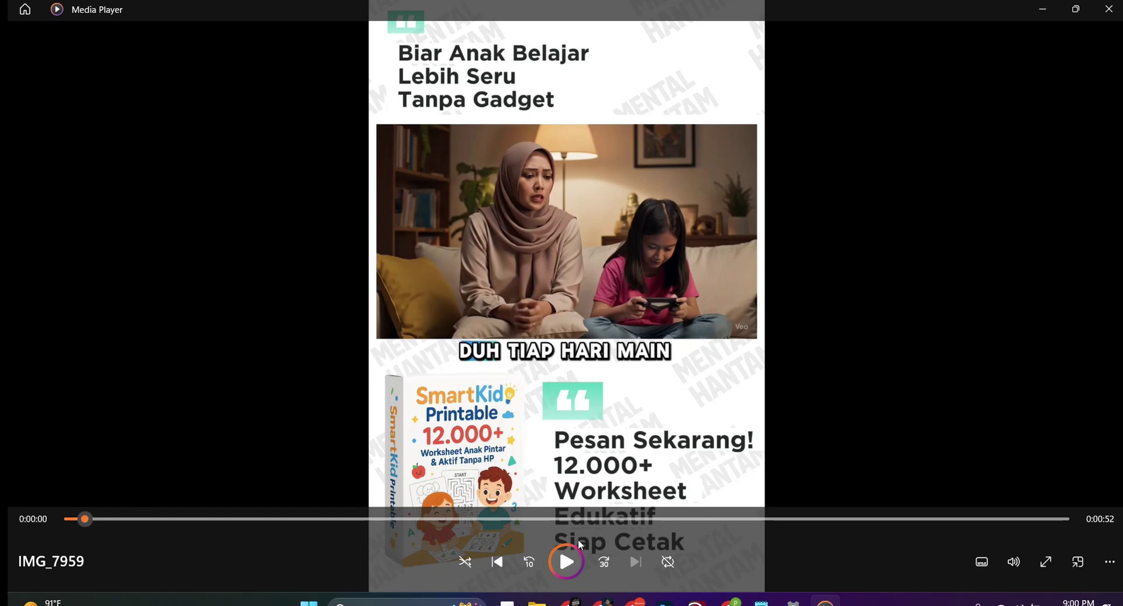
left_click(561, 546)
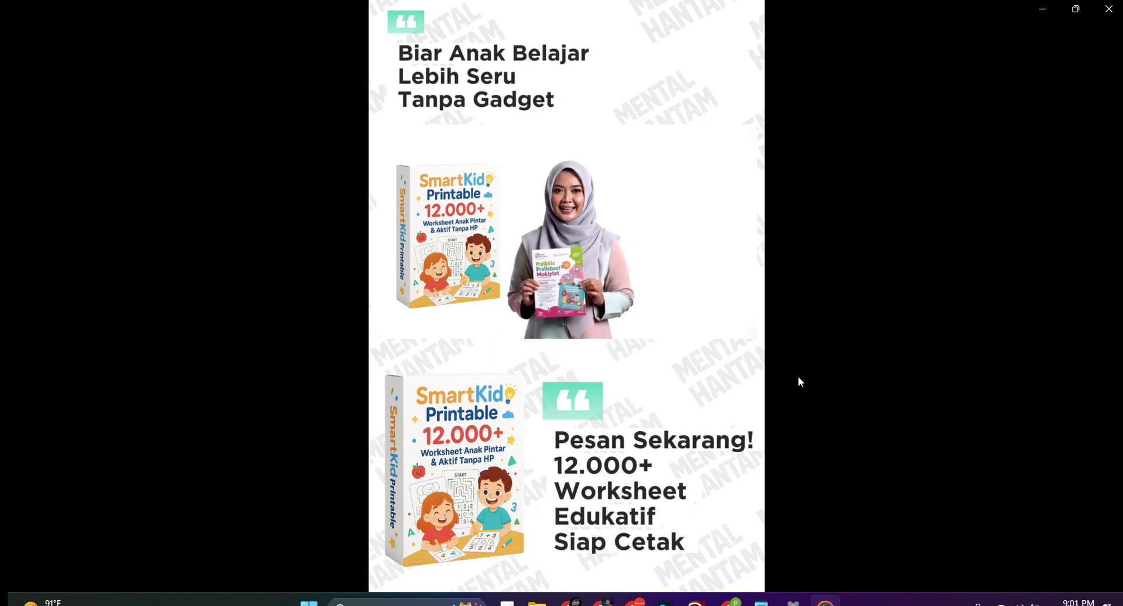
Replay the opening of the IMG_7959 ad briefly, pause it, and return to the ChatGPT worksheet ad chat.
mouse_move(608, 538)
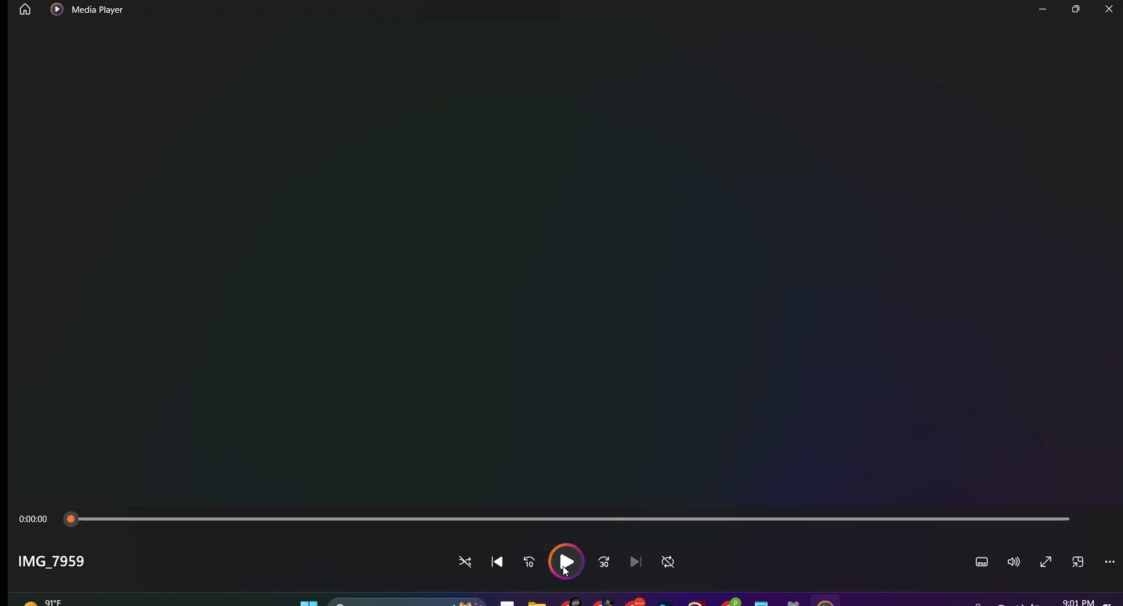
left_click(565, 562)
left_click(565, 562)
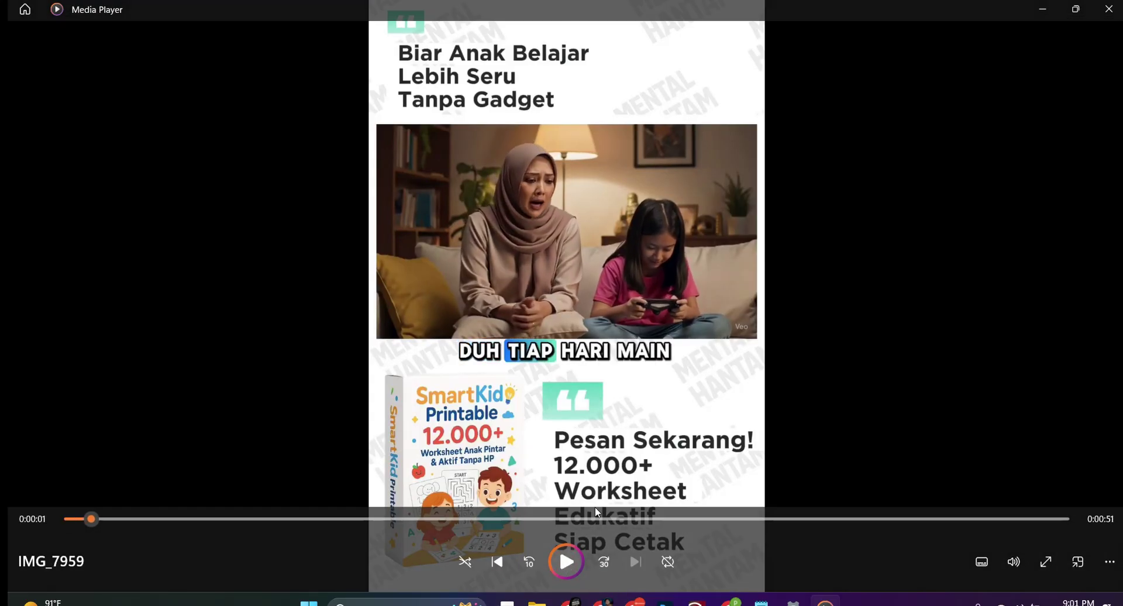
left_click(1039, 12)
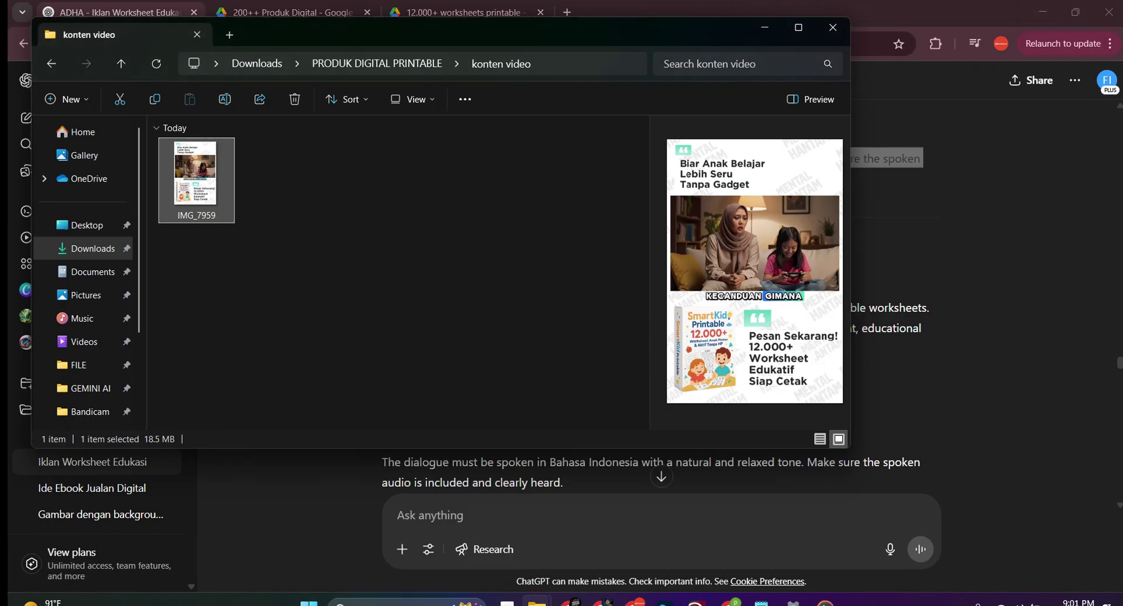
left_click(319, 532)
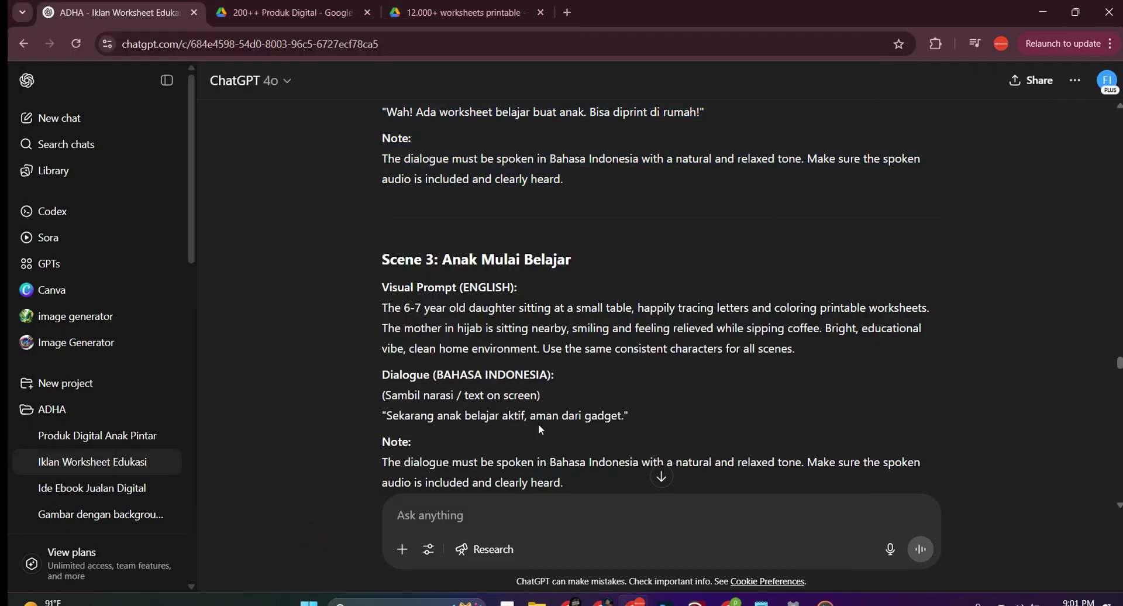
In Scene 3, "Anak Mulai Belajar", highlight the English visual prompt and Bahasa Indonesia dialogue together, and highlight the audio note text separately.
scroll(538, 423, "up", 4)
scroll(559, 401, "down", 7)
scroll(560, 401, "down", 1)
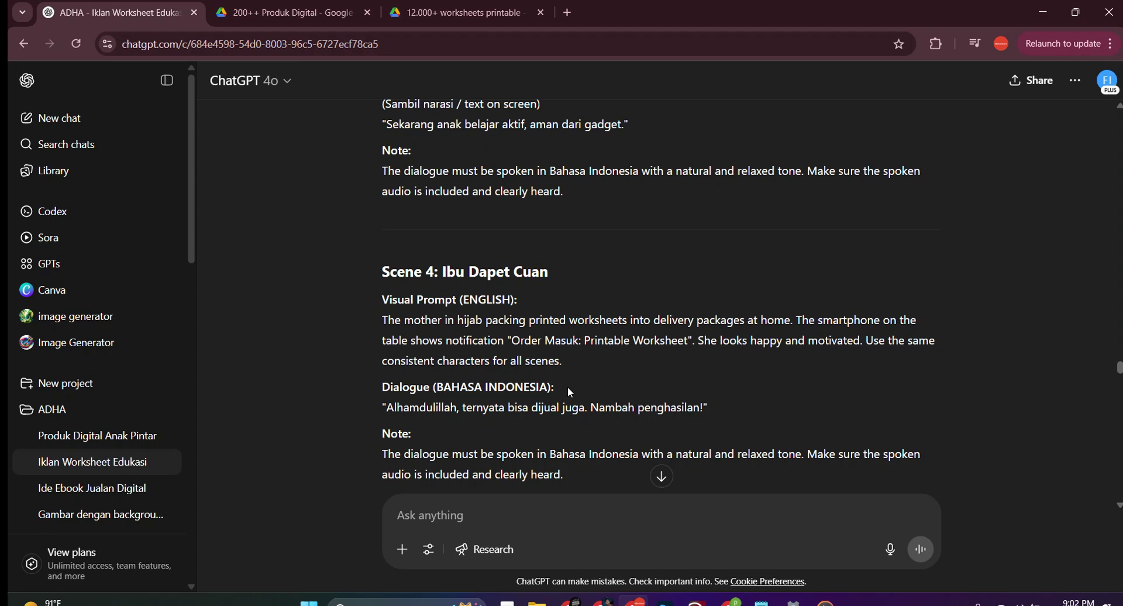
scroll(606, 425, "up", 1)
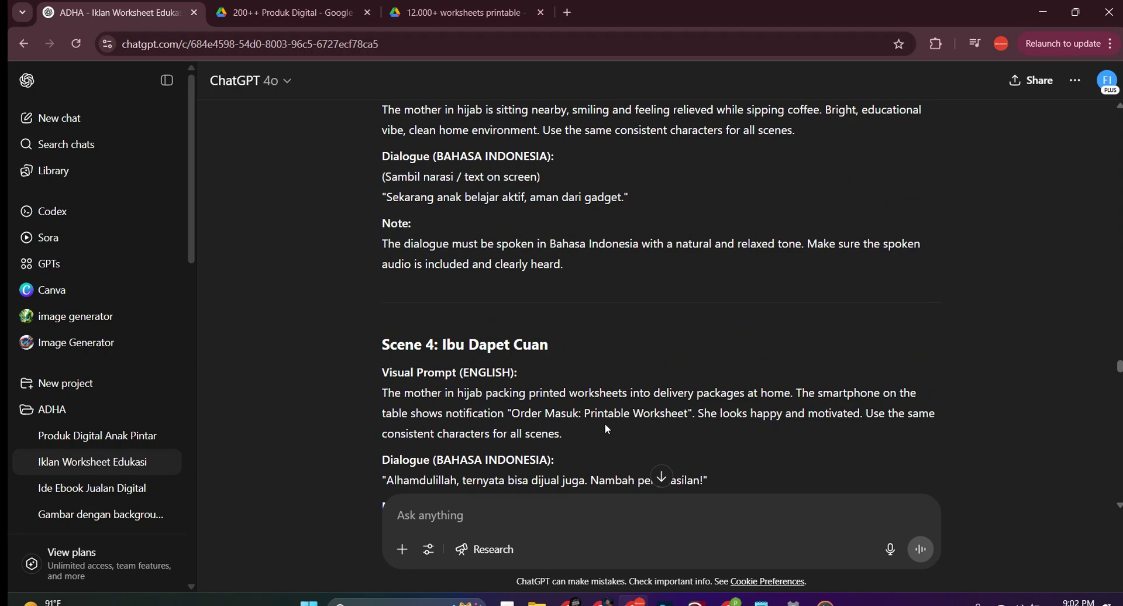
scroll(606, 413, "up", 1)
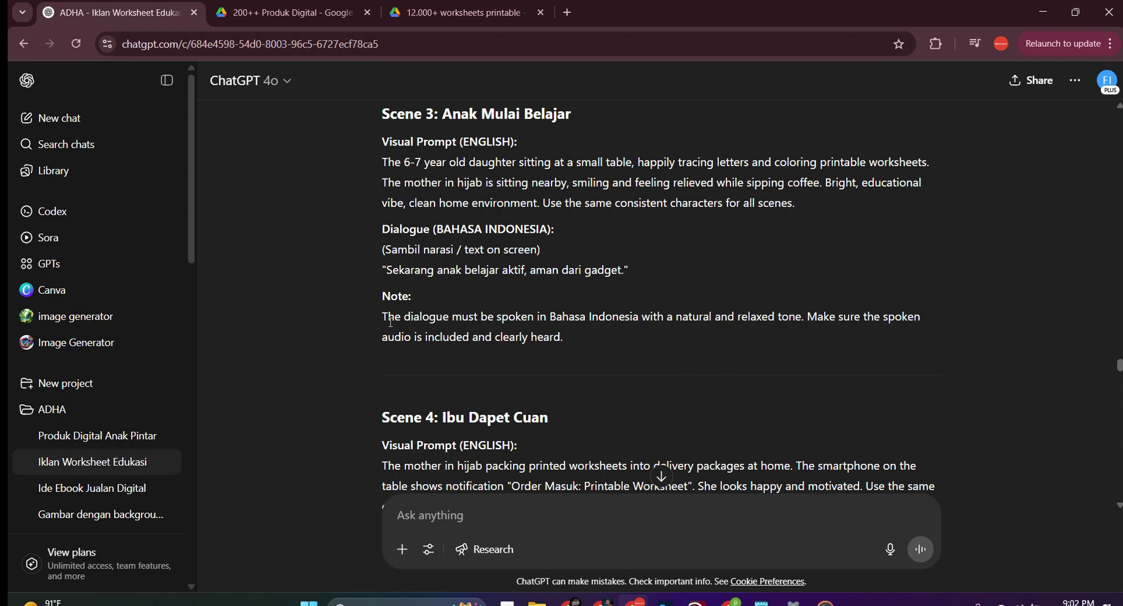
left_click_drag(376, 169, 641, 295)
left_click(386, 176)
mouse_move(380, 168)
left_mouse_down()
mouse_move(529, 216)
mouse_move(642, 272)
mouse_move(382, 227)
mouse_move(375, 169)
left_mouse_up()
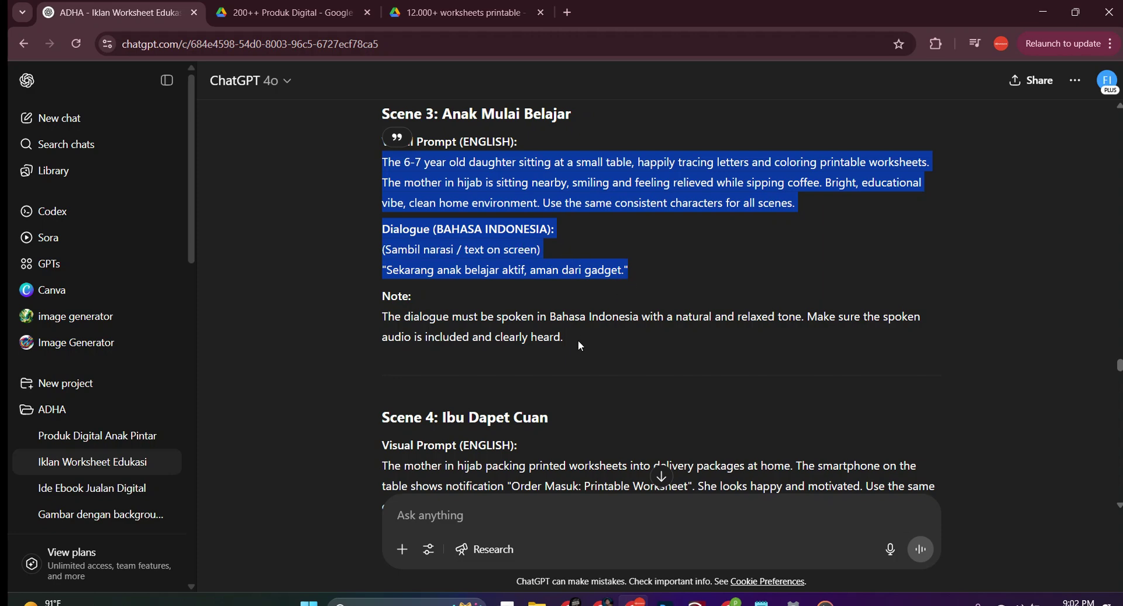
left_click_drag(581, 346, 382, 319)
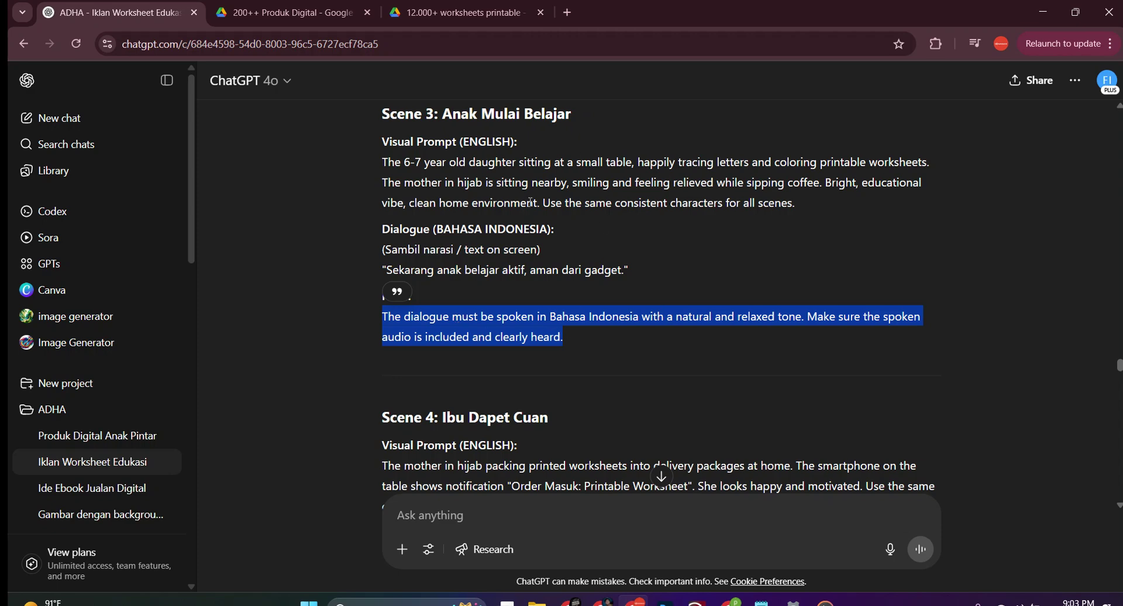
Highlight the whole Scene 4 block from the "Scene 4: Ibu Dapet Cuan" heading through its note, clear the selection, and return to Scene 3.
scroll(530, 203, "up", 1)
scroll(532, 207, "down", 4)
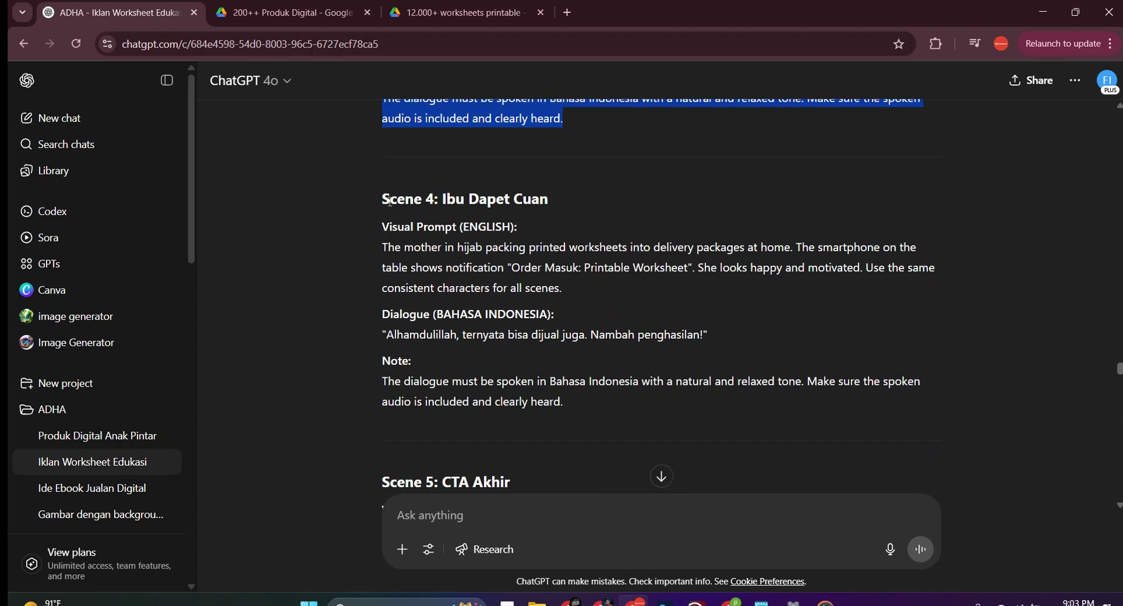
left_click_drag(382, 202, 620, 430)
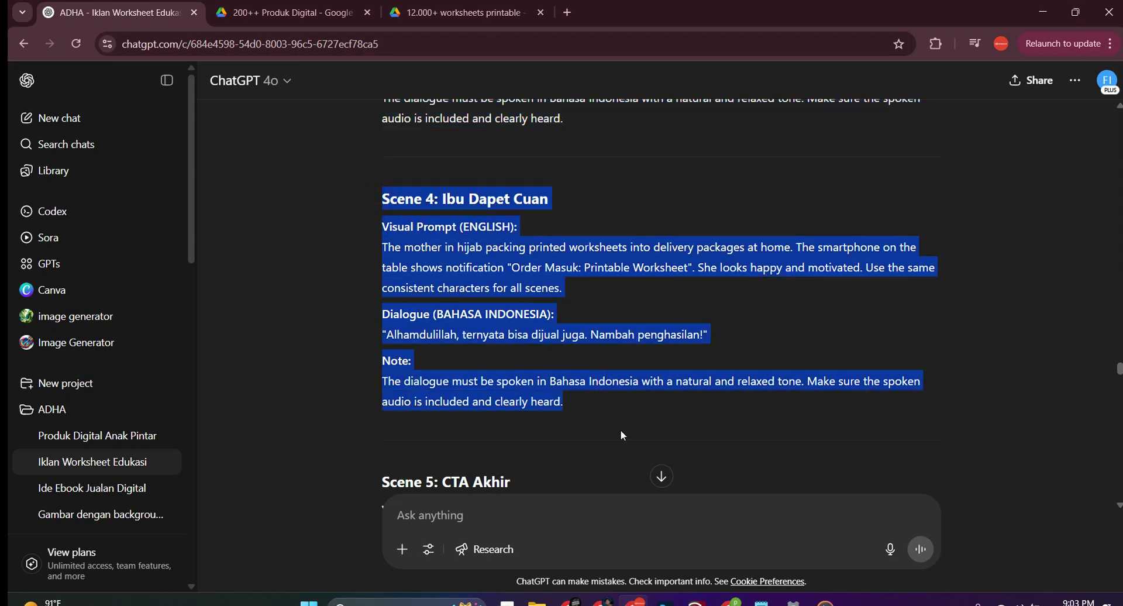
left_click(588, 371)
scroll(585, 347, "down", 5)
scroll(585, 347, "up", 7)
scroll(587, 349, "up", 3)
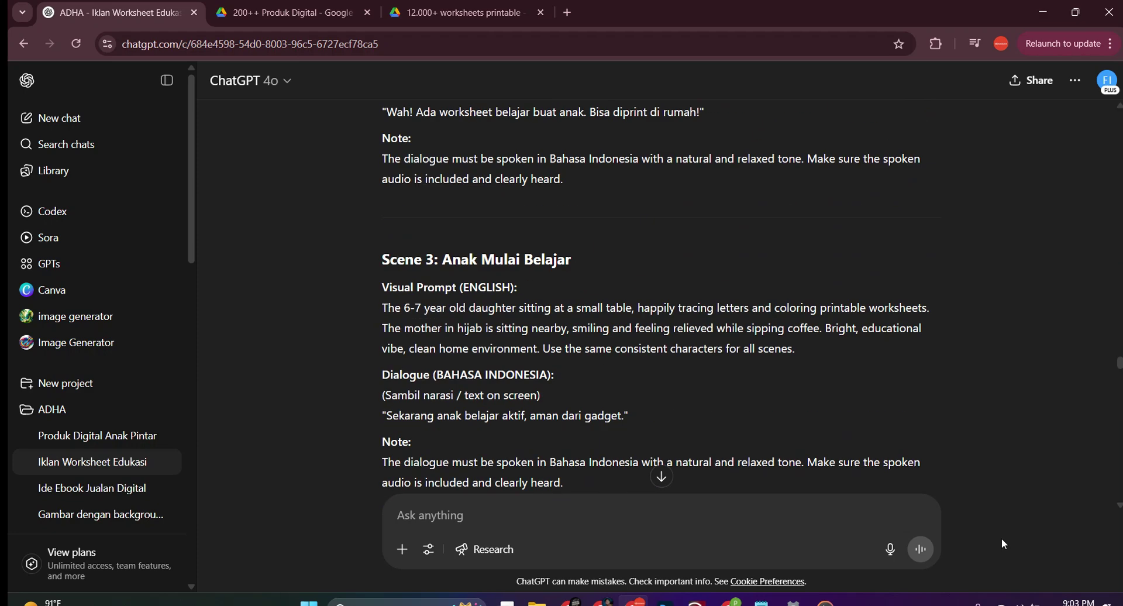